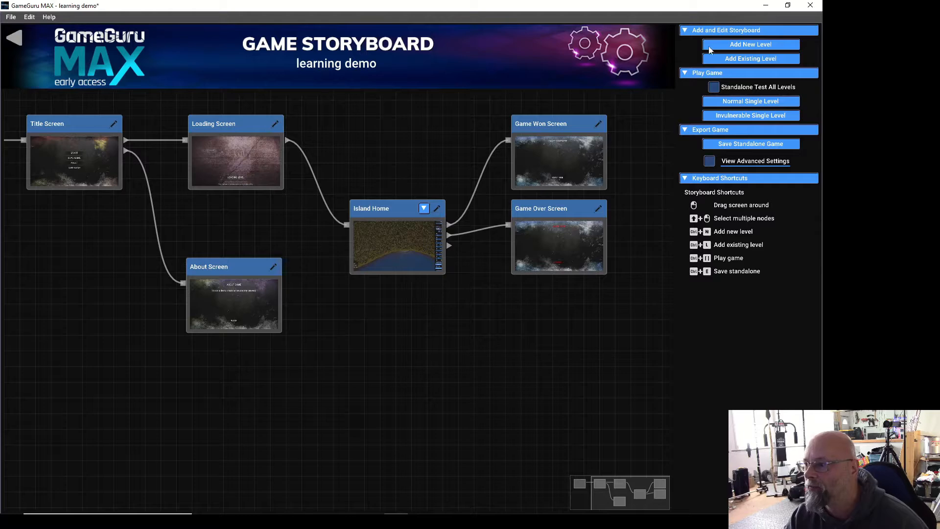
# - Open the Title Screen for editing and set the START button's text color to dark green #0B420F
pyautogui.doubleClick(102, 158)
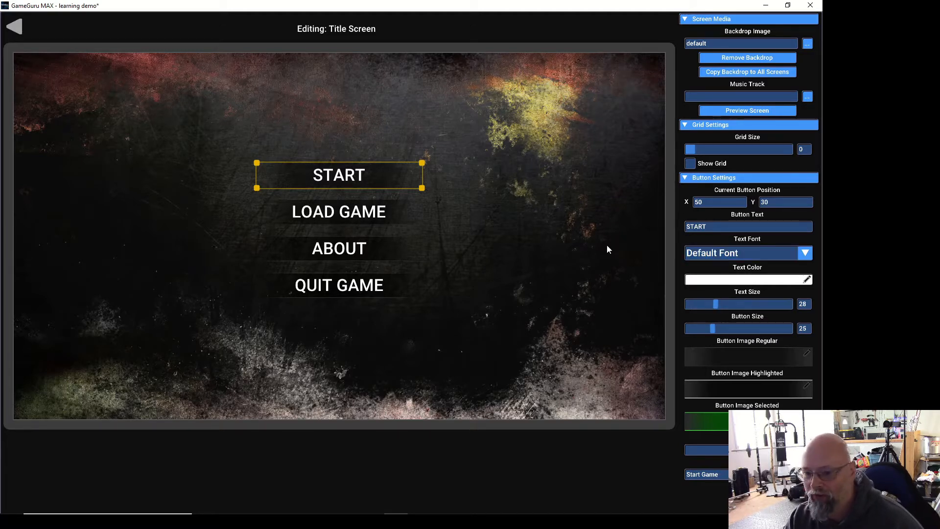
pyautogui.click(734, 280)
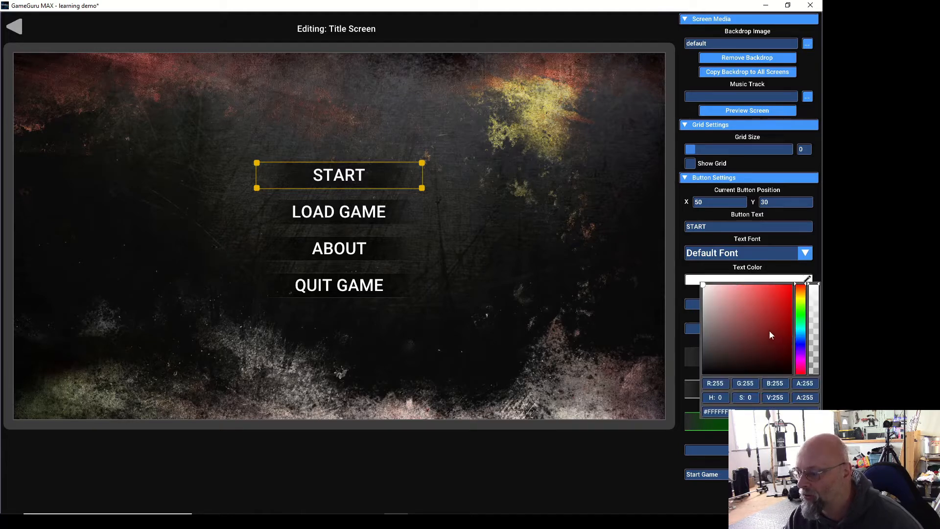
pyautogui.click(800, 316)
pyautogui.moveTo(779, 359); pyautogui.dragTo(780, 349)
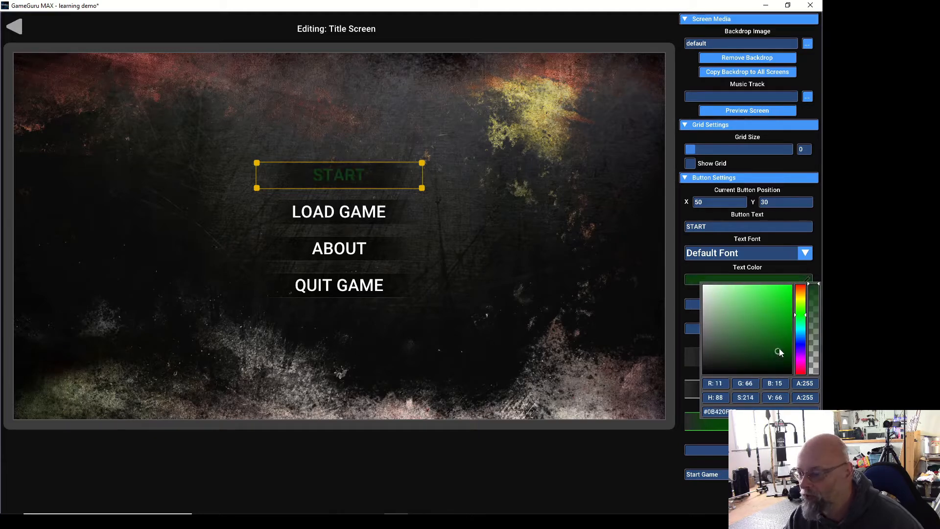
# - Set the LOAD GAME button's text color to dark green #093717 and copy its hex code
pyautogui.click(365, 208)
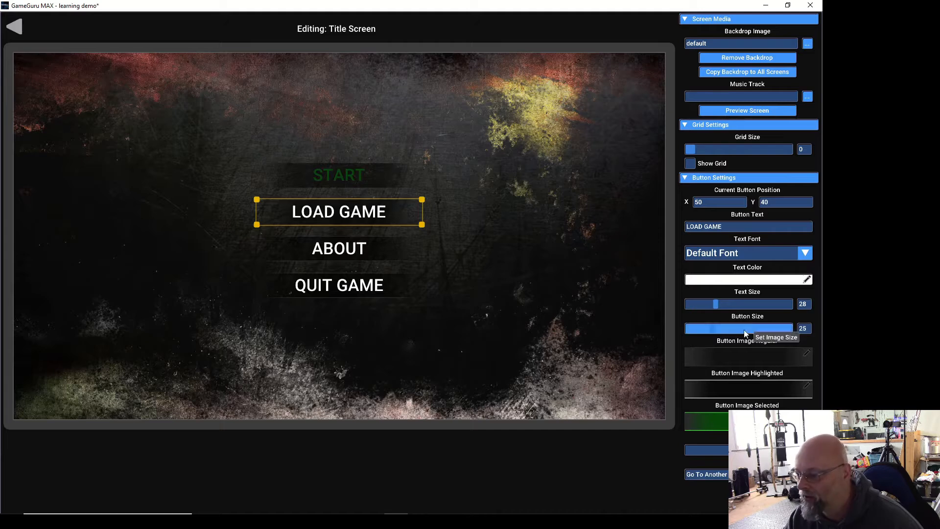
pyautogui.click(761, 284)
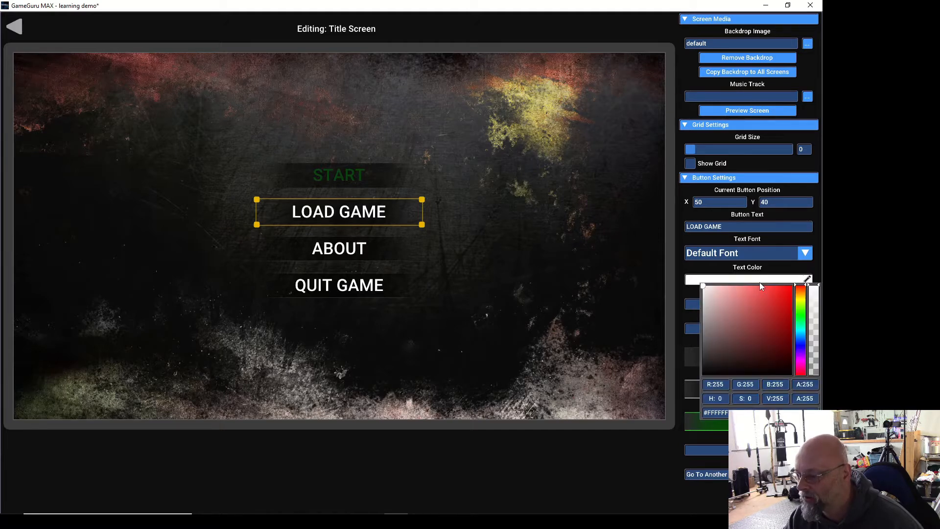
pyautogui.click(803, 319)
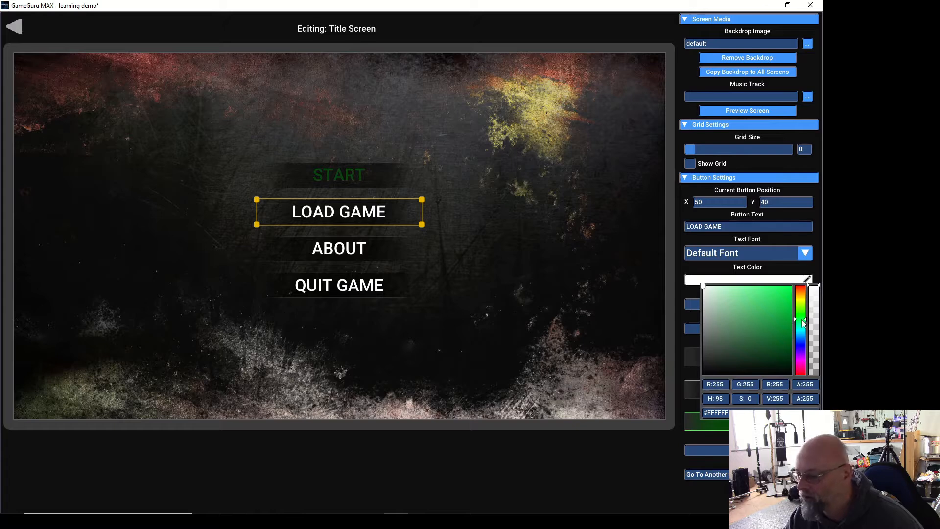
pyautogui.click(777, 355)
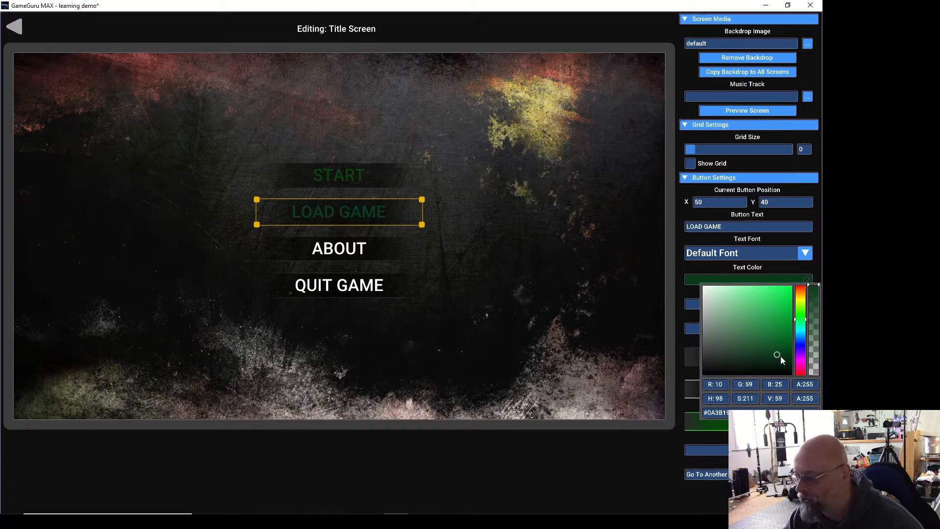
pyautogui.click(781, 357)
pyautogui.moveTo(782, 357); pyautogui.dragTo(779, 356)
pyautogui.moveTo(743, 413); pyautogui.dragTo(691, 409)
pyautogui.hotkey('ctrl', 'c')
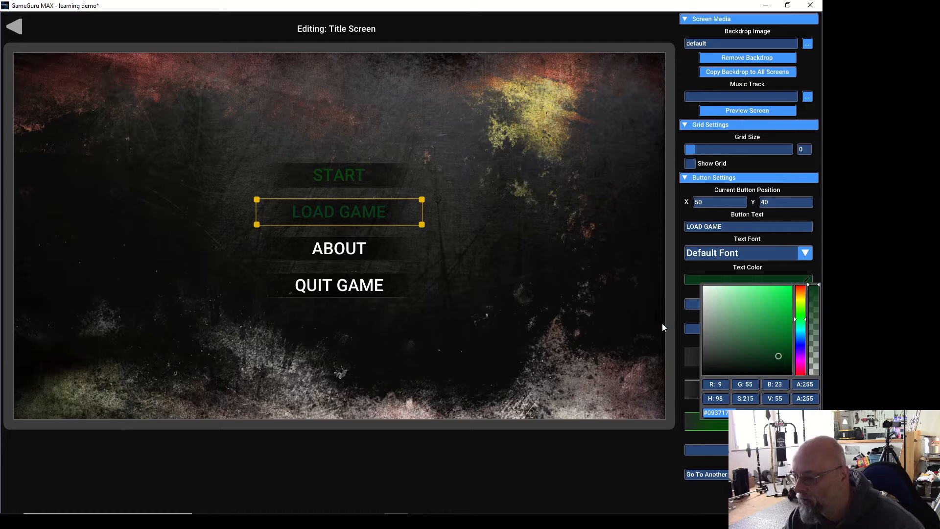
pyautogui.click(466, 186)
# - Replace the START button's text color with the copied hex code 093717FF
pyautogui.click(384, 177)
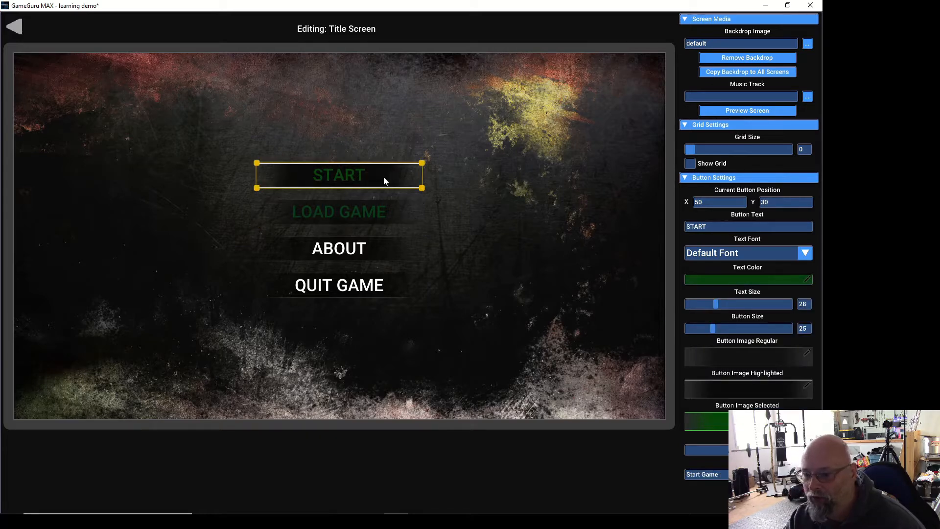
pyautogui.click(715, 280)
pyautogui.moveTo(742, 410); pyautogui.dragTo(694, 410)
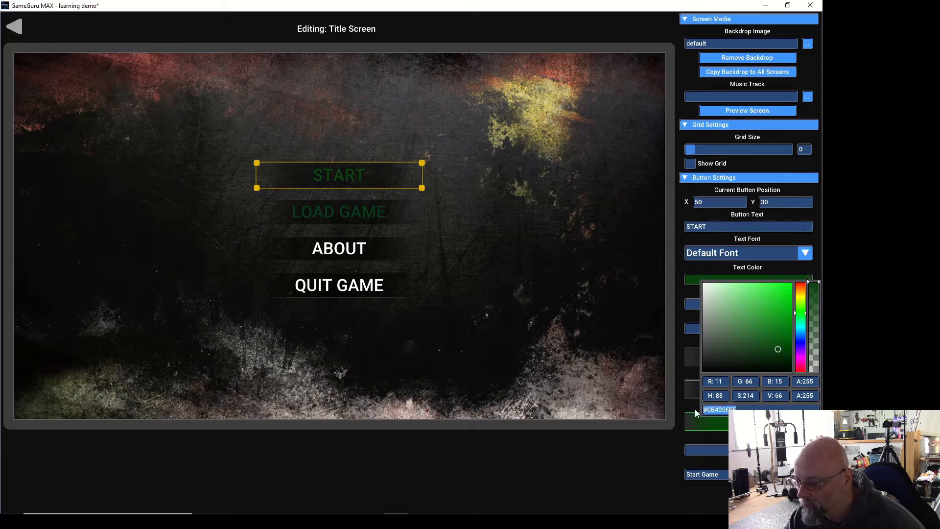
pyautogui.press('BackSpace')
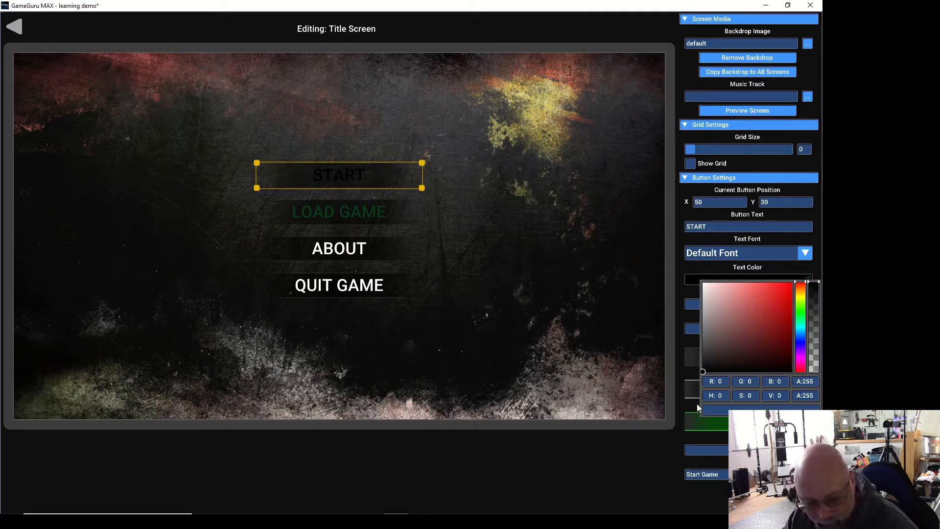
pyautogui.hotkey('ctrl', 'v')
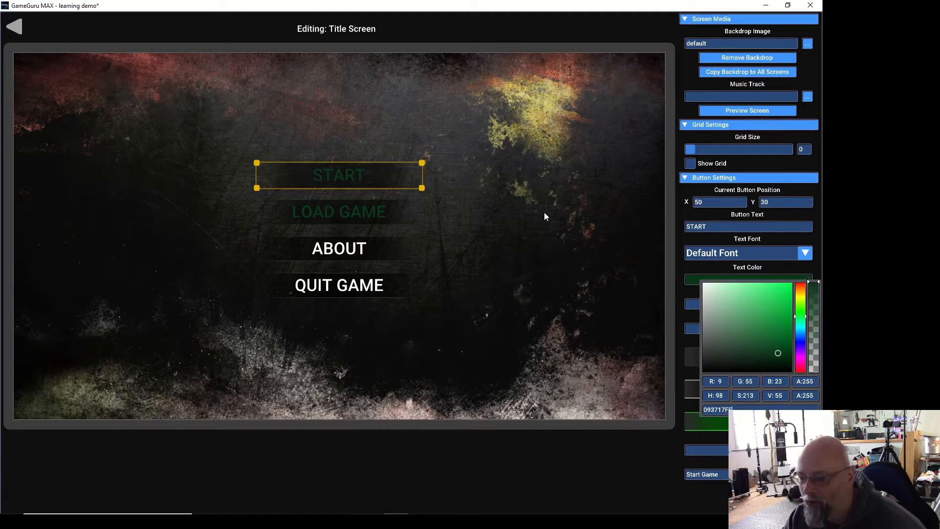
pyautogui.click(545, 211)
# - Apply the copied hex code 093717FF as the ABOUT button's text color
pyautogui.click(358, 248)
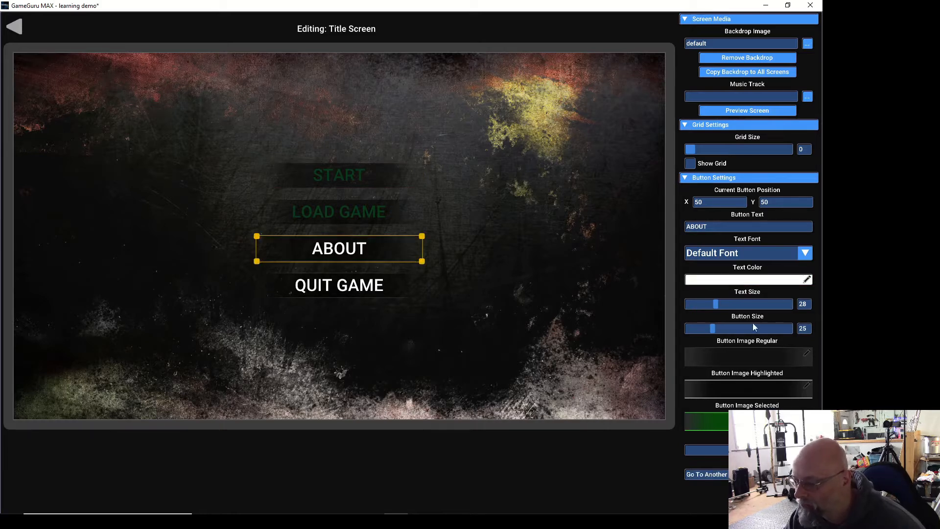
pyautogui.click(752, 279)
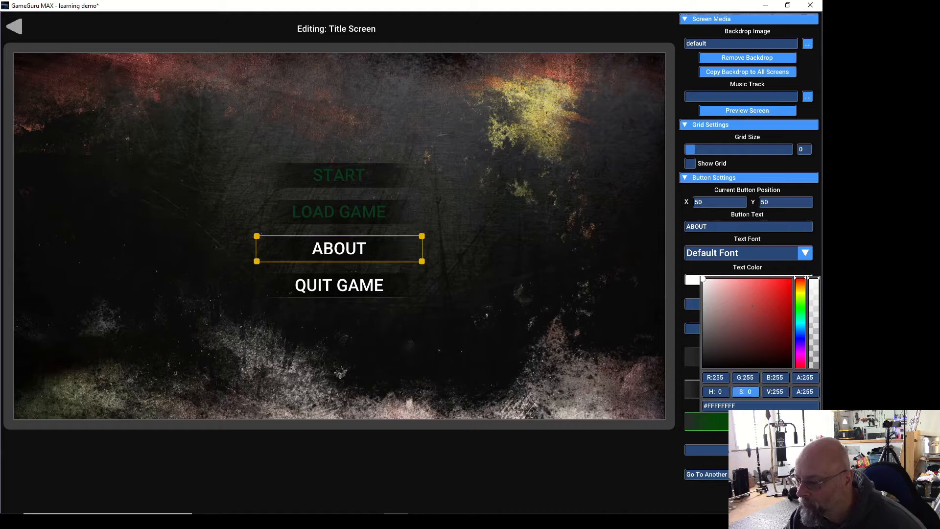
pyautogui.moveTo(715, 401); pyautogui.dragTo(684, 399)
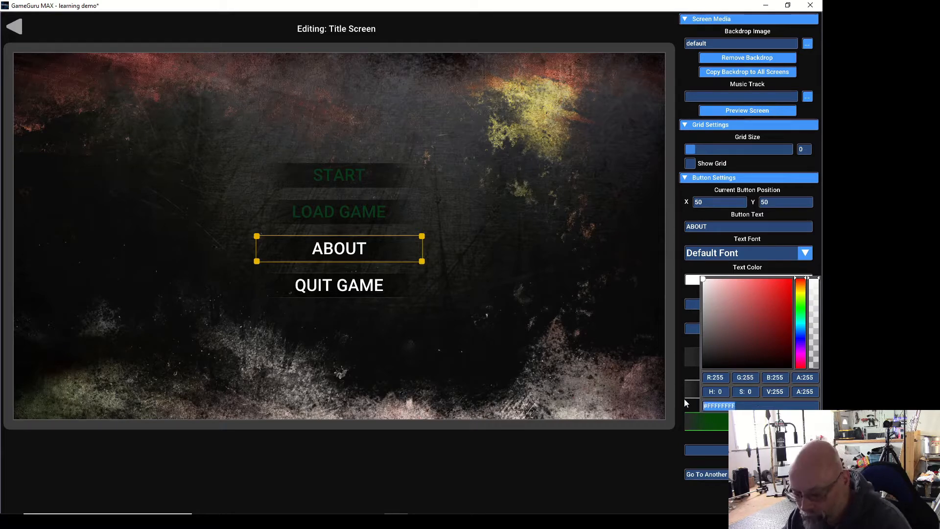
pyautogui.press('BackSpace')
pyautogui.hotkey('ctrl', 'v')
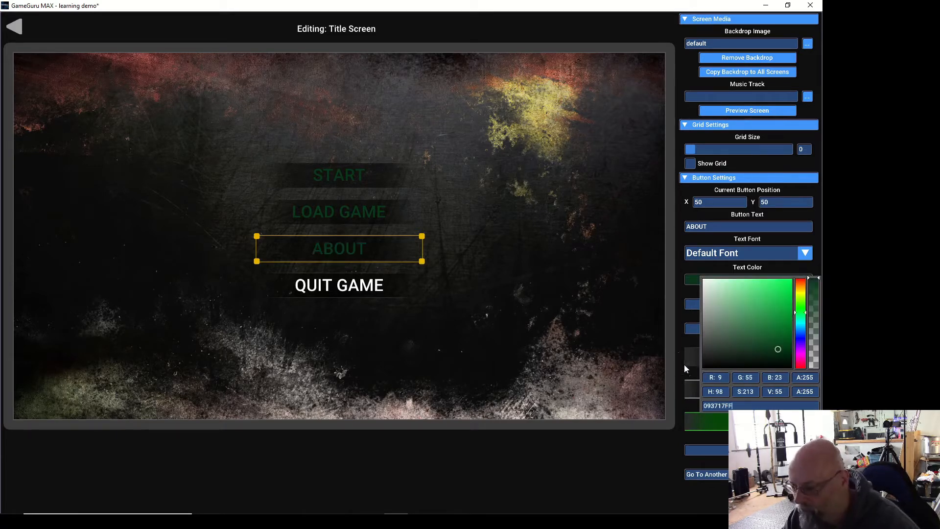
pyautogui.click(376, 277)
# - Paste the hex code 093717FF as the text color of the QUIT GAME button
pyautogui.click(376, 284)
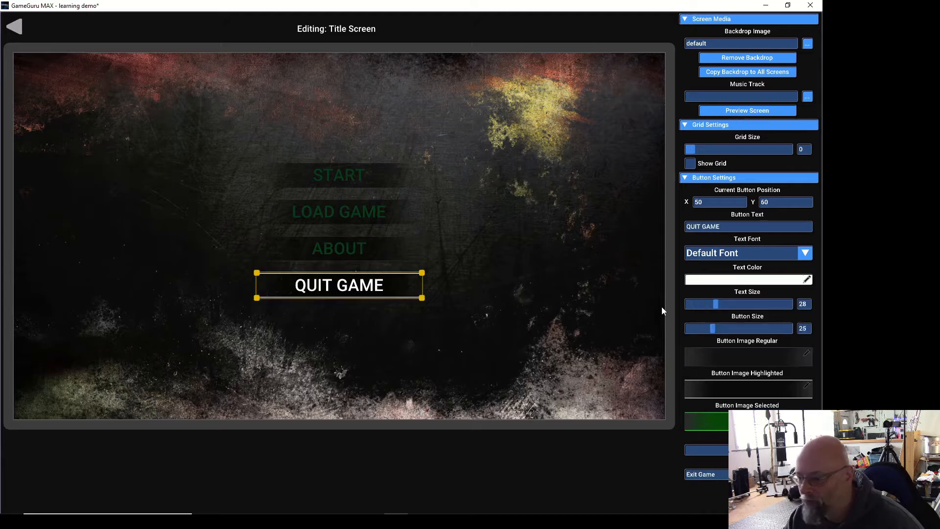
pyautogui.click(746, 279)
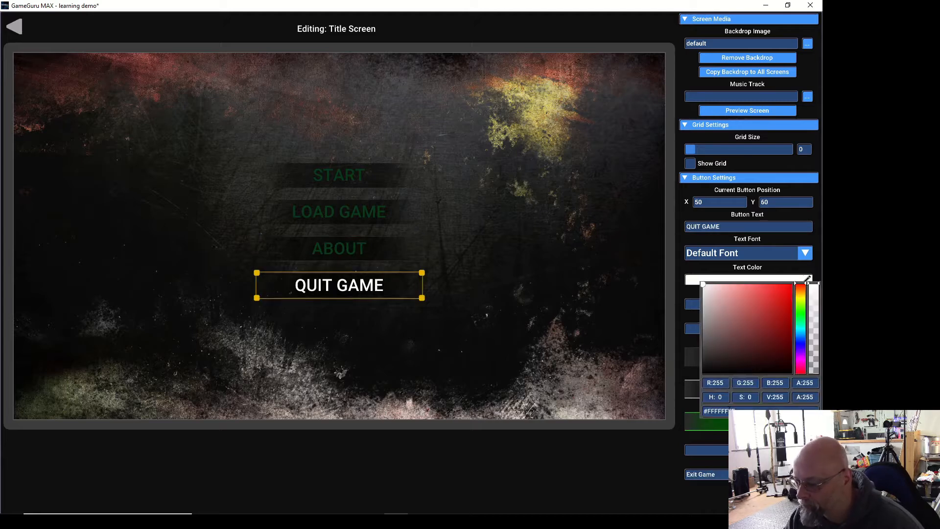
pyautogui.moveTo(735, 412); pyautogui.dragTo(685, 400)
pyautogui.press('BackSpace')
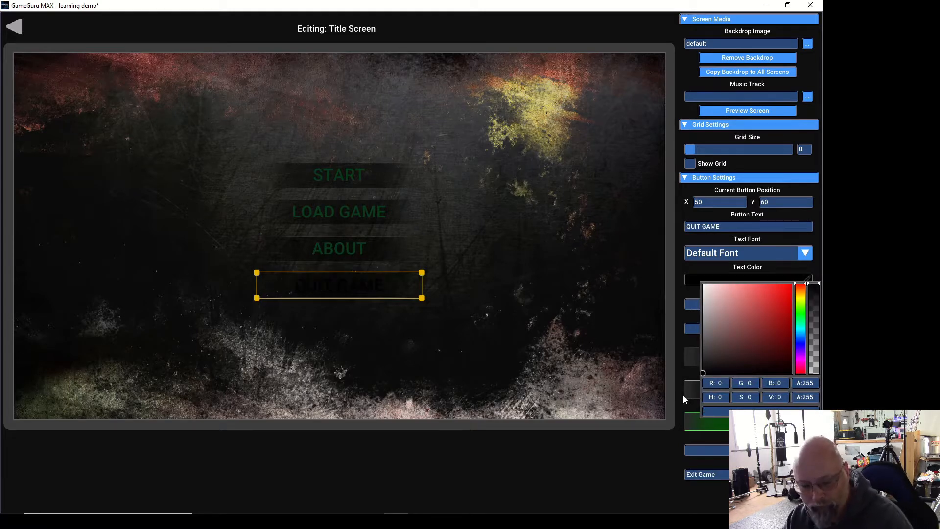
pyautogui.hotkey('ctrl', 'v')
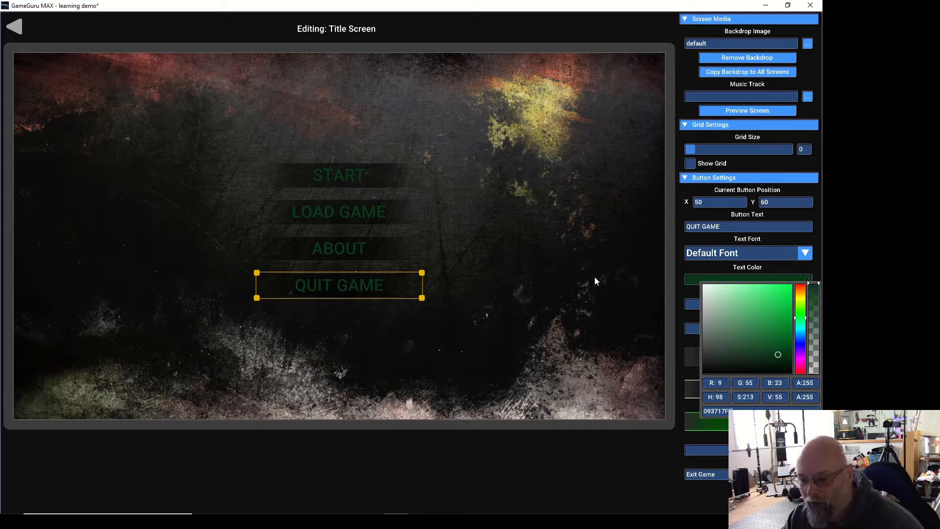
pyautogui.click(583, 270)
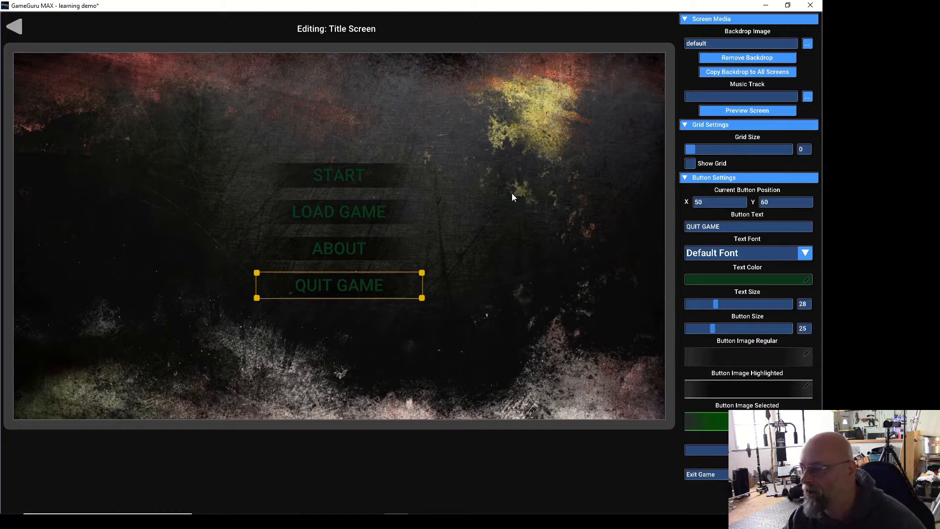
# - Remove the title screen's default backdrop and add back3.png from the image library as the new one
pyautogui.click(720, 58)
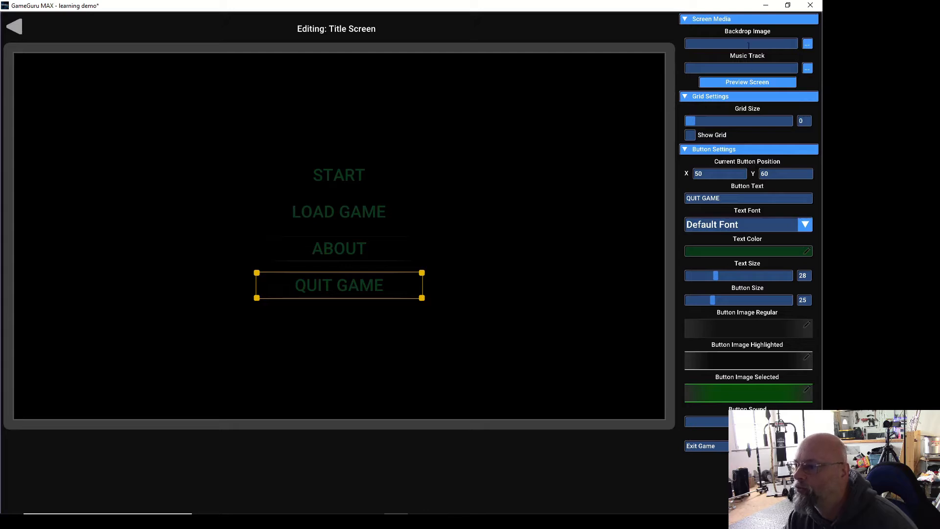
pyautogui.click(807, 44)
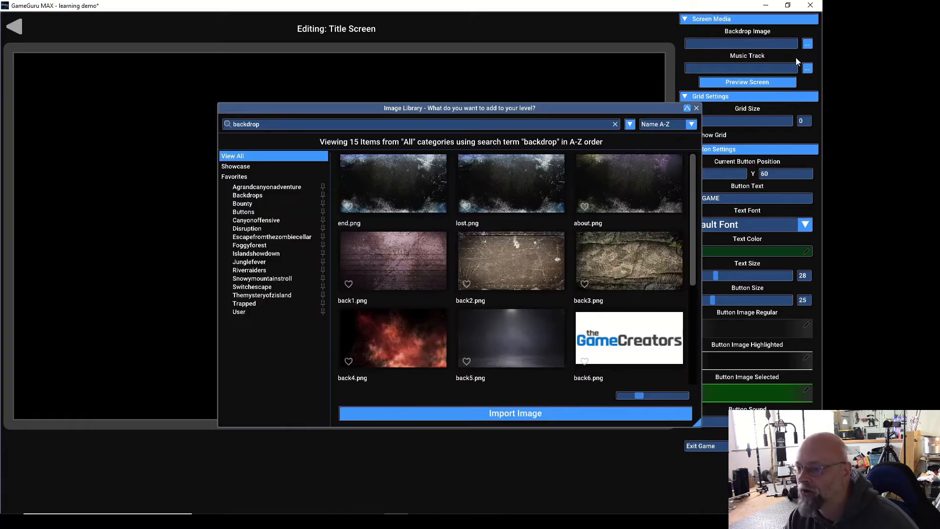
pyautogui.moveTo(581, 351)
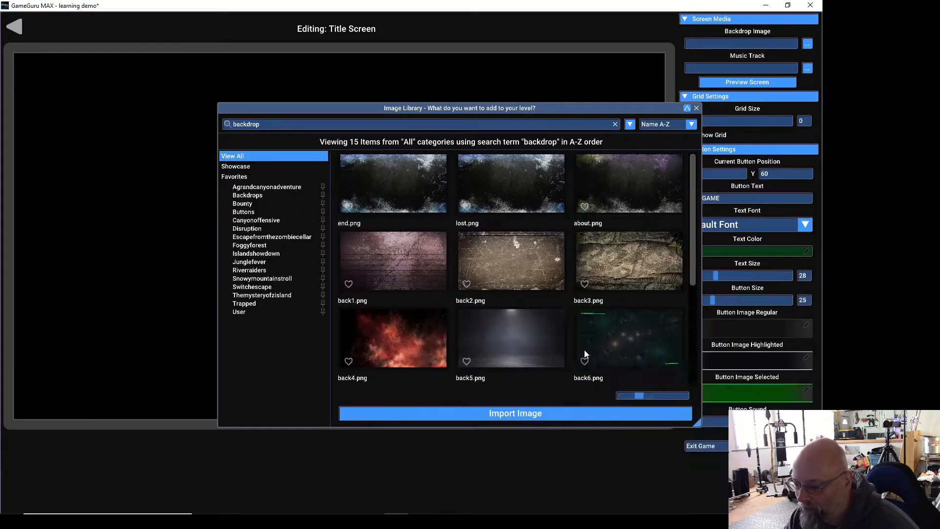
pyautogui.moveTo(621, 284)
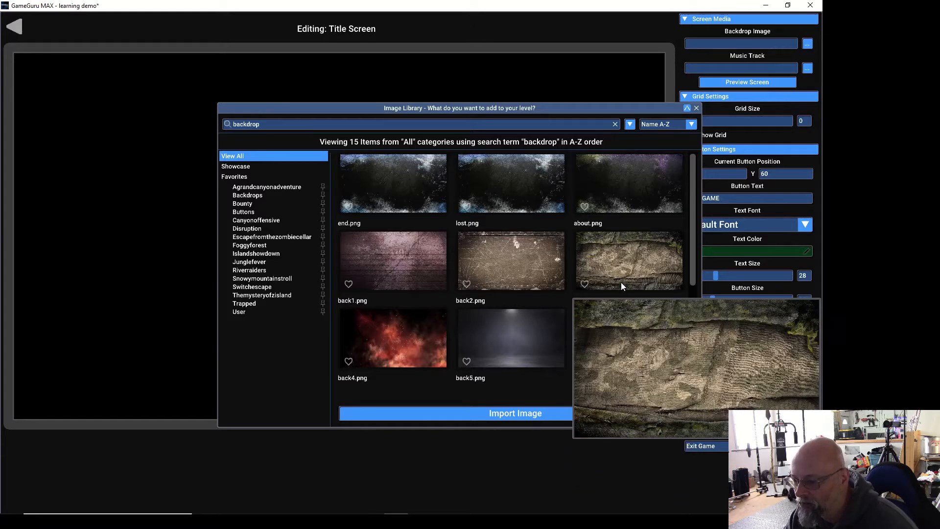
pyautogui.scroll(-2, 623, 269)
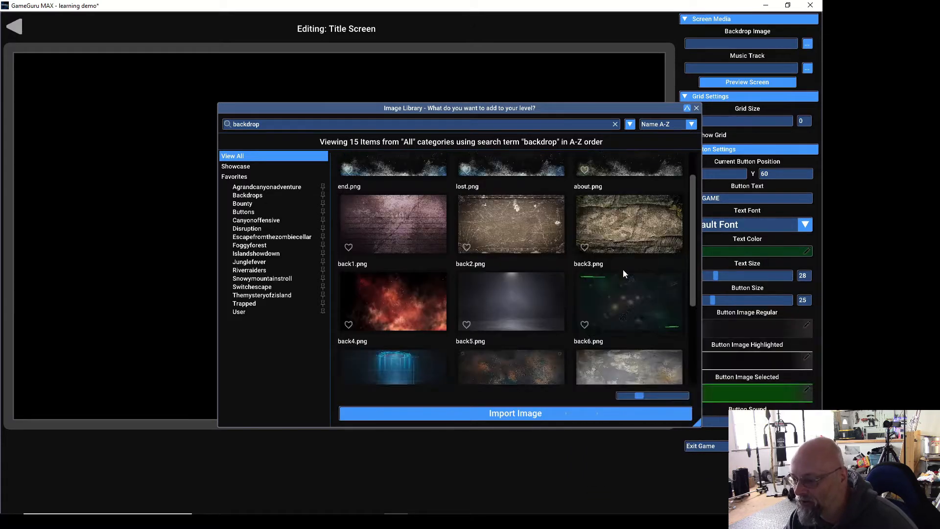
pyautogui.moveTo(395, 330)
pyautogui.scroll(-2, 394, 336)
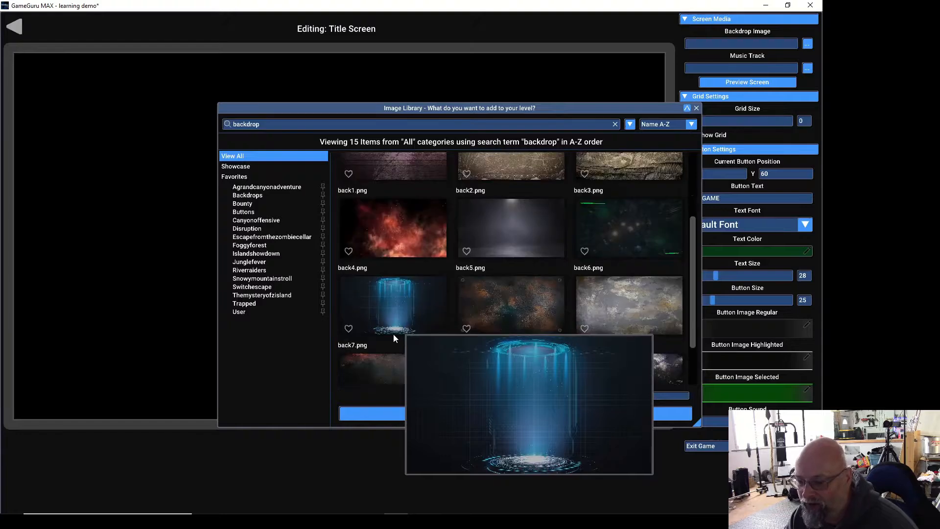
pyautogui.scroll(-1, 600, 294)
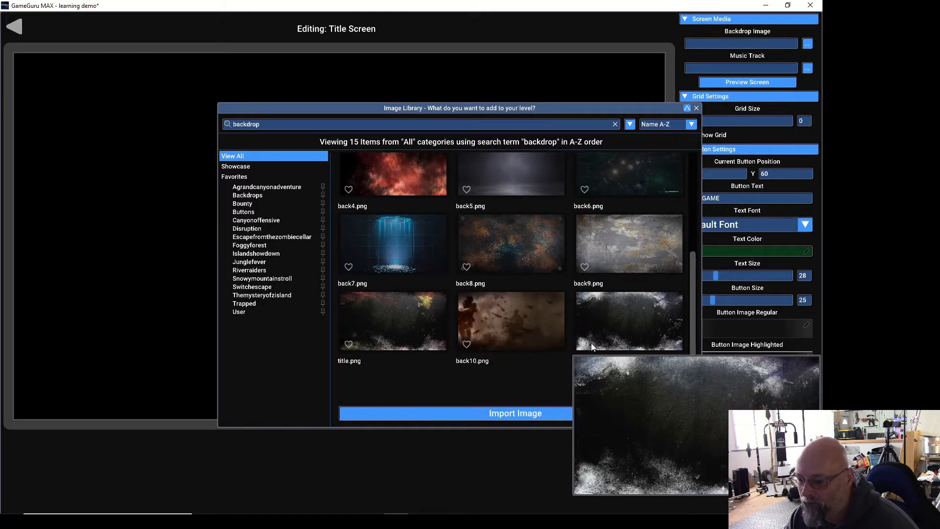
pyautogui.scroll(4, 590, 345)
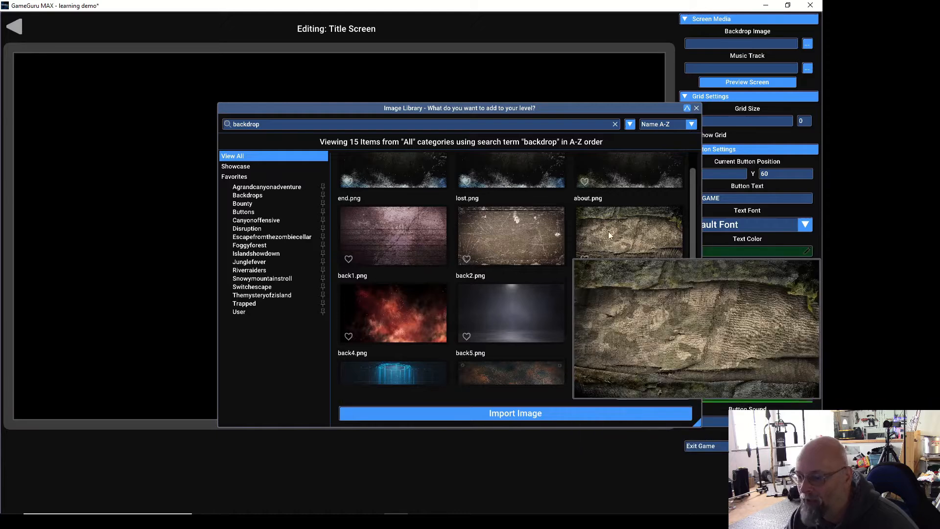
pyautogui.scroll(-1, 607, 250)
pyautogui.scroll(3, 565, 395)
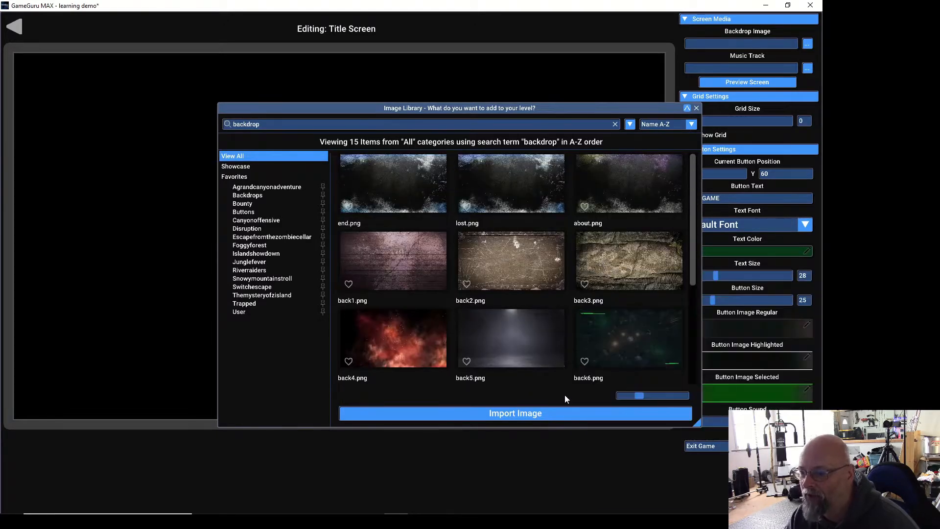
pyautogui.click(616, 257)
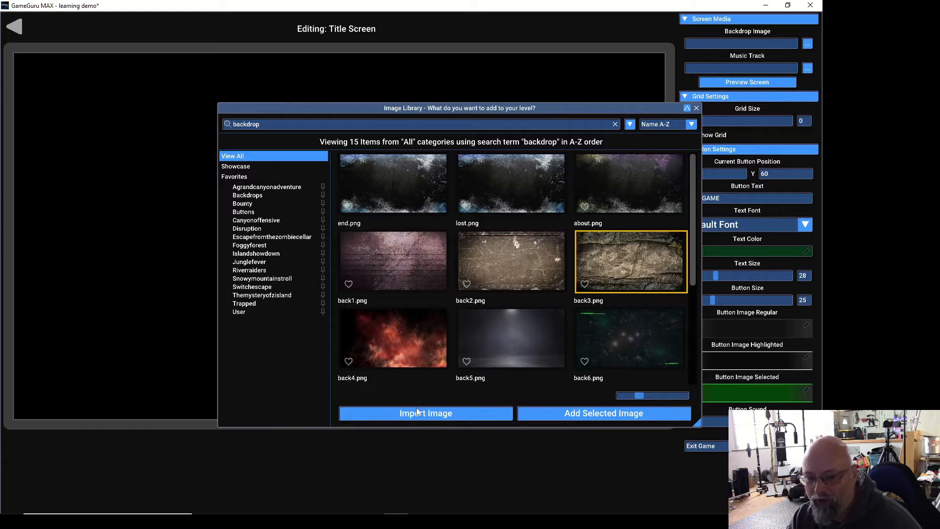
pyautogui.click(614, 418)
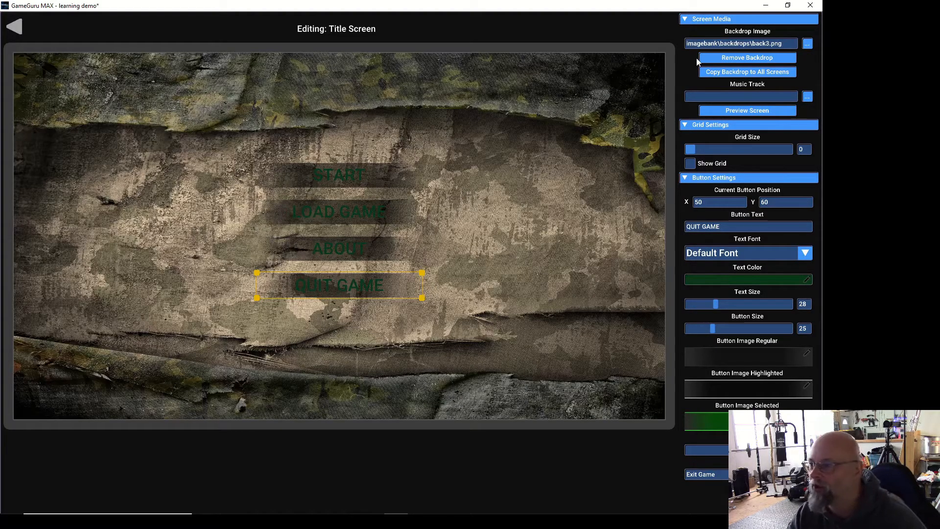
# - Change the title screen's backdrop to the dark, purple-tinted about.png from the image library
pyautogui.click(807, 46)
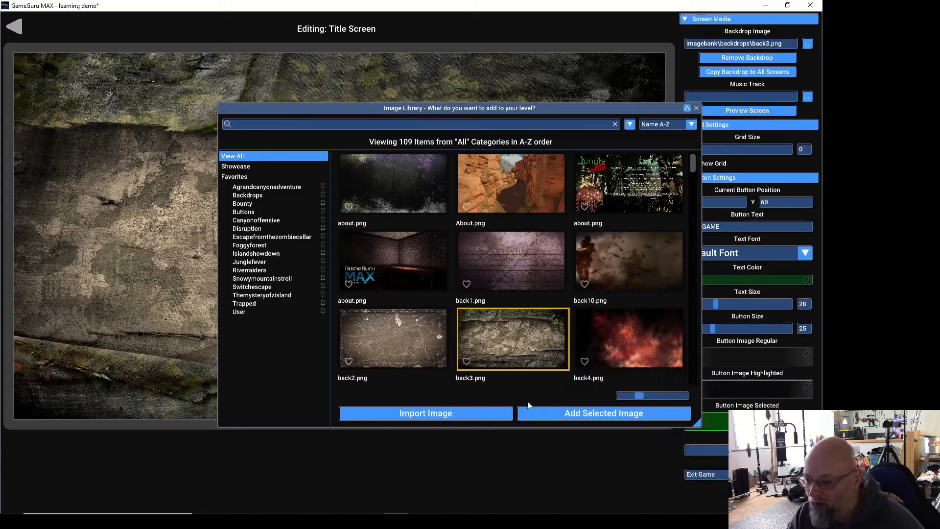
pyautogui.moveTo(395, 230)
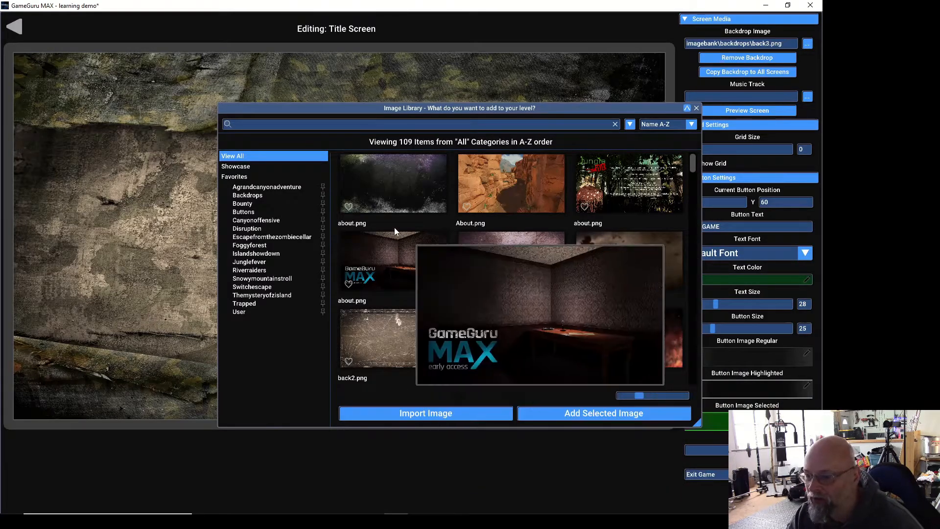
pyautogui.click(376, 187)
pyautogui.click(626, 415)
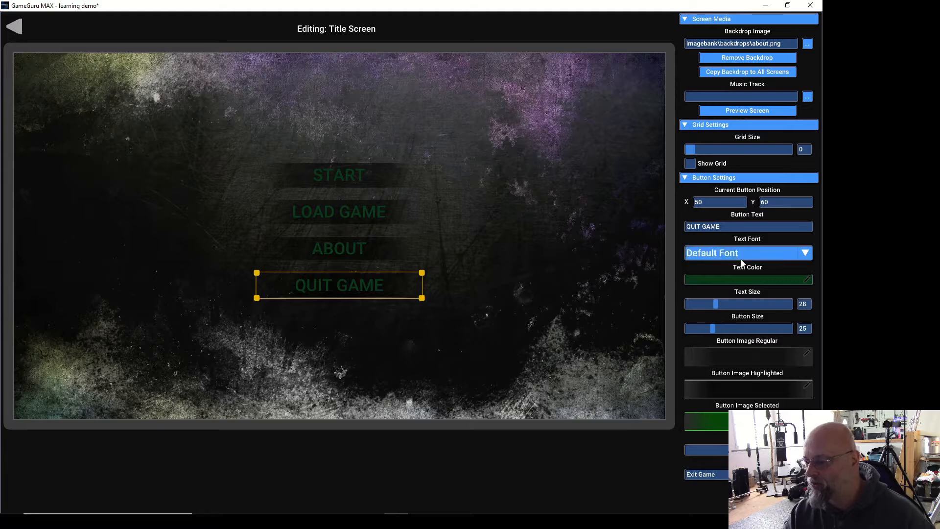
# - Leave the title screen editor and open the Island Home level from the storyboard for editing
pyautogui.click(17, 27)
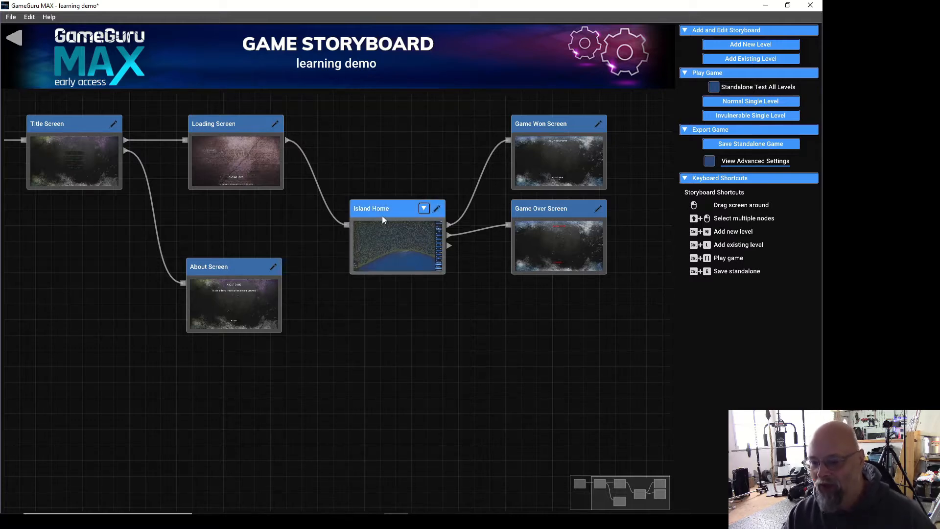
pyautogui.click(424, 209)
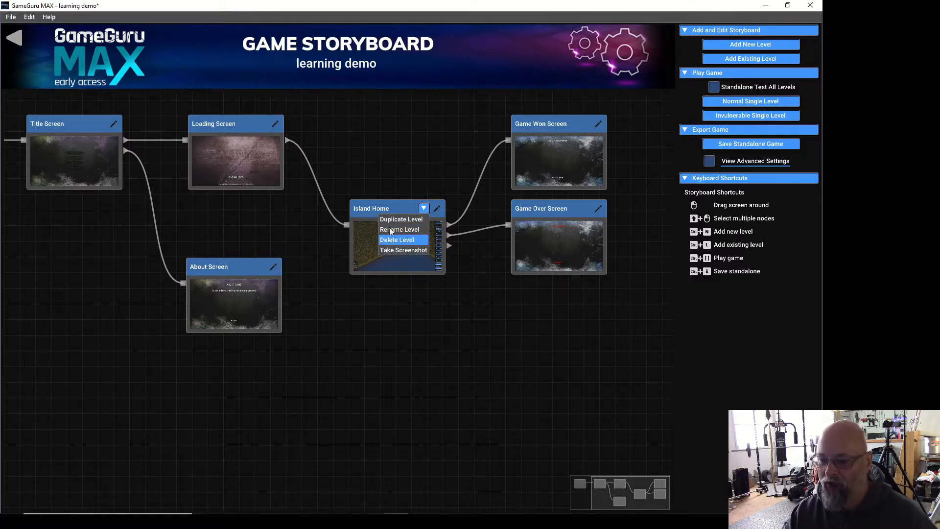
pyautogui.click(393, 205)
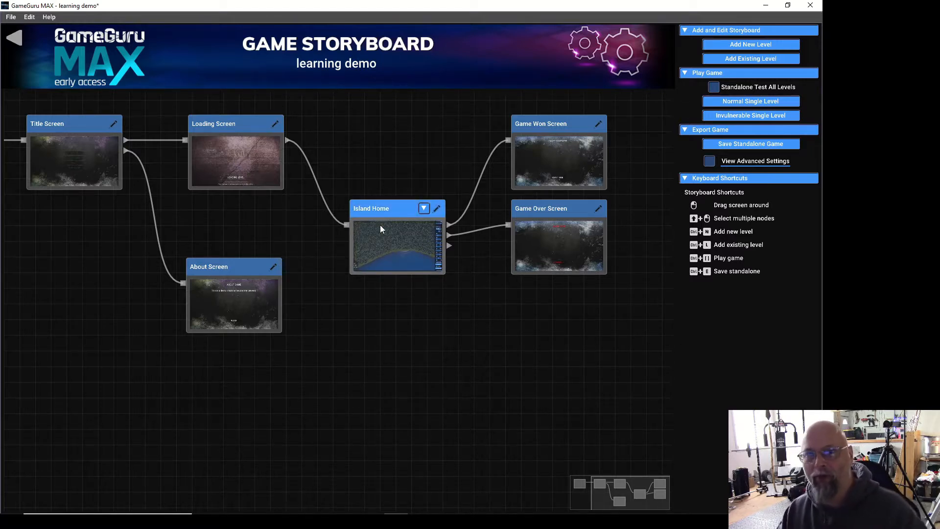
pyautogui.doubleClick(401, 240)
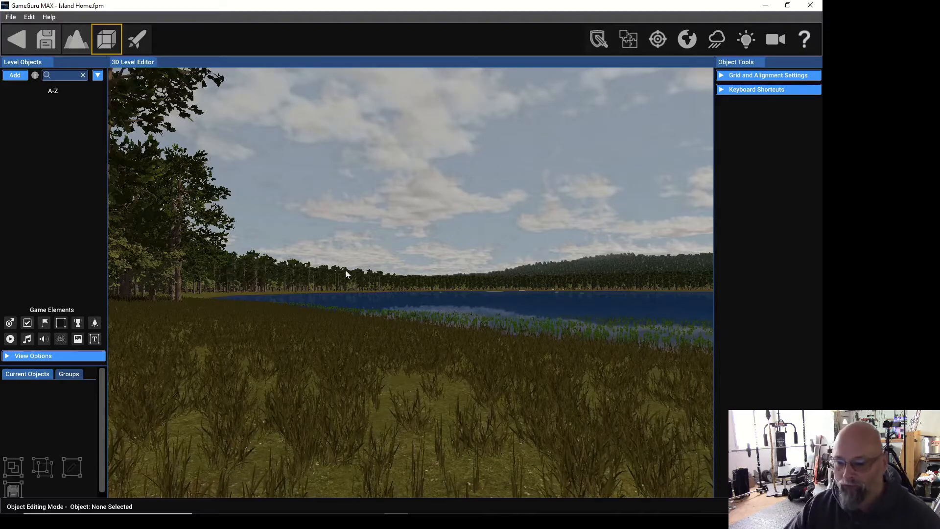
# - Add a player start position marker and place it on the grassy ground beside the lake shore
pyautogui.moveTo(357, 251)
pyautogui.mouseDown(button='right')
pyautogui.moveTo(255, 245)
pyautogui.moveTo(343, 233)
pyautogui.moveTo(223, 274)
pyautogui.moveTo(340, 223)
pyautogui.moveTo(299, 237)
pyautogui.moveTo(355, 246)
pyautogui.mouseUp(button='right')
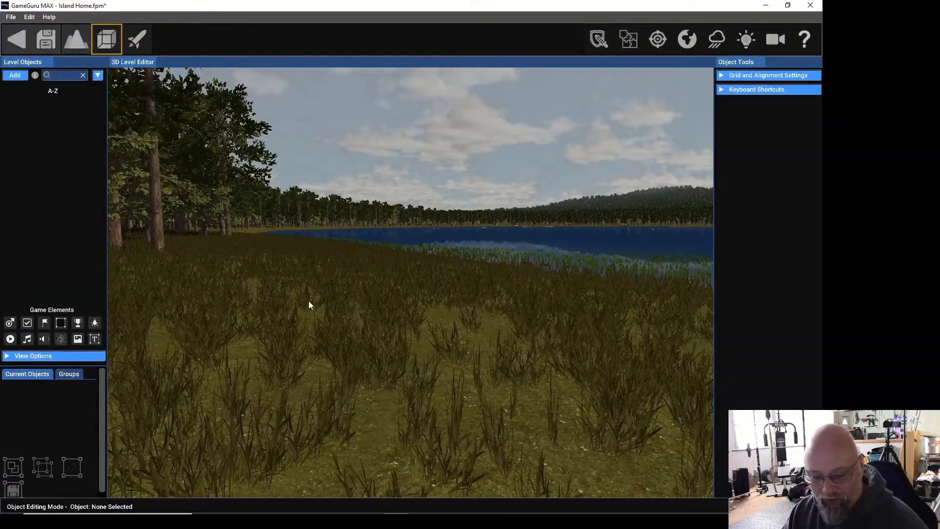
pyautogui.press('s')
pyautogui.press('w')
pyautogui.press('w')
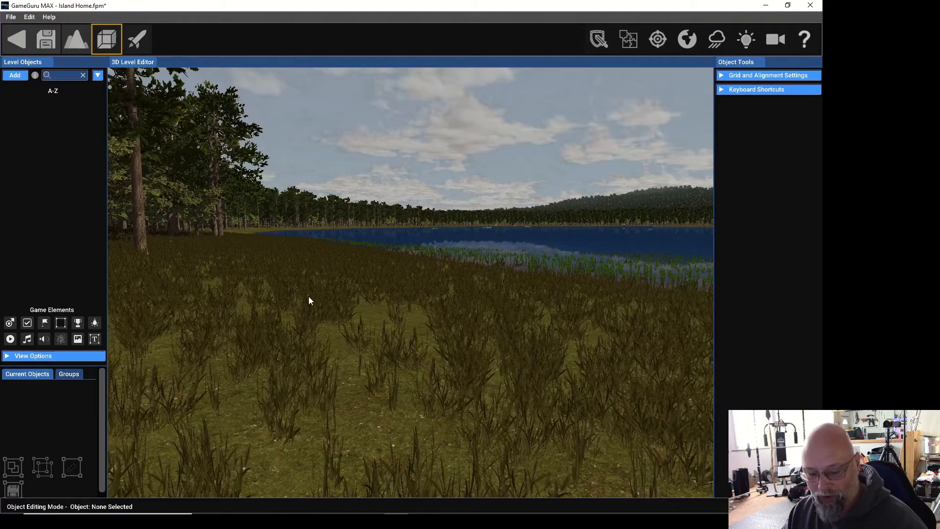
pyautogui.press('w')
pyautogui.moveTo(296, 311); pyautogui.dragTo(142, 277, button='right')
pyautogui.moveTo(348, 261); pyautogui.dragTo(357, 269, button='right')
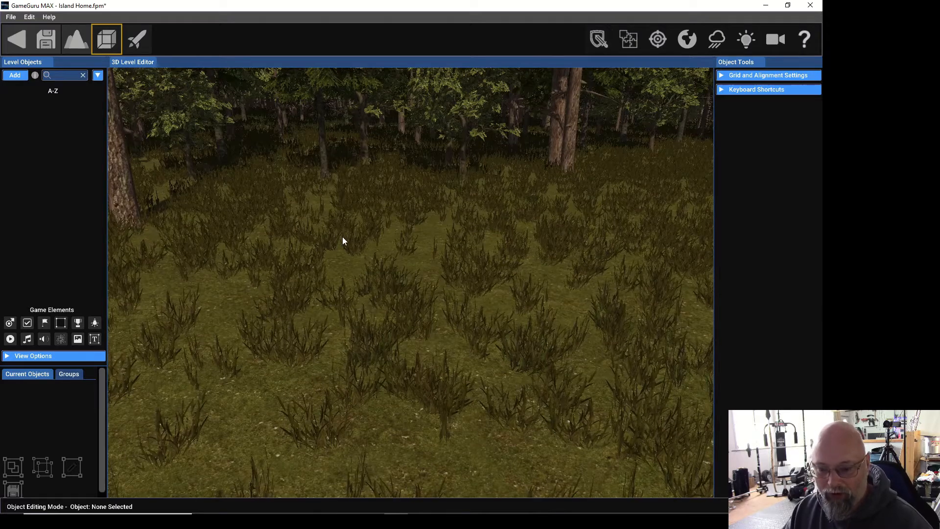
pyautogui.click(9, 324)
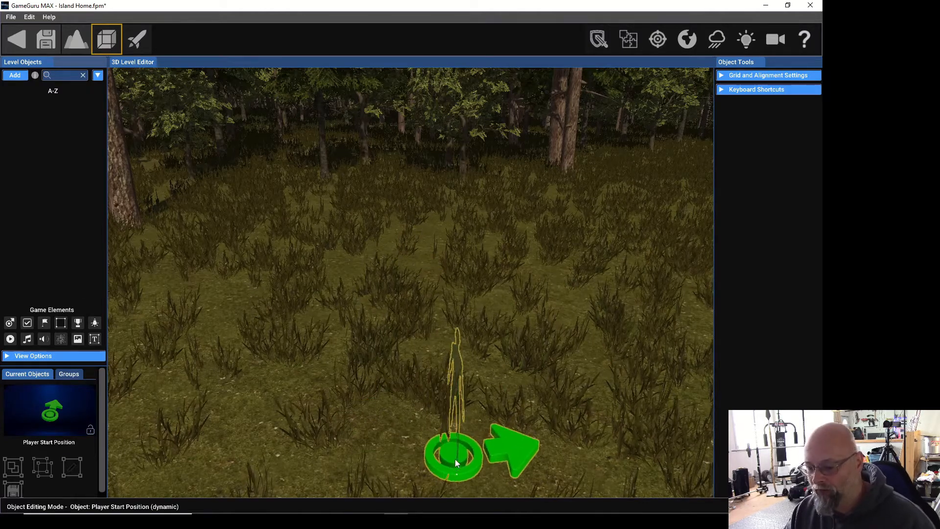
pyautogui.moveTo(462, 451)
pyautogui.mouseDown(button='right')
pyautogui.moveTo(608, 406)
pyautogui.moveTo(622, 436)
pyautogui.mouseUp(button='right')
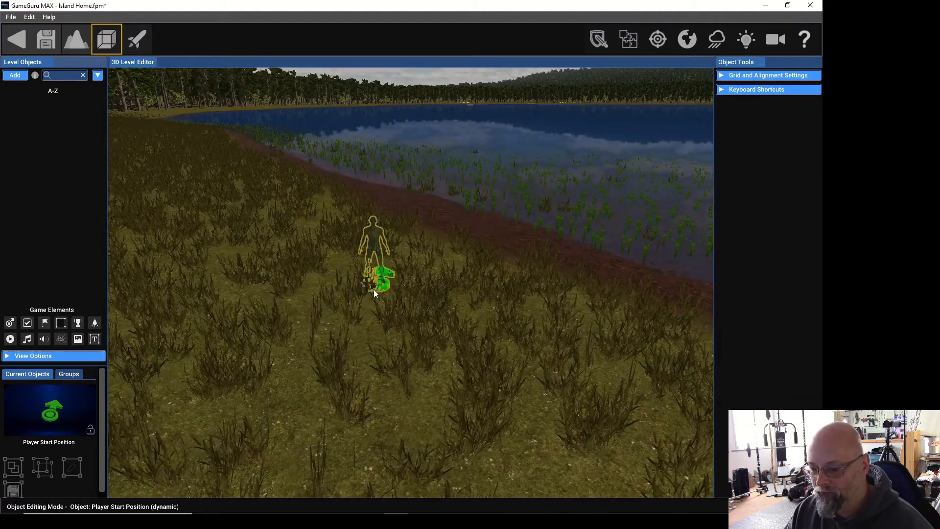
pyautogui.click(374, 291)
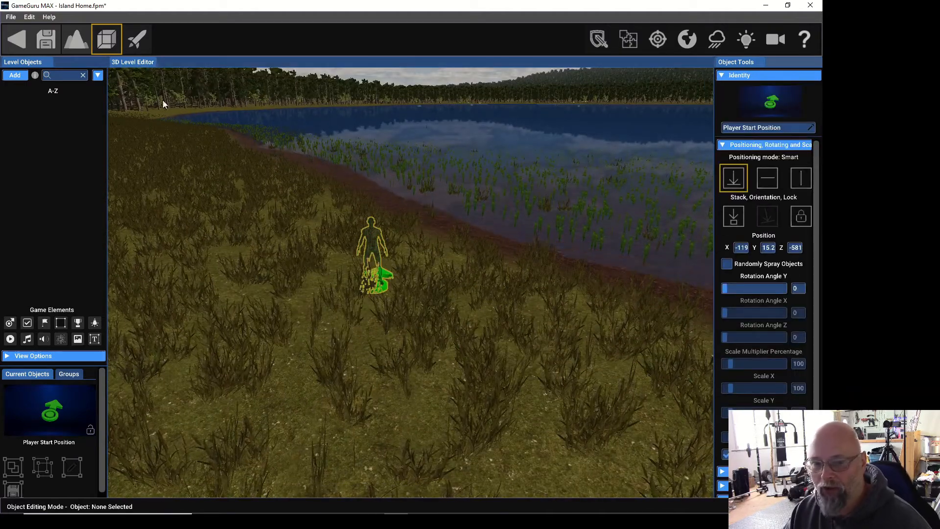
# - Test the level briefly, exit the test, and move the player start marker farther inland from the shoreline
pyautogui.click(138, 40)
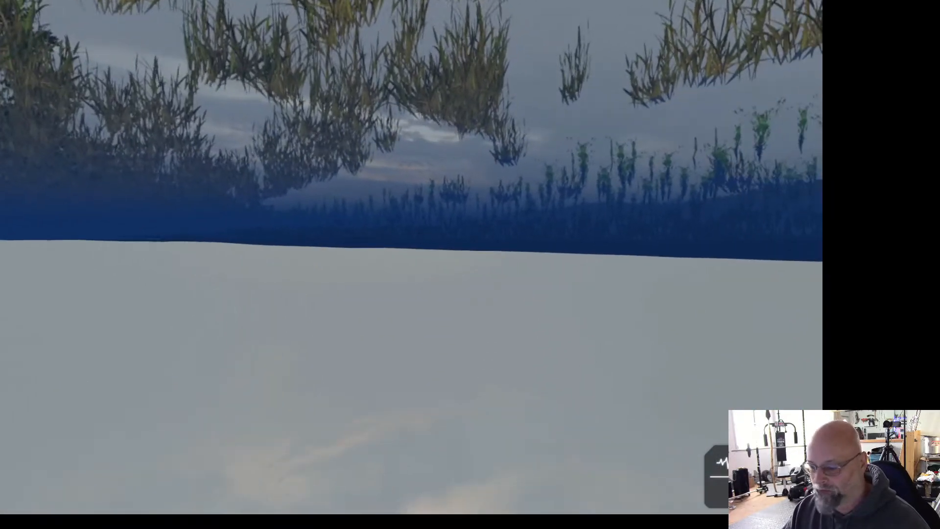
pyautogui.press('Escape')
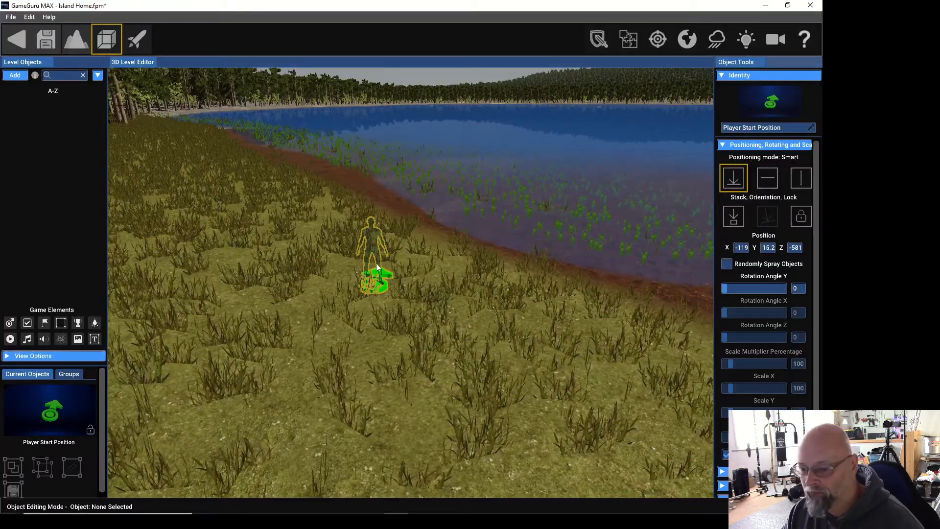
pyautogui.moveTo(379, 279); pyautogui.dragTo(266, 274)
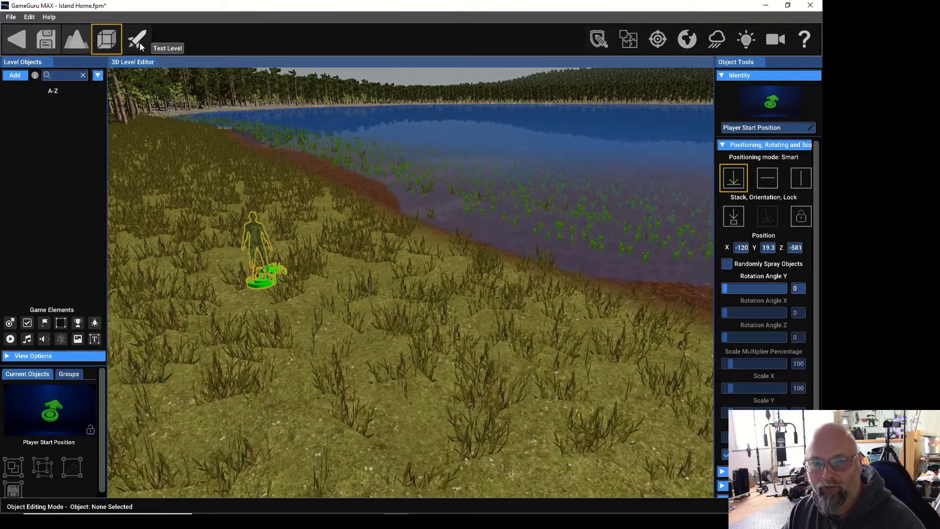
pyautogui.moveTo(173, 134); pyautogui.dragTo(174, 95, button='right')
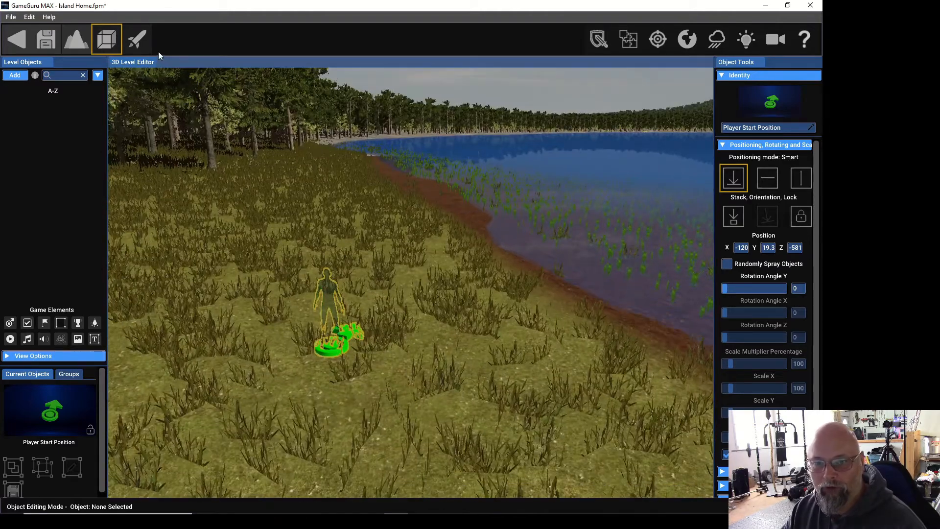
# - Test the level again by walking around the grassy terrain, exit the test, and save the level
pyautogui.click(140, 37)
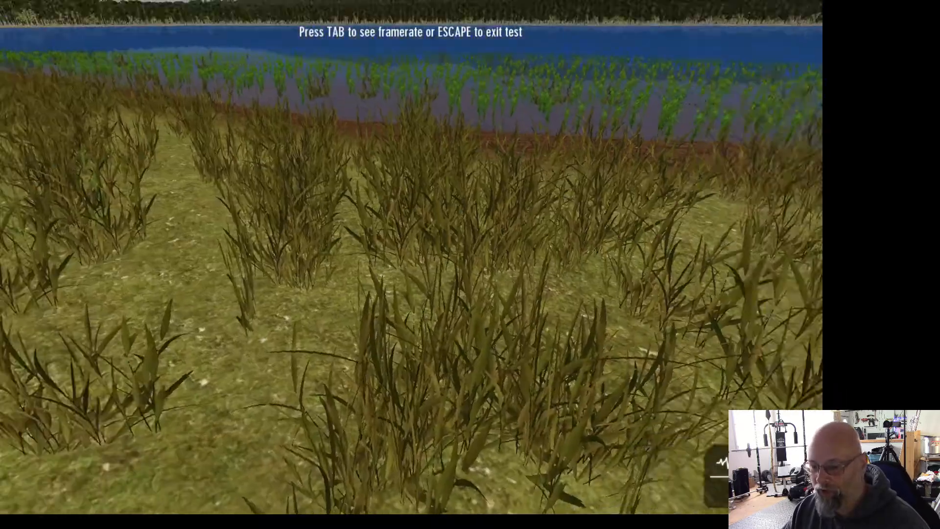
pyautogui.press('w')
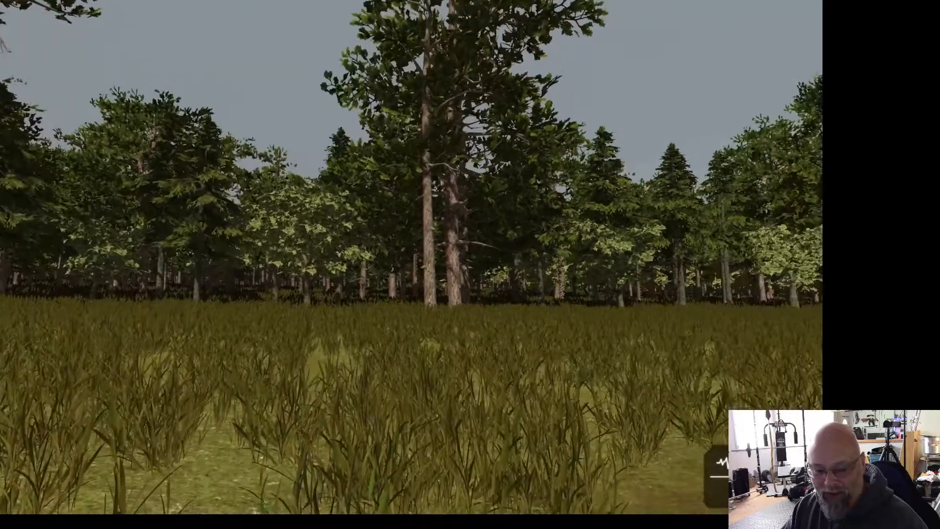
pyautogui.press('Escape')
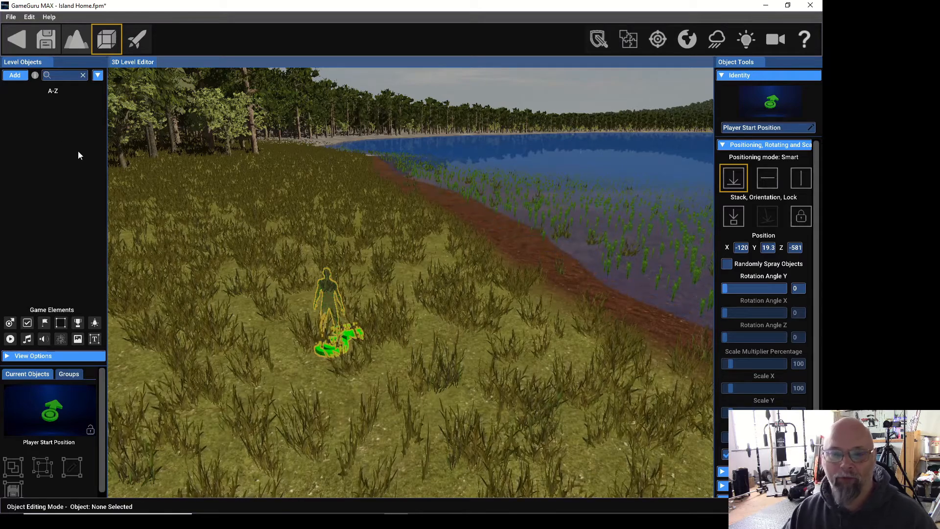
pyautogui.click(44, 40)
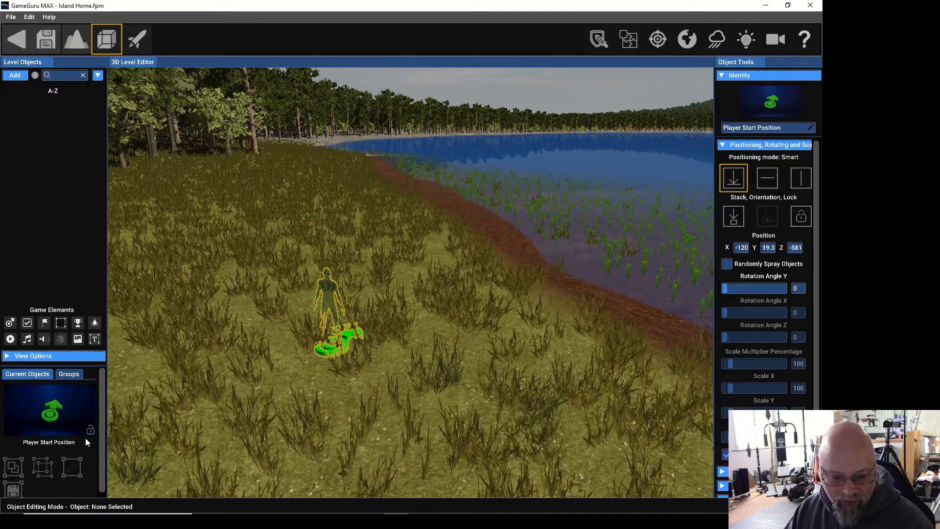
# - Set the player start marker's positioning mode to vertical only after trying horizontal only
pyautogui.click(70, 375)
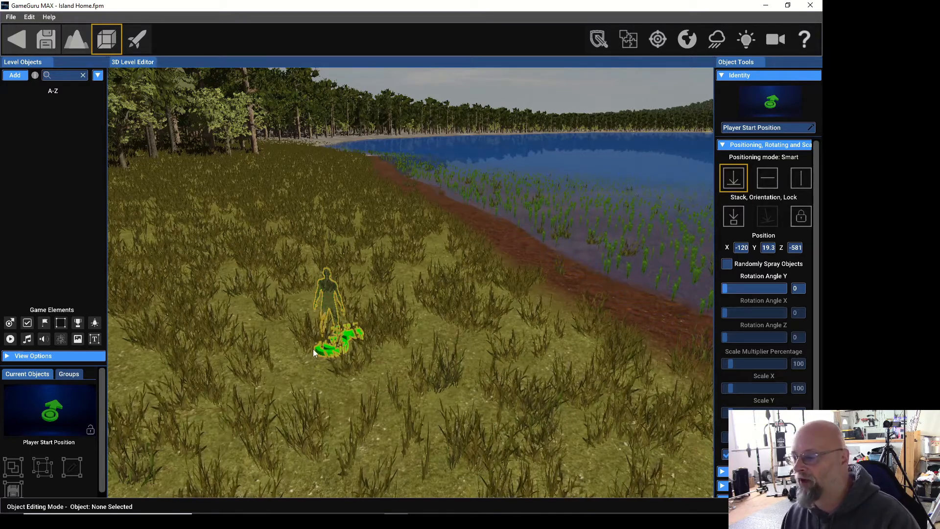
pyautogui.click(767, 179)
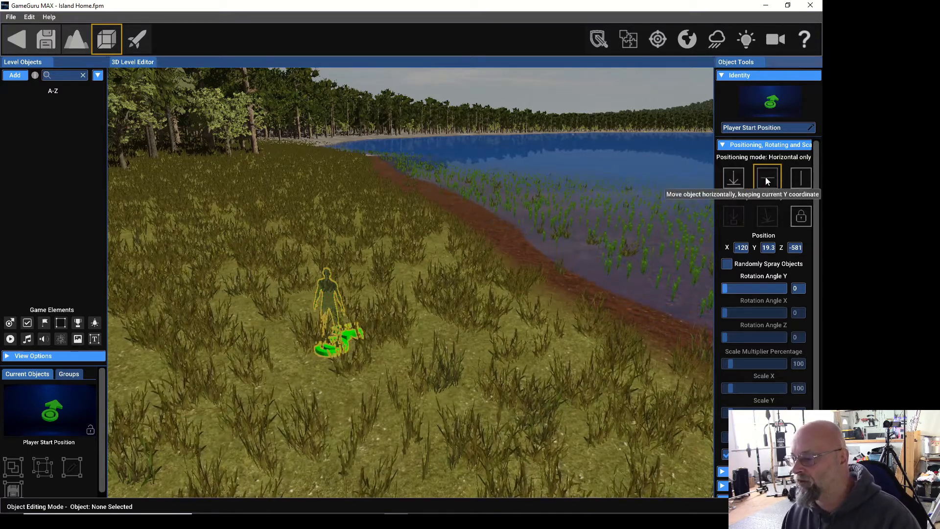
pyautogui.click(802, 179)
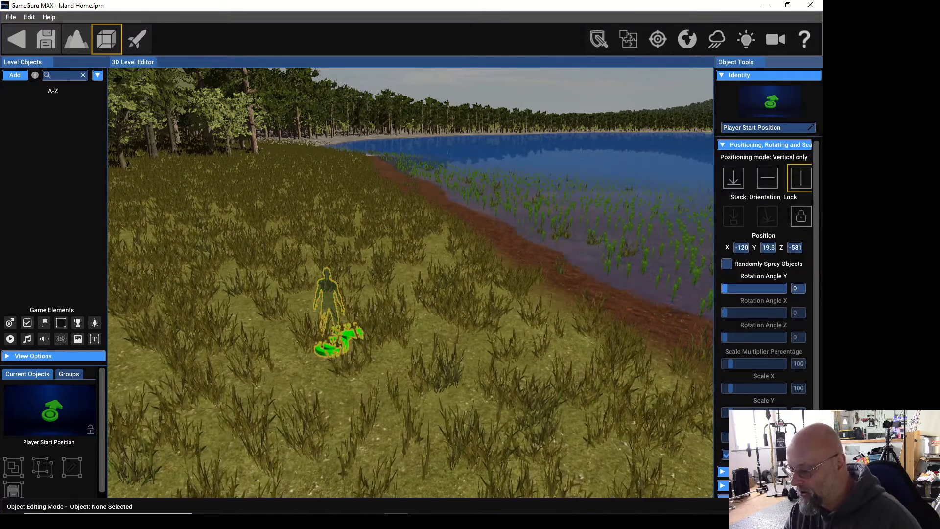
# - Enable grid mode in the grid and alignment settings, compare its two placement options, and choose Snap Mode
pyautogui.scroll(-1, 725, 453)
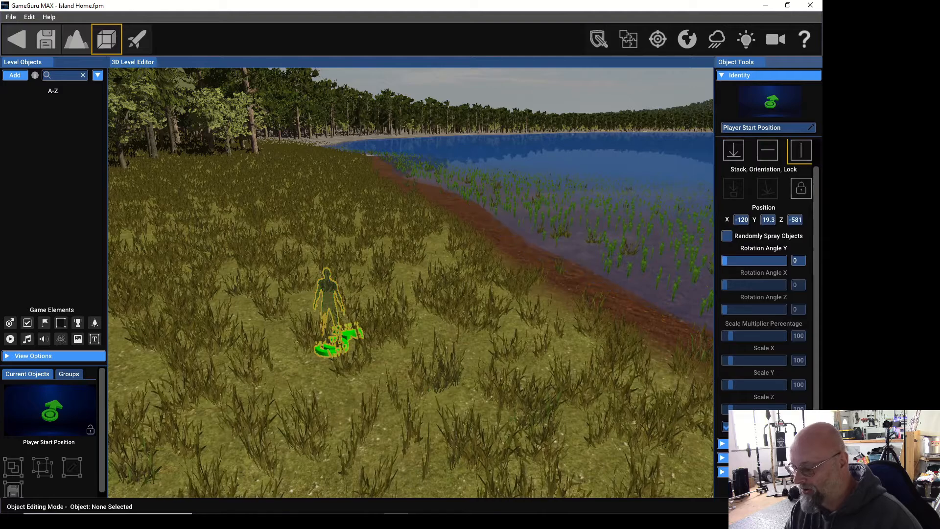
pyautogui.click(723, 459)
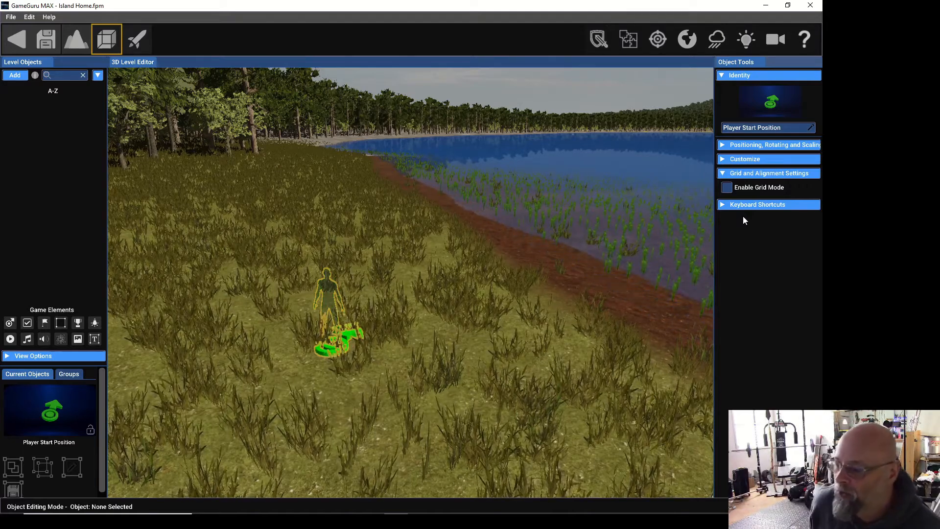
pyautogui.click(729, 189)
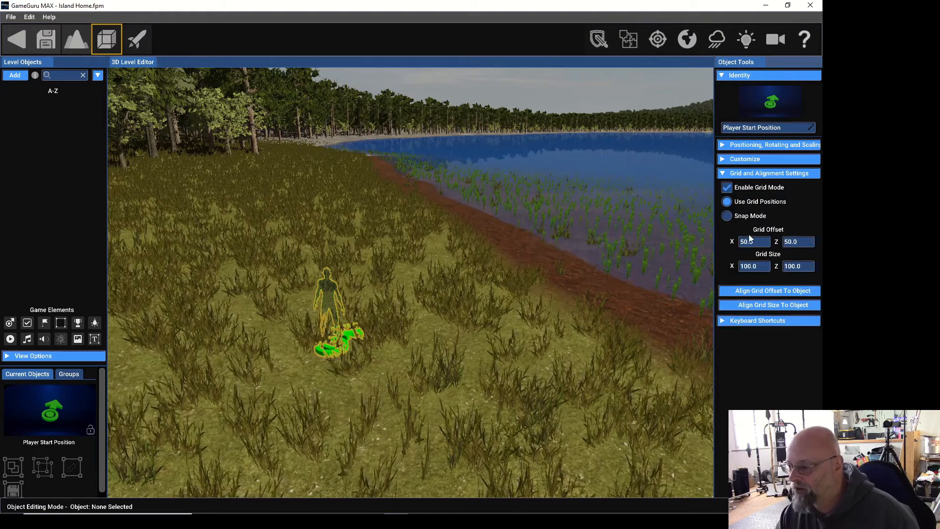
pyautogui.click(728, 216)
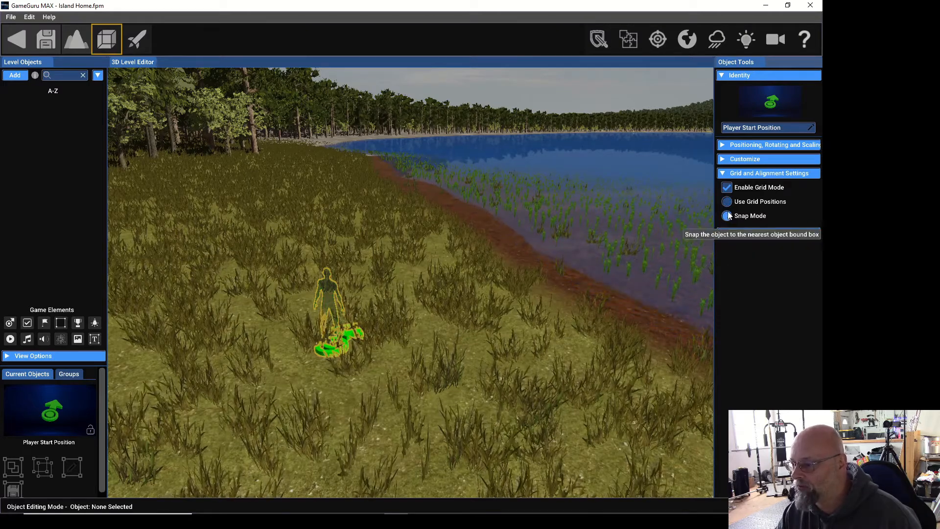
pyautogui.click(727, 202)
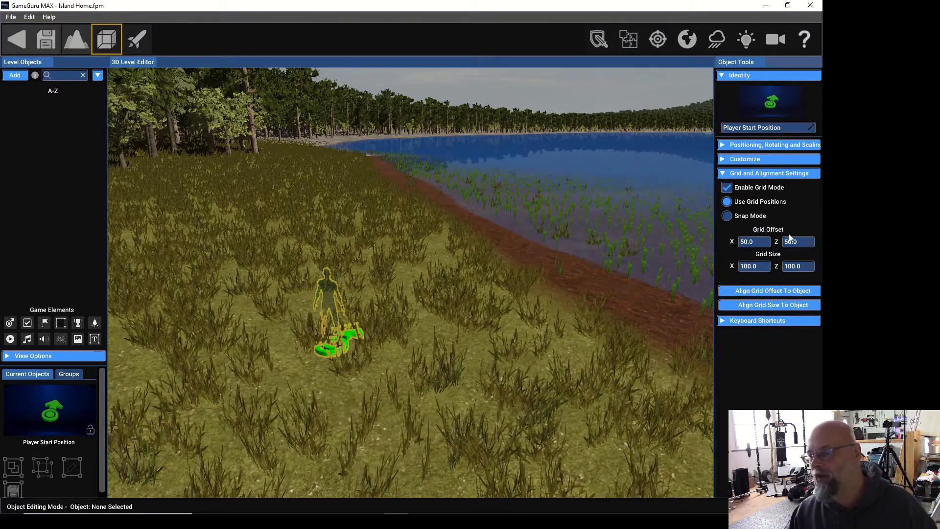
pyautogui.click(726, 216)
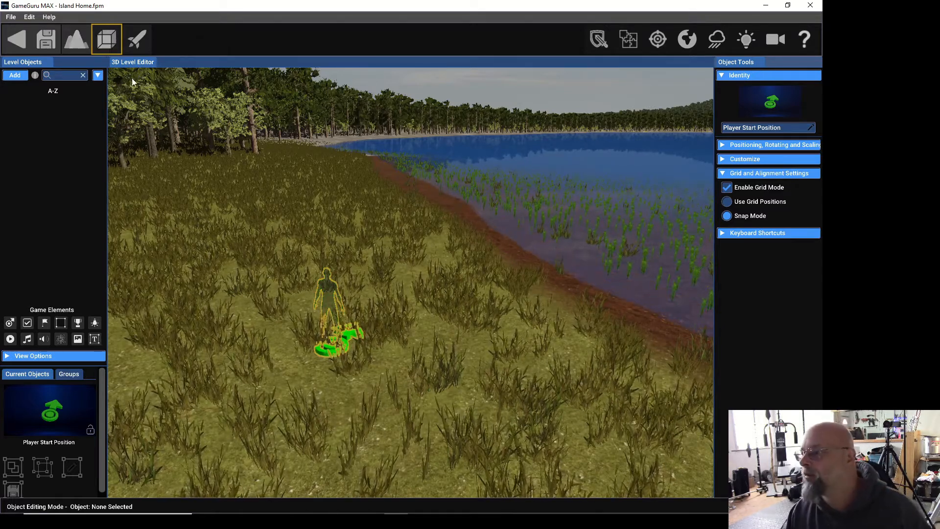
# - Switch the camera view to top-down and examine the lake, the forest and the extent of the editable terrain from above
pyautogui.click(777, 42)
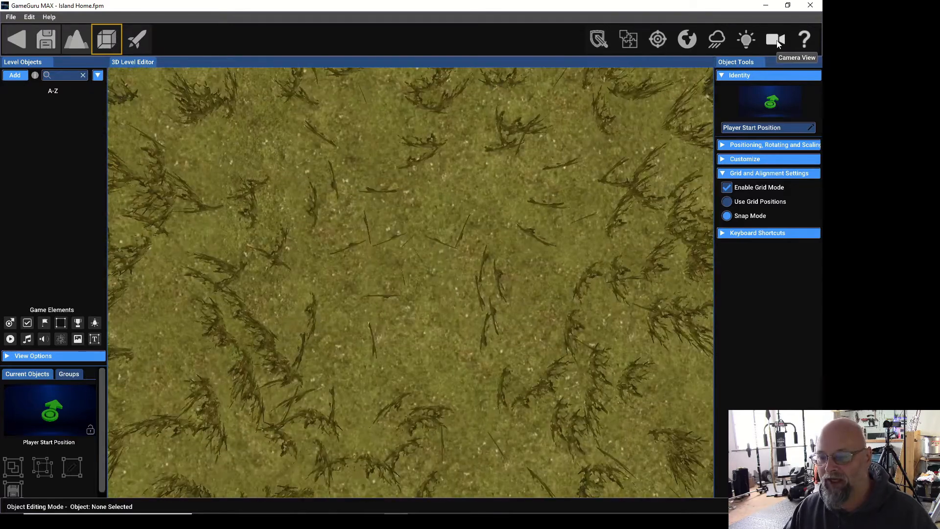
pyautogui.scroll(-5, 220, 260)
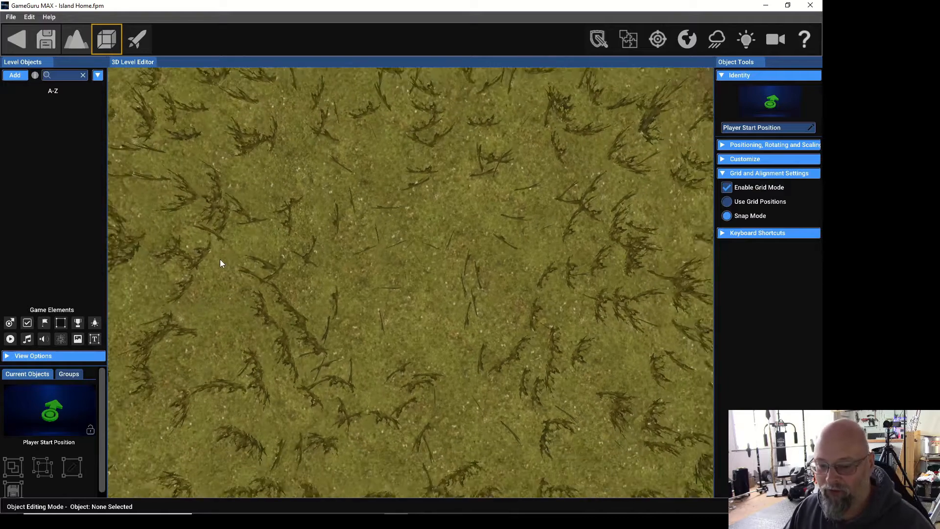
pyautogui.scroll(-5, 221, 252)
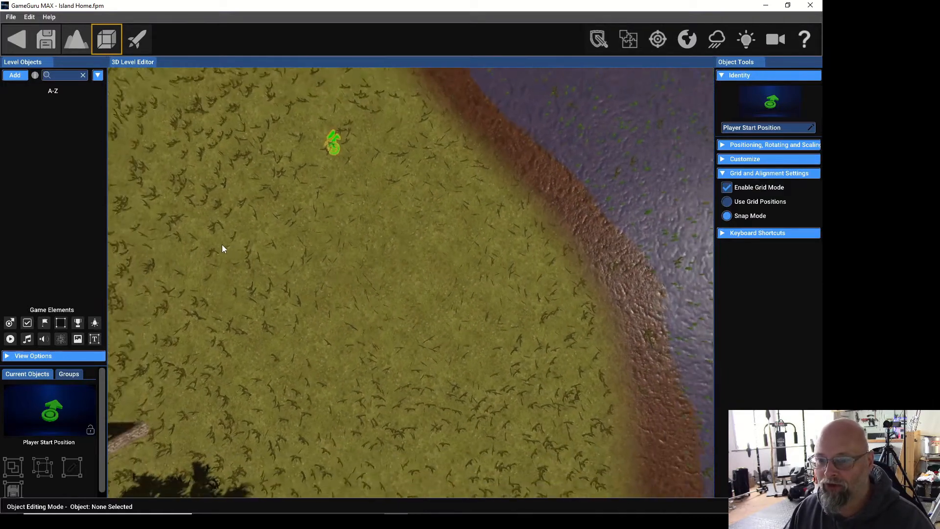
pyautogui.scroll(-5, 222, 248)
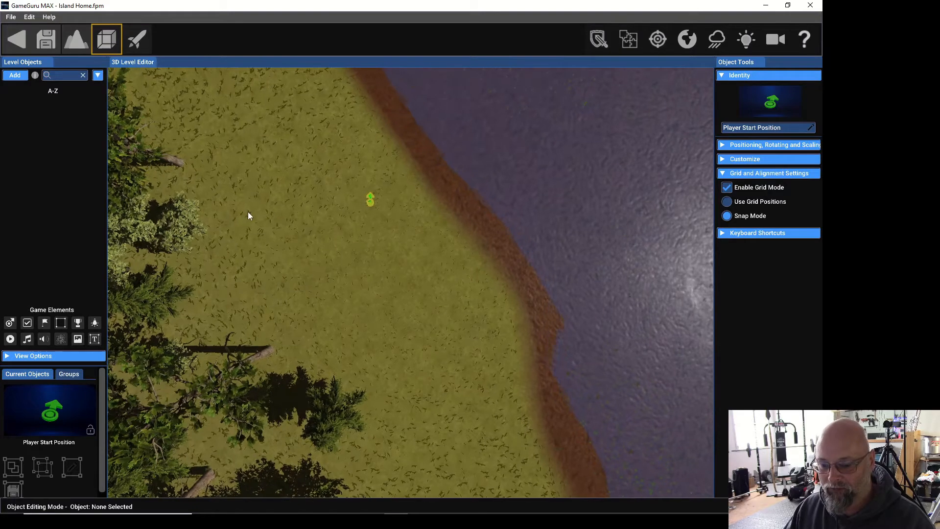
pyautogui.moveTo(263, 227)
pyautogui.mouseDown(button='right')
pyautogui.moveTo(240, 169)
pyautogui.moveTo(221, 210)
pyautogui.moveTo(256, 214)
pyautogui.moveTo(273, 142)
pyautogui.moveTo(314, 93)
pyautogui.moveTo(294, 95)
pyautogui.moveTo(294, 128)
pyautogui.moveTo(333, 147)
pyautogui.moveTo(343, 196)
pyautogui.moveTo(294, 196)
pyautogui.moveTo(289, 210)
pyautogui.moveTo(291, 162)
pyautogui.mouseUp(button='right')
pyautogui.scroll(-3, 382, 296)
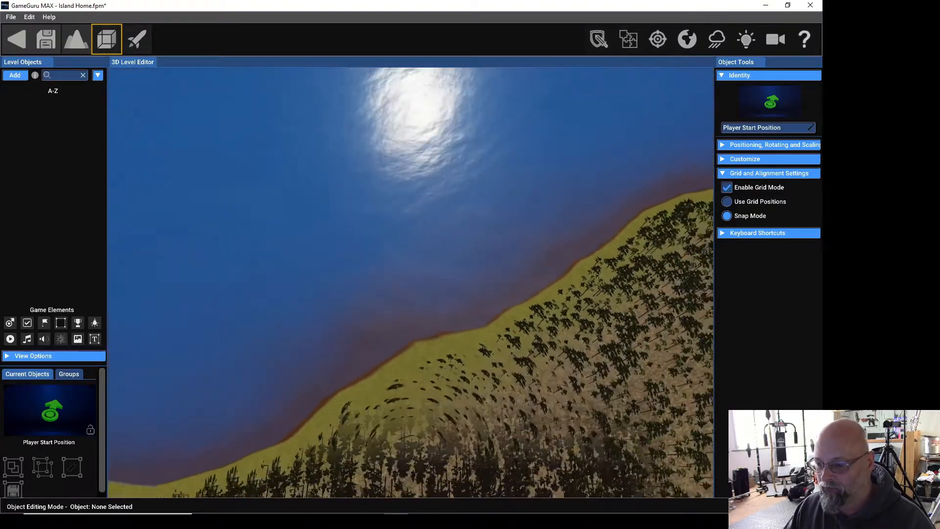
pyautogui.scroll(-3, 410, 283)
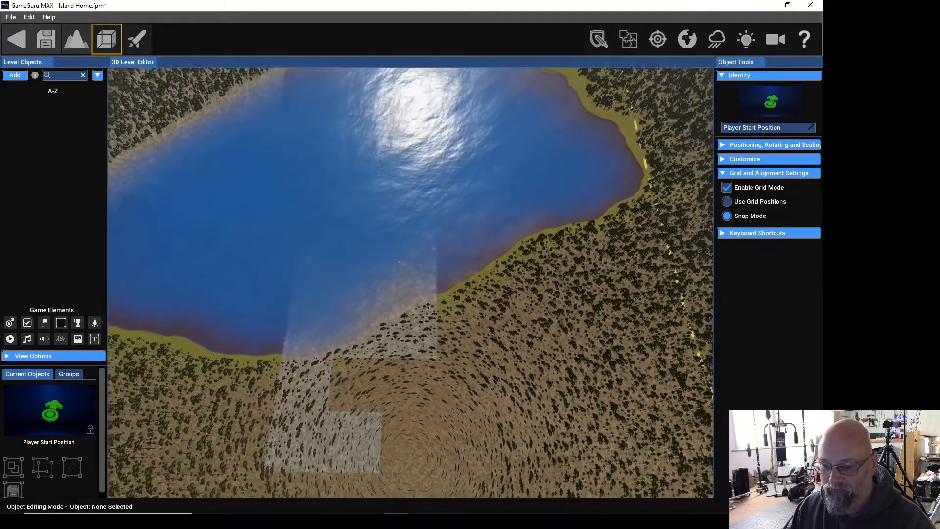
pyautogui.scroll(-5, 410, 282)
pyautogui.scroll(-3, 411, 283)
pyautogui.moveTo(410, 282); pyautogui.dragTo(386, 142, button='right')
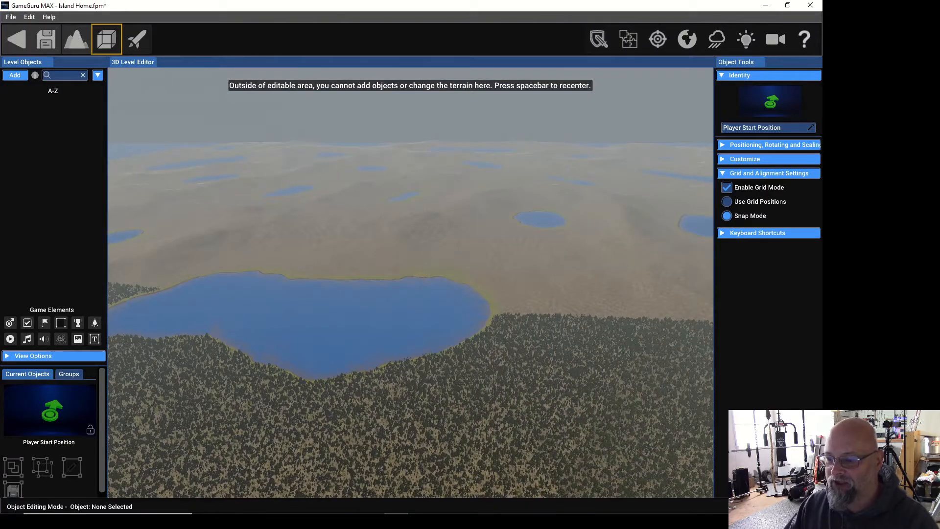
pyautogui.moveTo(386, 143); pyautogui.dragTo(299, 209, button='right')
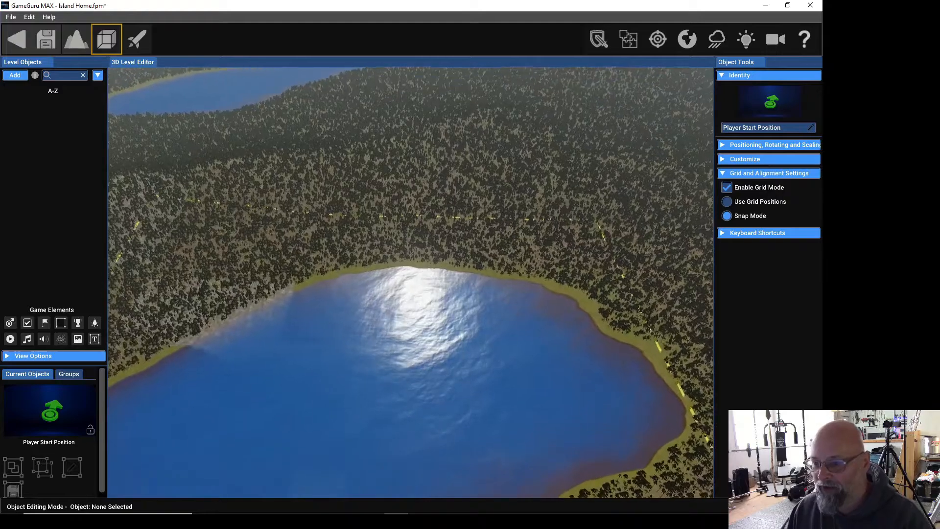
# - Survey the lakes, the forest and the distant terrain from the air, and descend to the shoreline to examine the trees and grass up close
pyautogui.moveTo(410, 282); pyautogui.dragTo(403, 244, button='right')
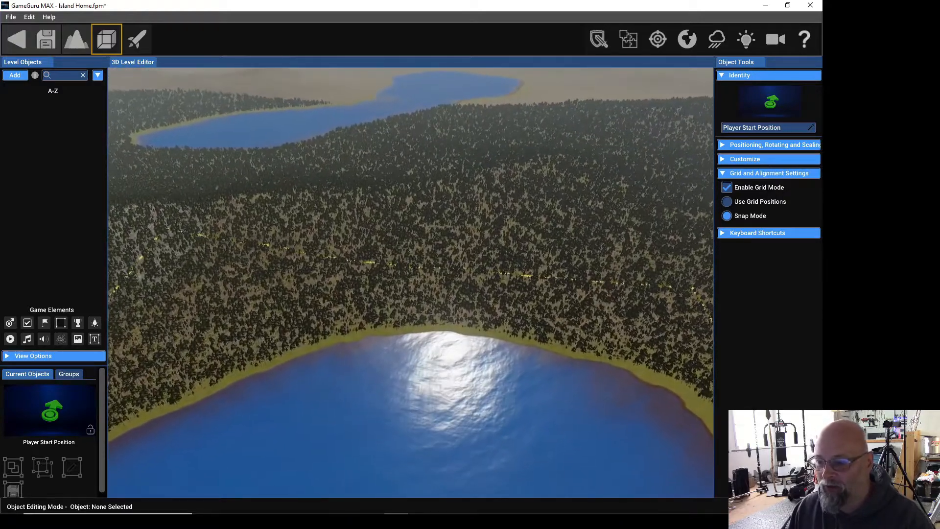
pyautogui.moveTo(410, 282); pyautogui.dragTo(196, 245, button='right')
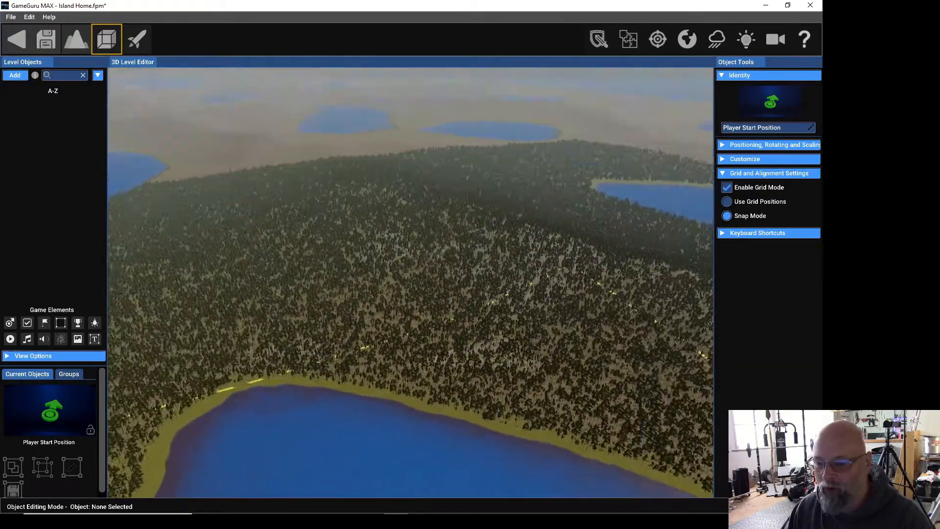
pyautogui.moveTo(411, 282); pyautogui.dragTo(424, 196, button='right')
pyautogui.press('w')
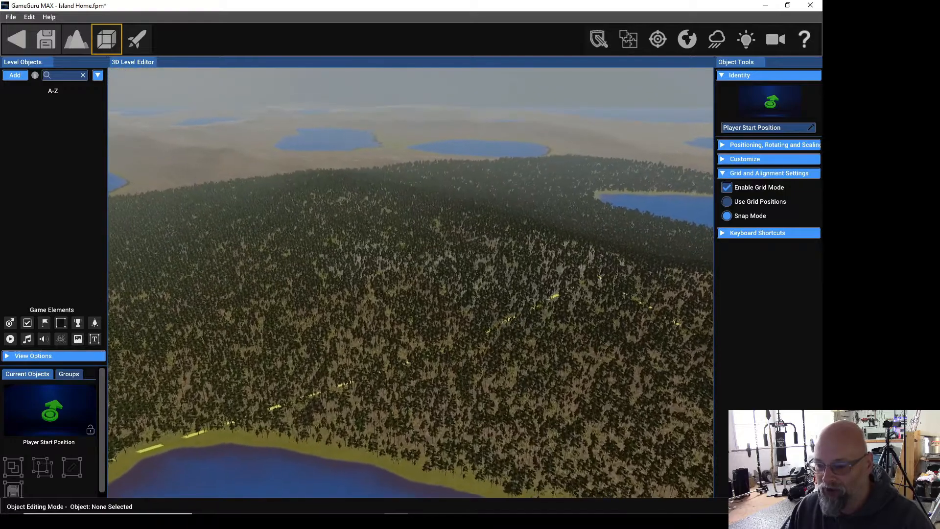
pyautogui.press('w')
pyautogui.moveTo(411, 283); pyautogui.dragTo(354, 317, button='right')
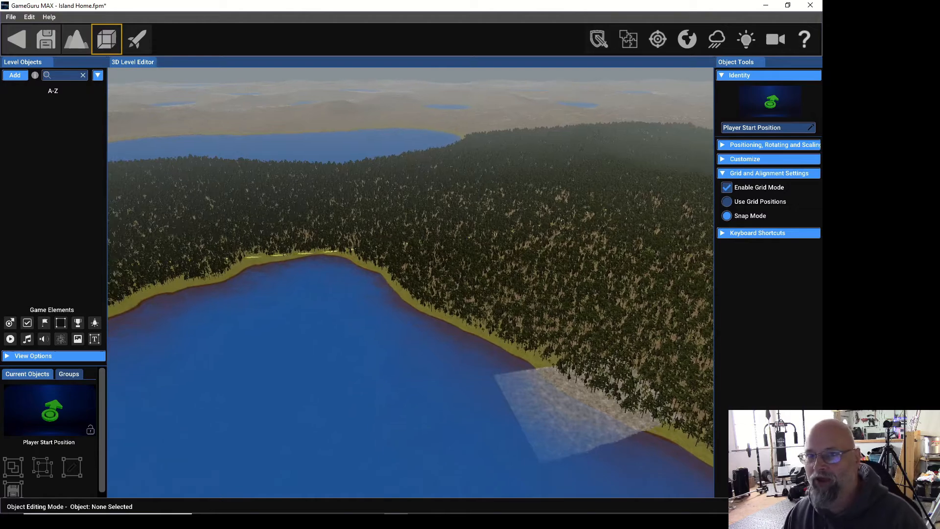
pyautogui.moveTo(410, 283); pyautogui.dragTo(334, 276, button='right')
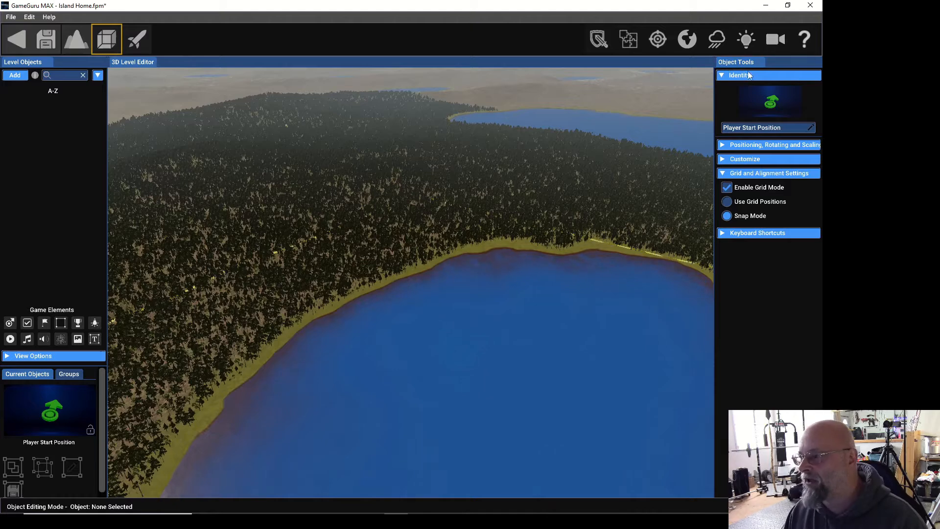
pyautogui.click(747, 39)
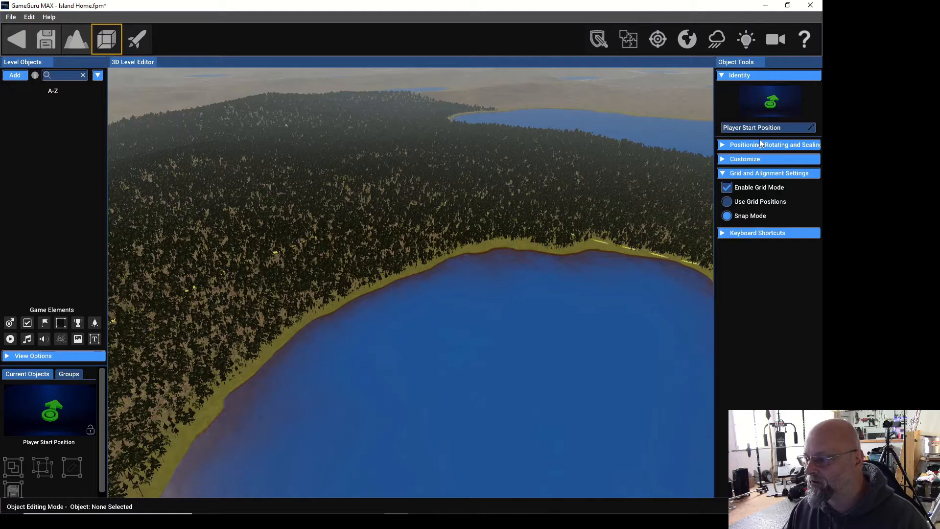
pyautogui.moveTo(244, 262); pyautogui.dragTo(296, 210, button='right')
pyautogui.press('w')
pyautogui.press('w')
pyautogui.press('w')
pyautogui.press('w')
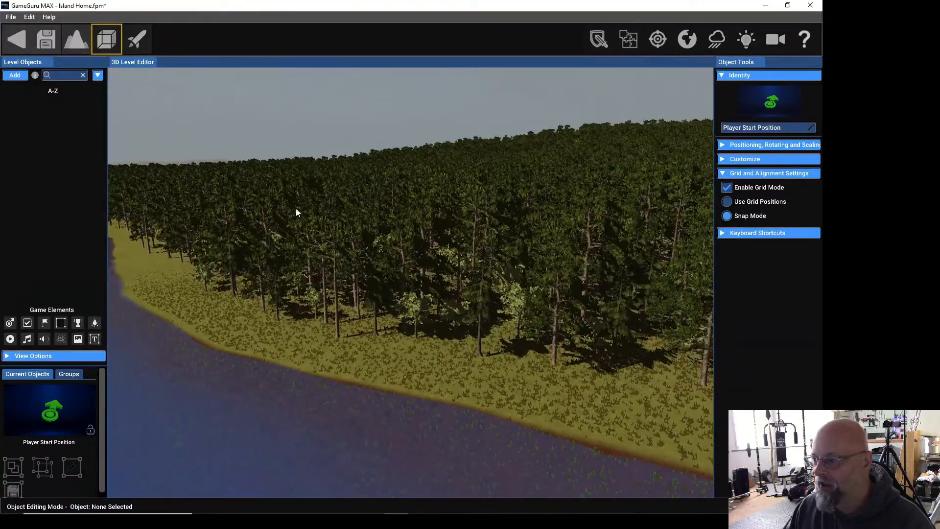
# - Display the weather in the editor while comparing the weather types, and set the weather intensity to 100 and the fog opacity to 83
pyautogui.click(718, 39)
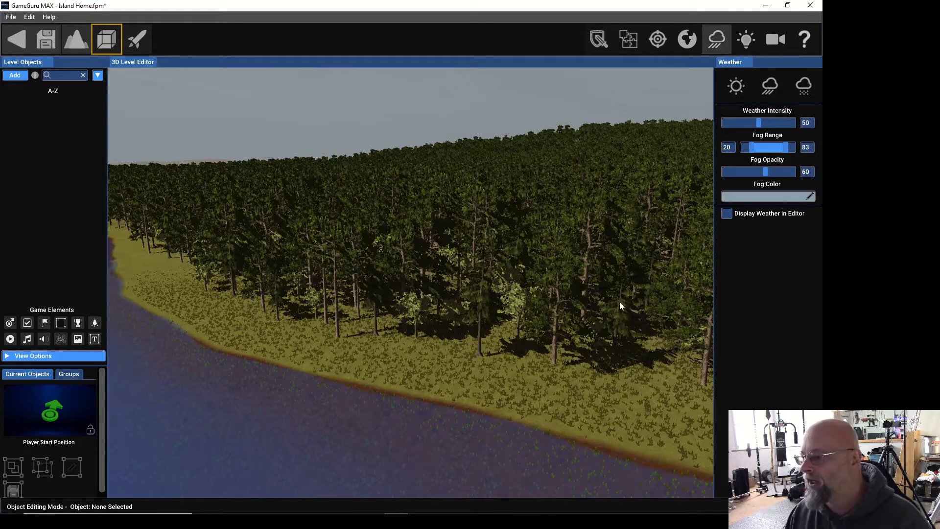
pyautogui.click(770, 87)
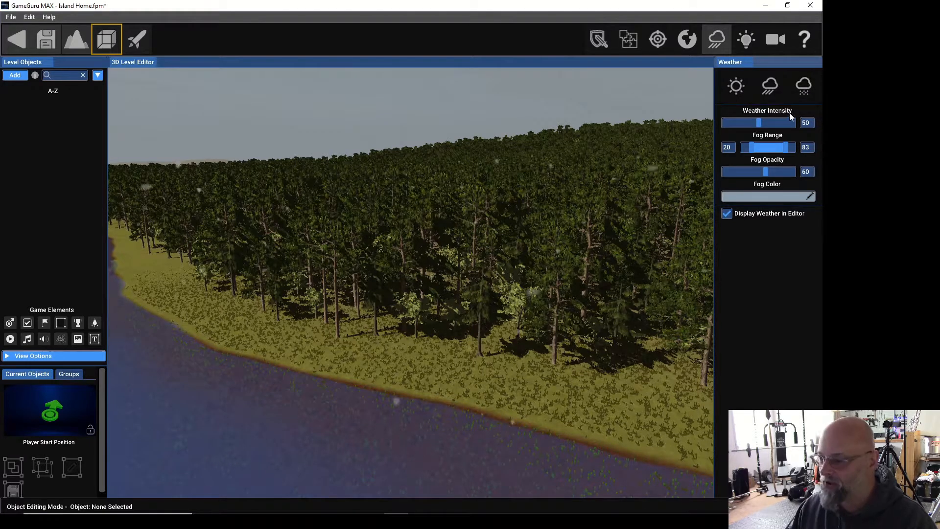
pyautogui.click(737, 89)
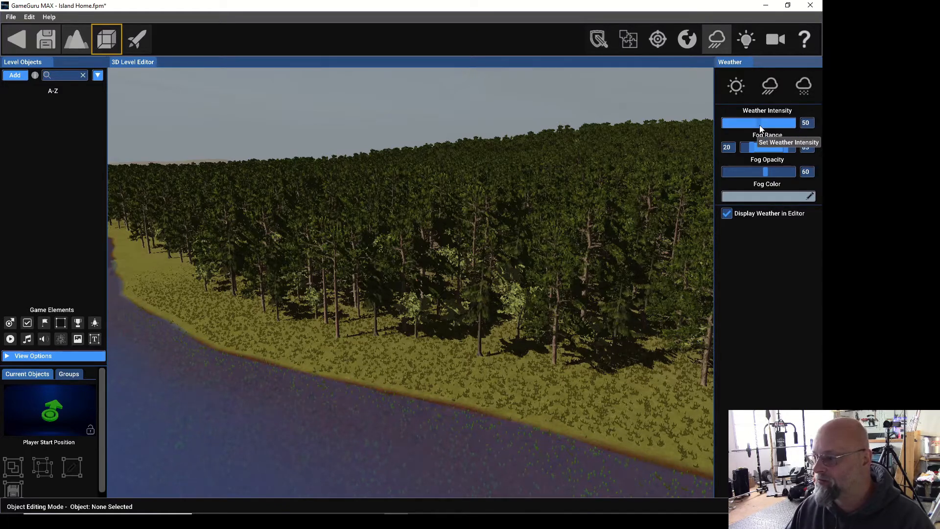
pyautogui.moveTo(761, 126); pyautogui.dragTo(797, 125)
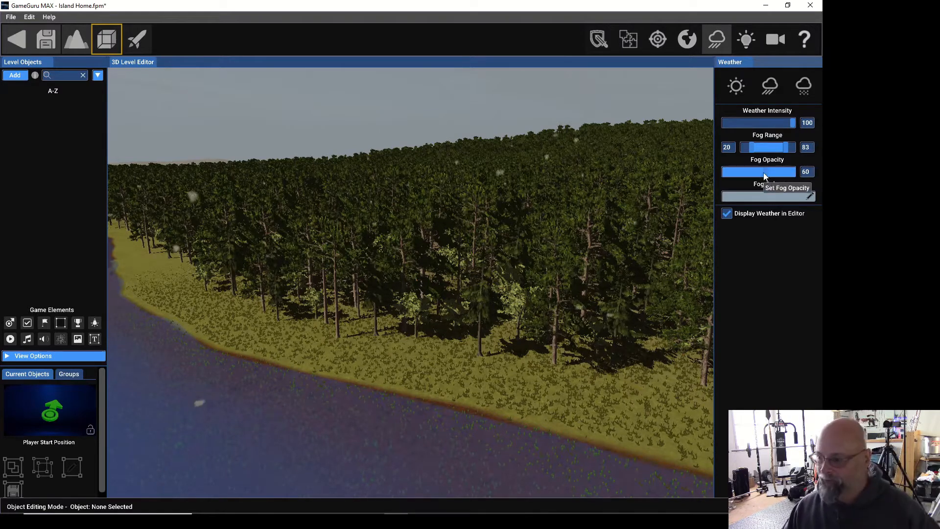
pyautogui.moveTo(767, 176); pyautogui.dragTo(783, 176)
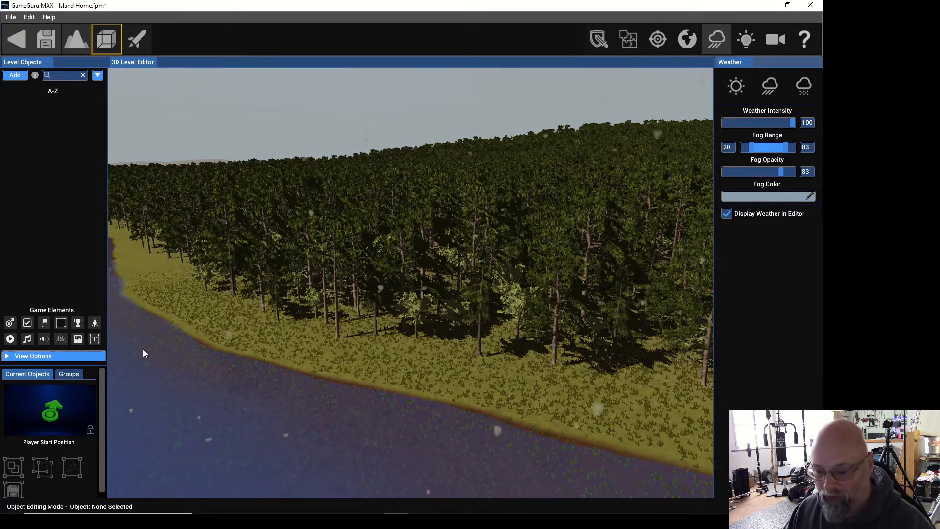
# - Inspect the weather along the lakeshore and in a test run of the level, and return to the editor
pyautogui.press('w')
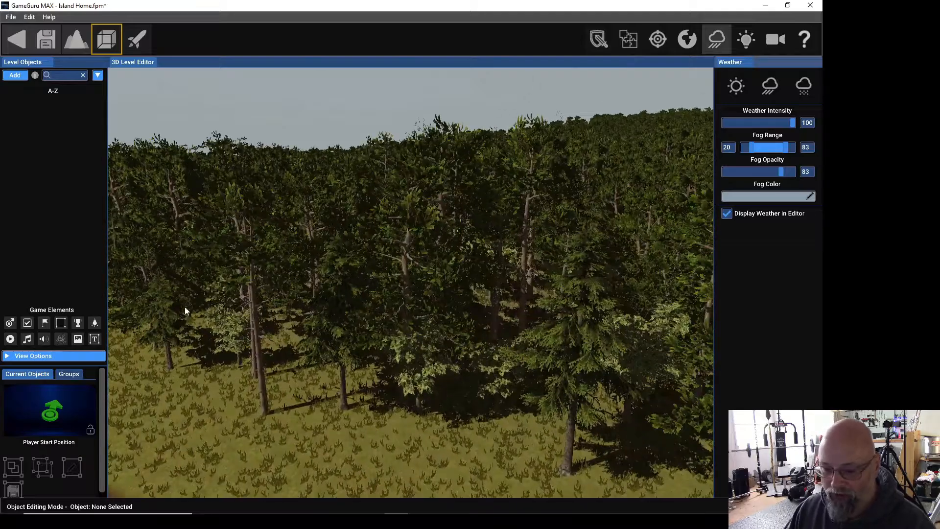
pyautogui.press('w')
pyautogui.moveTo(185, 311); pyautogui.dragTo(123, 309, button='right')
pyautogui.press('w')
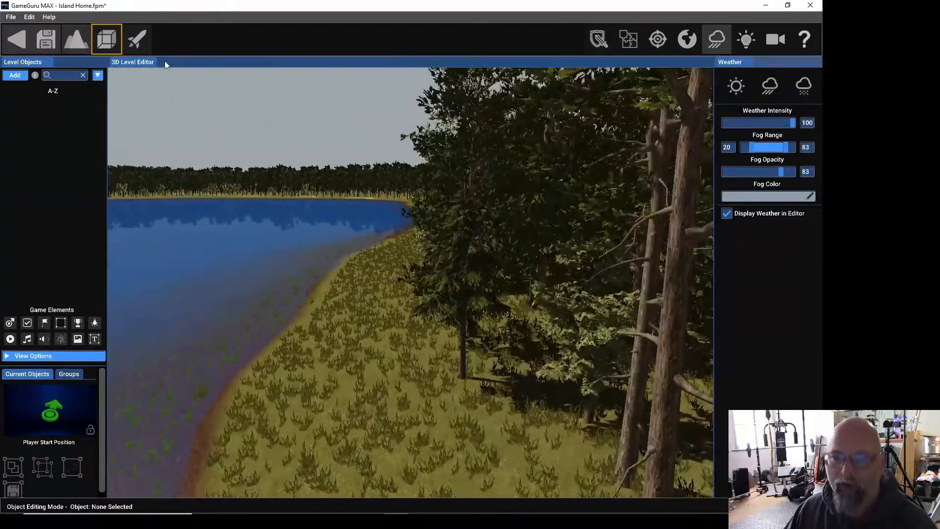
pyautogui.click(137, 45)
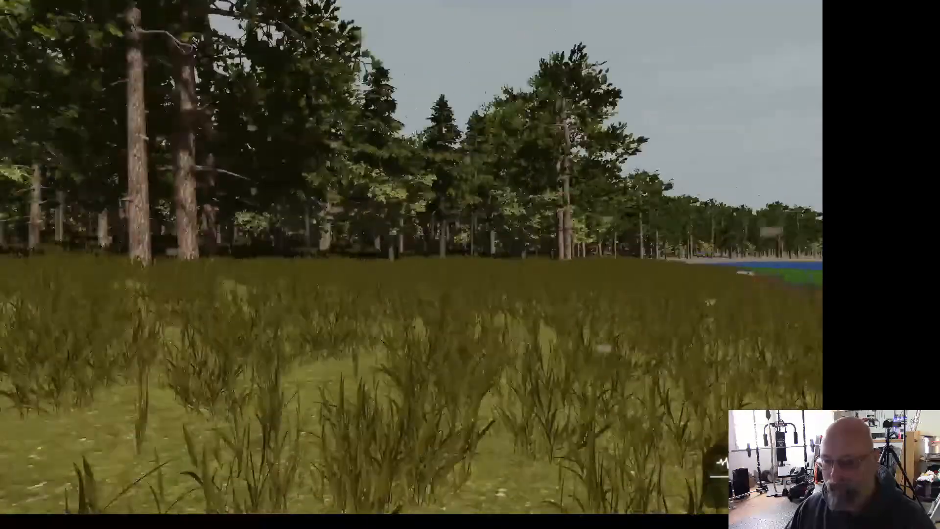
pyautogui.press('Escape')
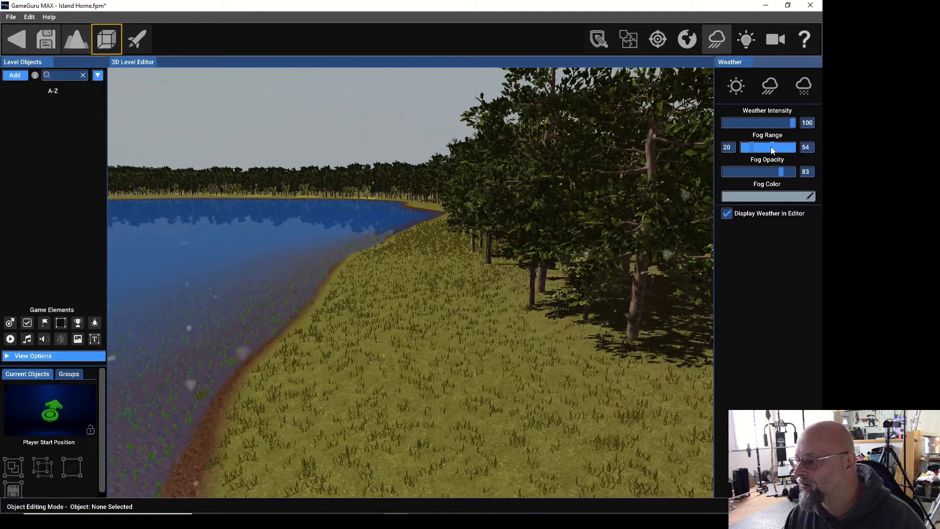
# - Set the fog range to 34–54 and the weather intensity to 50
pyautogui.moveTo(780, 152); pyautogui.dragTo(760, 127)
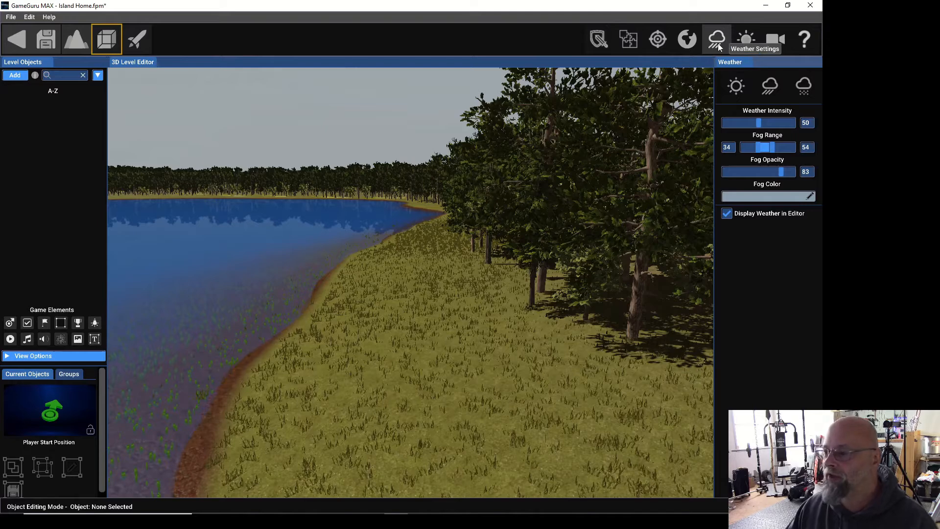
# - Set the level's sky box to sunset after previewing stormy and other sky presets
pyautogui.click(688, 39)
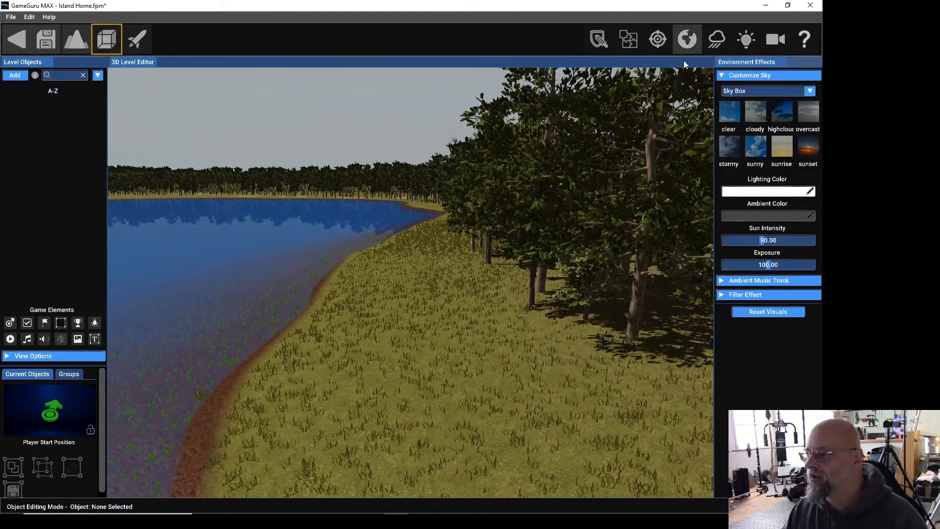
pyautogui.click(732, 148)
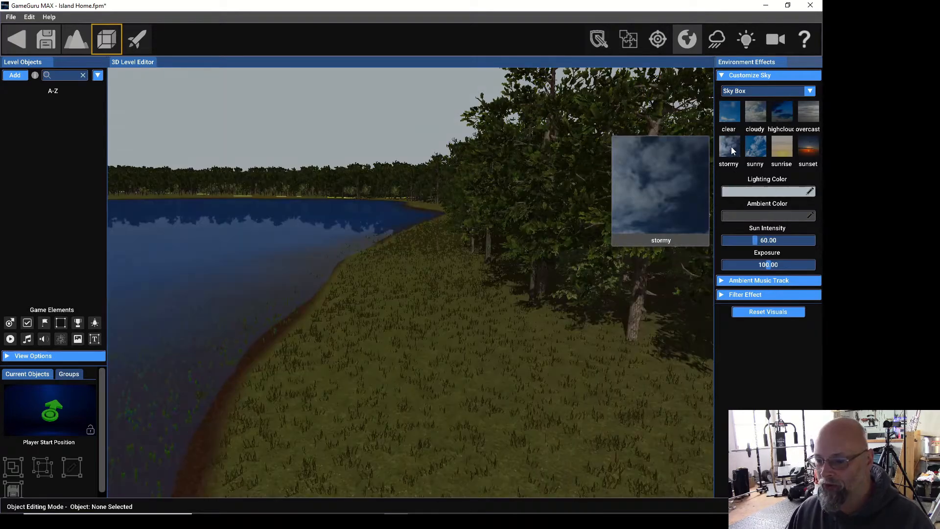
pyautogui.click(753, 113)
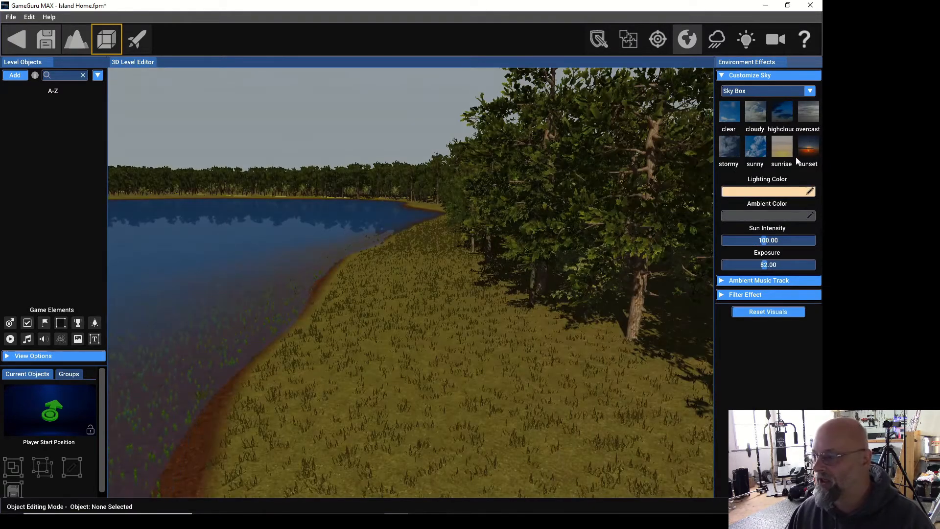
pyautogui.click(812, 148)
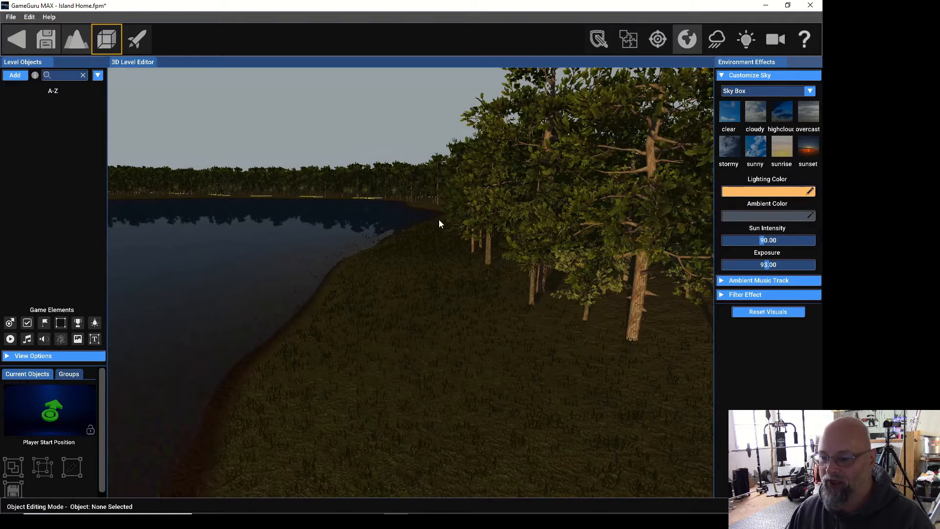
# - Examine the sunset lighting across the lake, looking at the sky, the sun and its reflection on the water
pyautogui.moveTo(418, 201); pyautogui.dragTo(230, 196, button='right')
pyautogui.moveTo(652, 240); pyautogui.dragTo(648, 213, button='right')
pyautogui.press('w')
pyautogui.press('w')
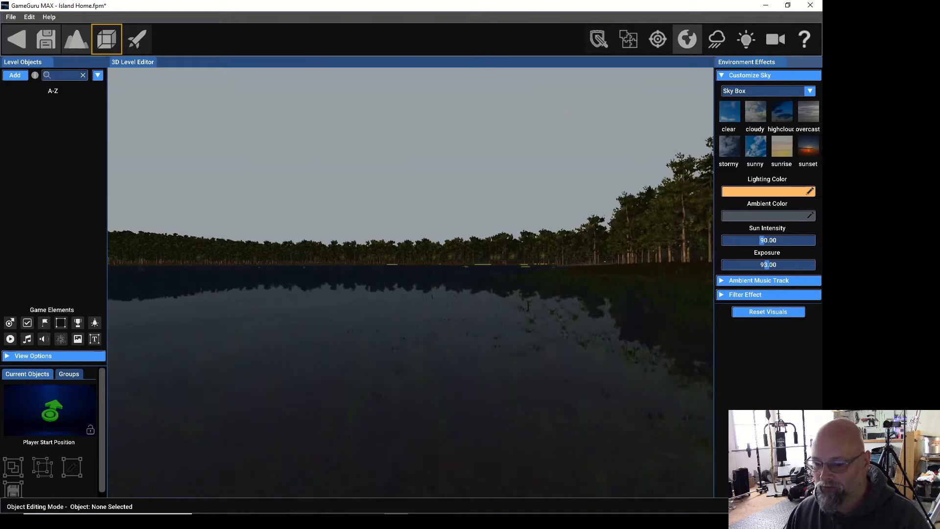
pyautogui.press('w')
pyautogui.moveTo(648, 214); pyautogui.dragTo(323, 98, button='right')
pyautogui.press('w')
pyautogui.press('w')
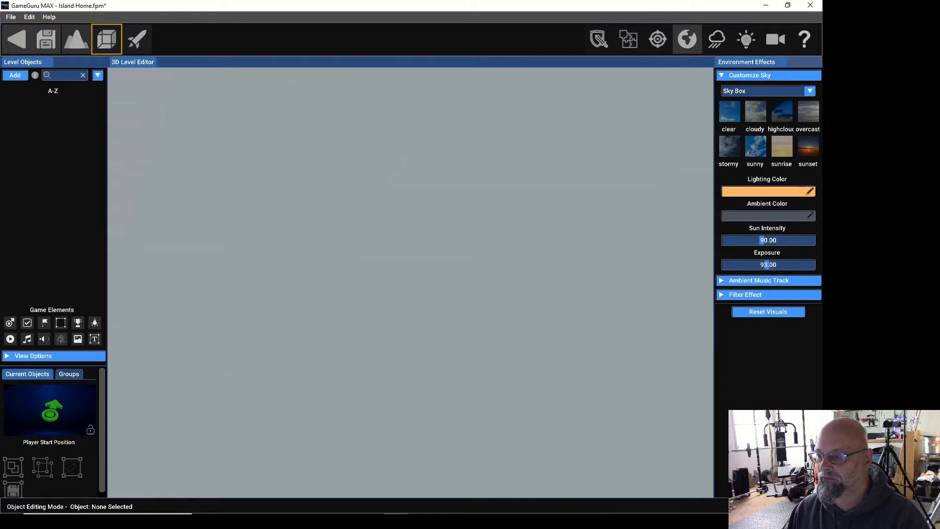
pyautogui.moveTo(323, 98); pyautogui.dragTo(321, 196, button='right')
pyautogui.press('w')
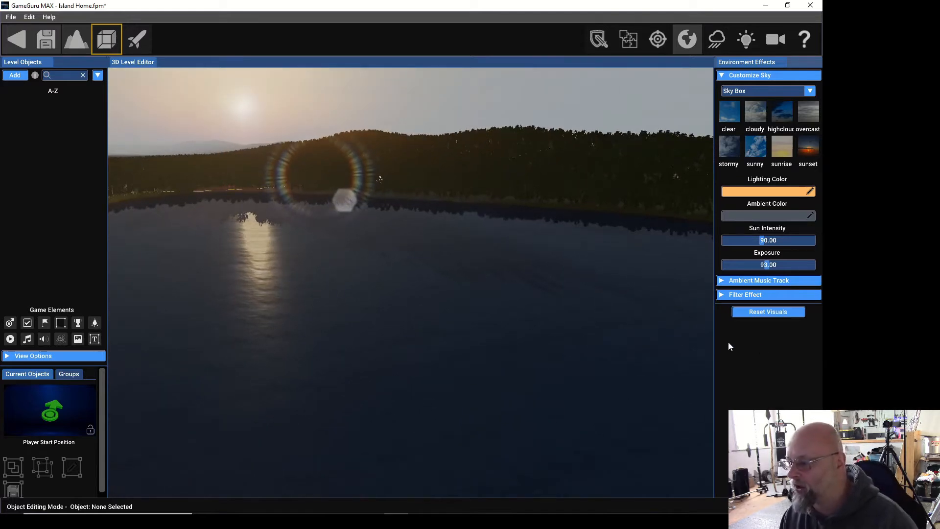
# - Try several filter effects on the sunset view of the lake, including magenta, sepia, Matrix Green, dark blue and orange looks
pyautogui.click(728, 294)
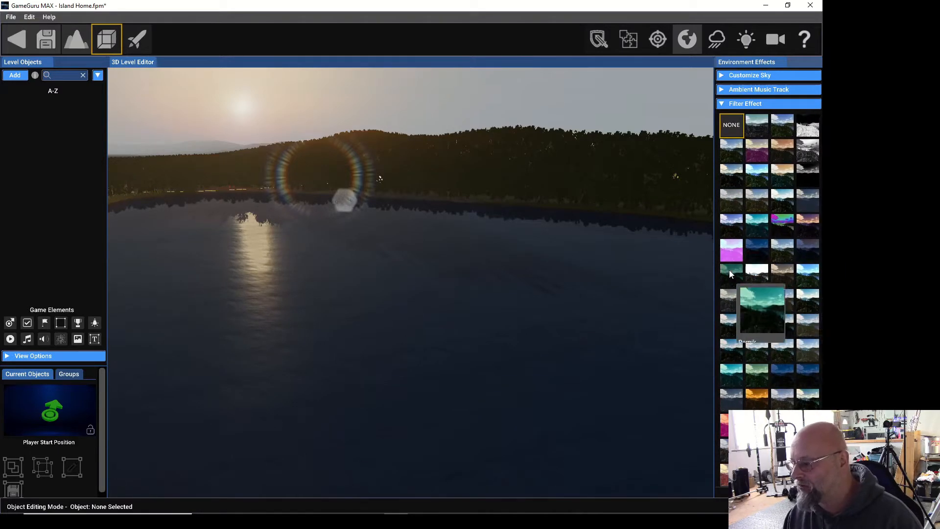
pyautogui.click(732, 255)
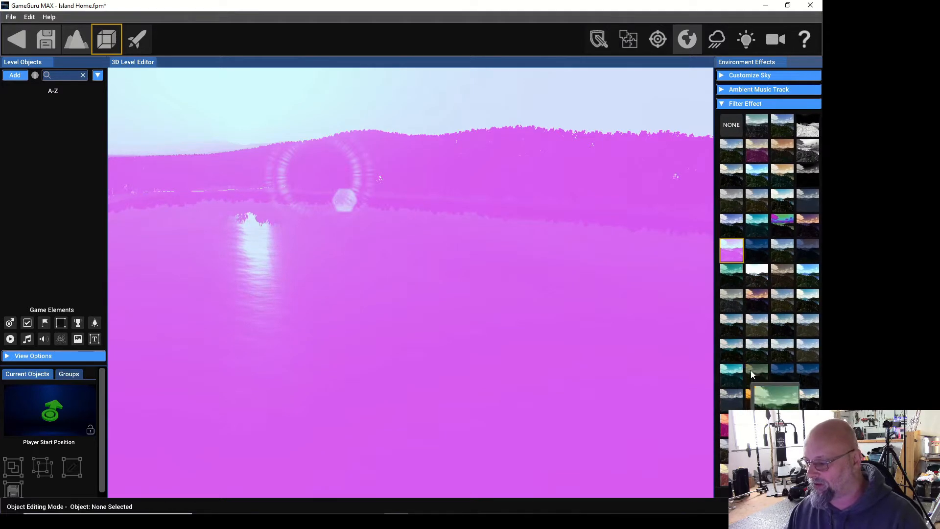
pyautogui.click(780, 149)
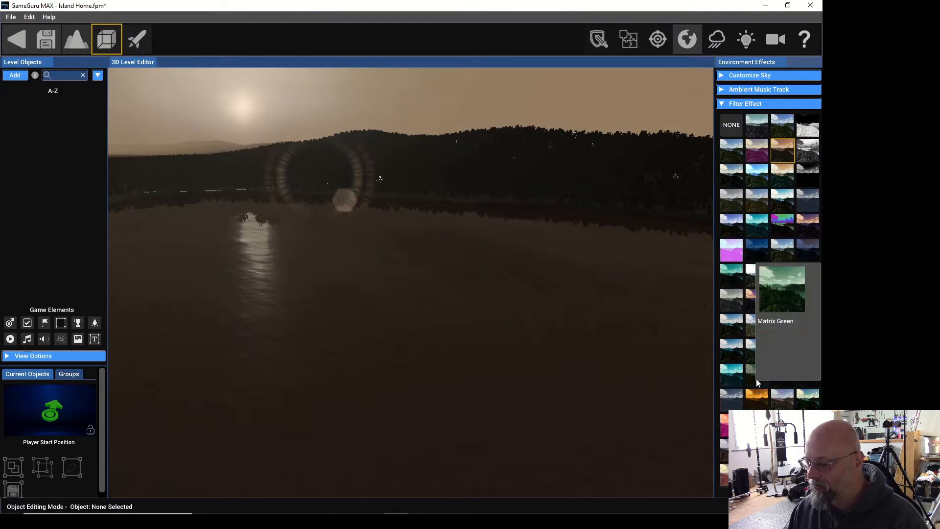
pyautogui.click(755, 385)
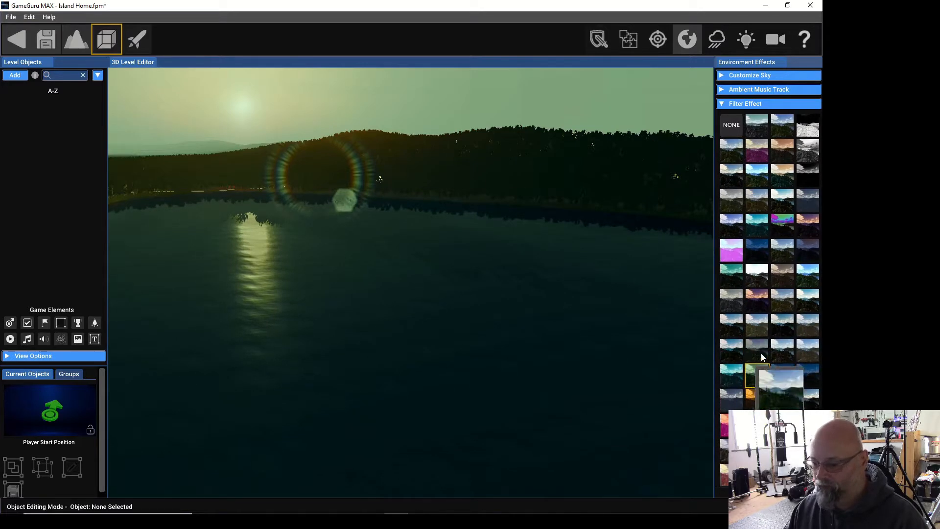
pyautogui.click(751, 390)
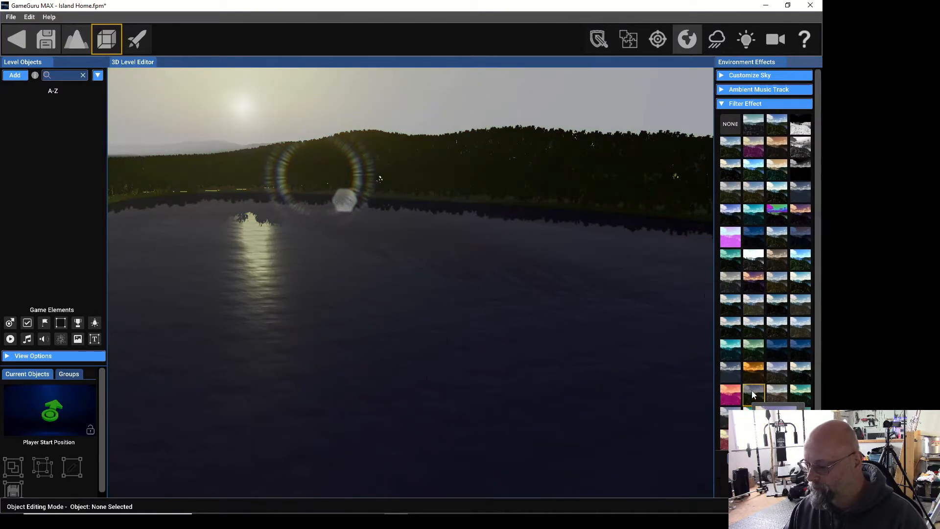
pyautogui.click(740, 374)
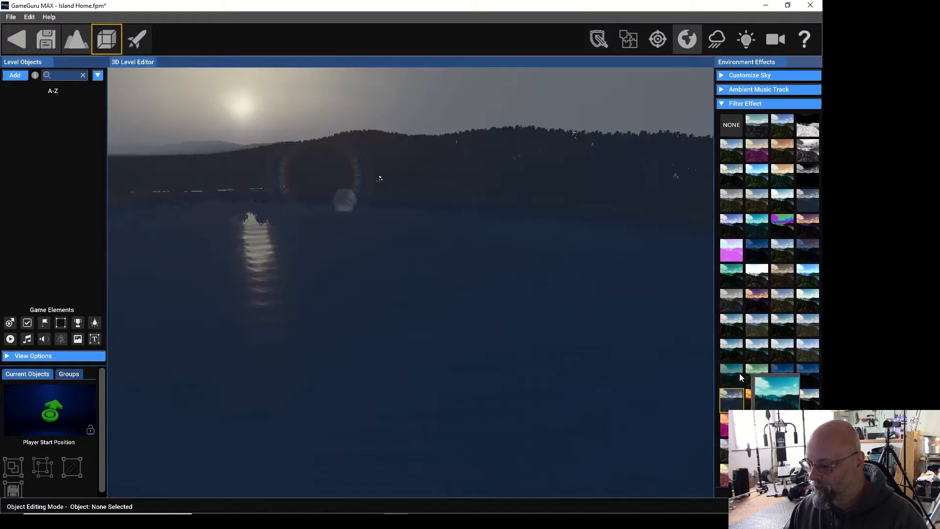
pyautogui.click(754, 373)
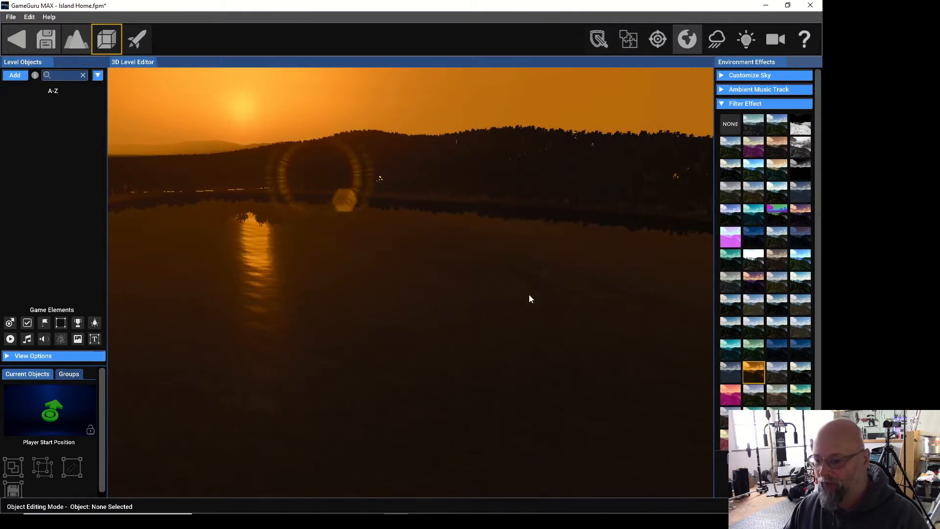
pyautogui.moveTo(270, 248); pyautogui.dragTo(351, 166, button='right')
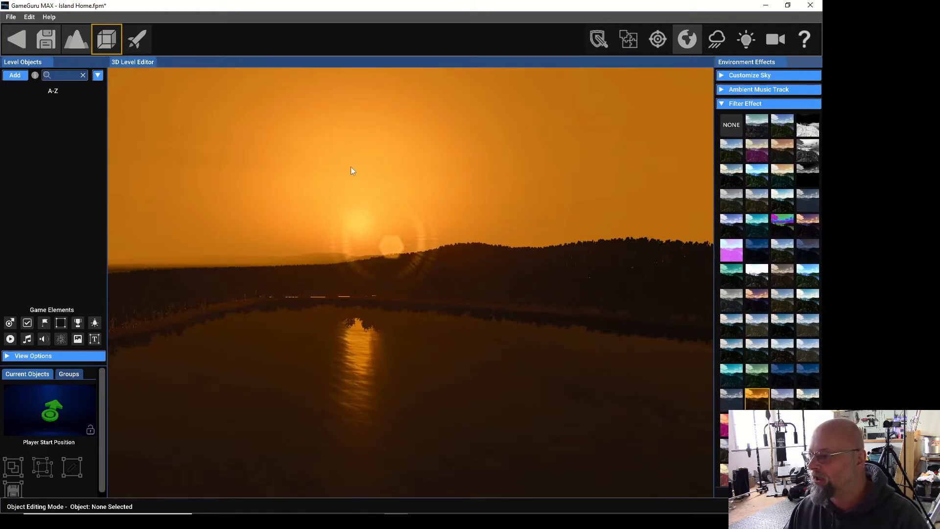
# - Reset the filter effect to None, close the filter list and look over the unfiltered lake
pyautogui.click(726, 123)
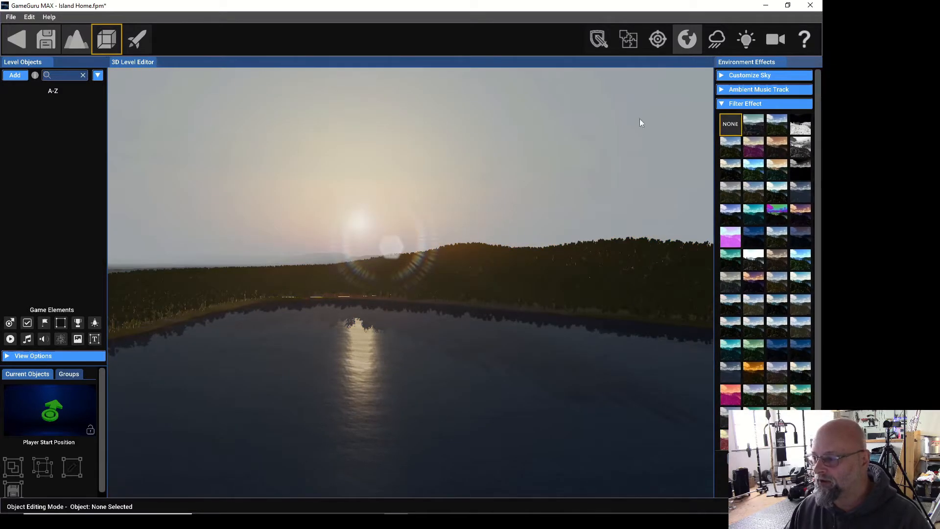
pyautogui.click(723, 104)
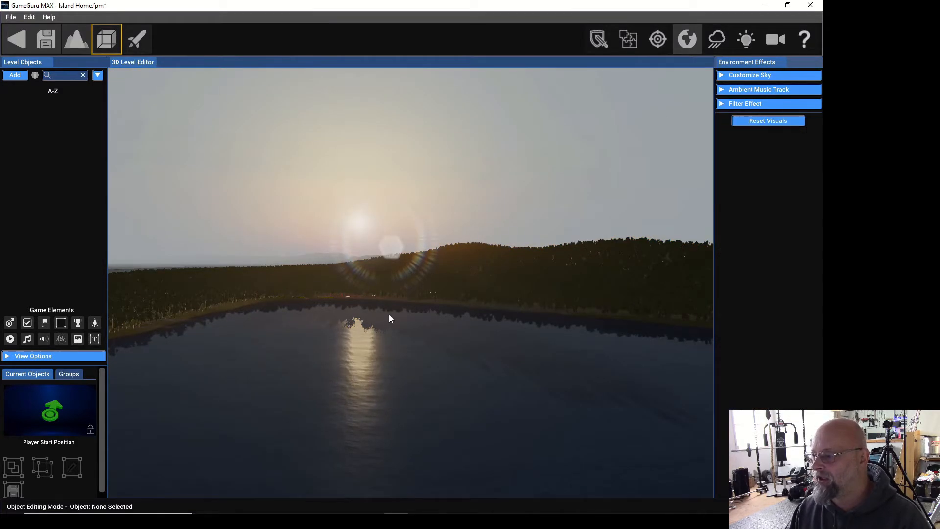
pyautogui.moveTo(230, 348)
pyautogui.mouseDown(button='right')
pyautogui.moveTo(240, 211)
pyautogui.moveTo(250, 421)
pyautogui.moveTo(266, 336)
pyautogui.moveTo(223, 401)
pyautogui.moveTo(441, 308)
pyautogui.moveTo(461, 352)
pyautogui.moveTo(539, 369)
pyautogui.moveTo(465, 389)
pyautogui.moveTo(471, 338)
pyautogui.moveTo(460, 380)
pyautogui.moveTo(238, 340)
pyautogui.mouseUp(button='right')
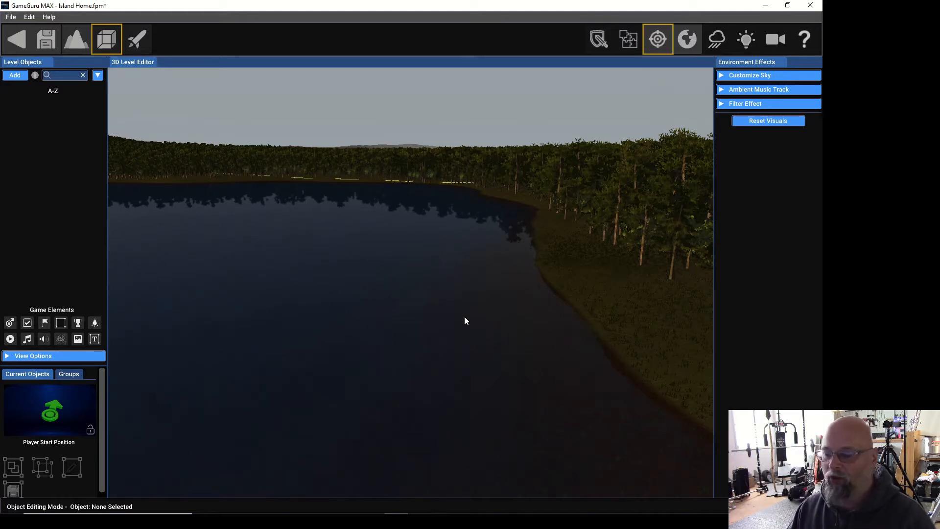
# - Move the player start position to the grassy clearing beside the pine trees near the lake
pyautogui.moveTo(469, 320); pyautogui.dragTo(565, 298, button='right')
pyautogui.press('w')
pyautogui.press('w')
pyautogui.press('w')
pyautogui.press('w')
pyautogui.press('w')
pyautogui.press('w')
pyautogui.press('w')
pyautogui.press('w')
pyautogui.press('w')
pyautogui.press('w')
pyautogui.press('w')
pyautogui.press('w')
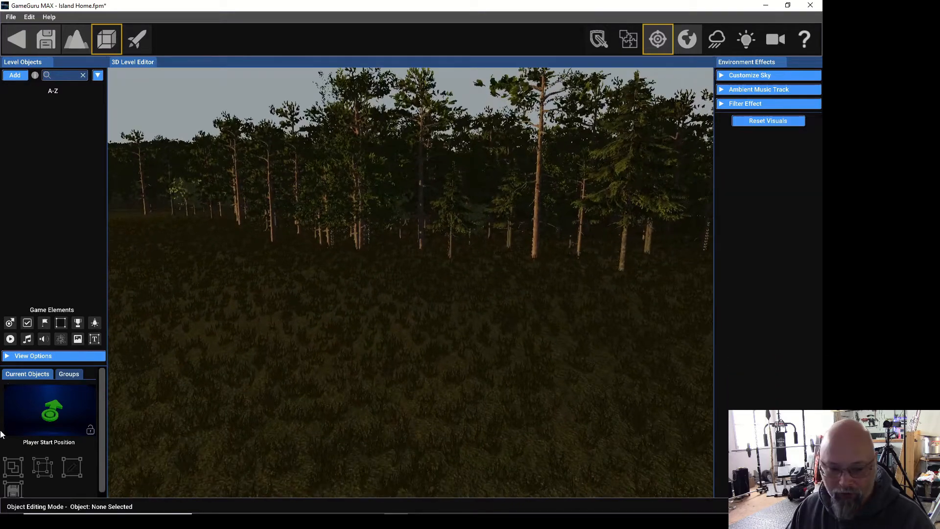
pyautogui.click(10, 324)
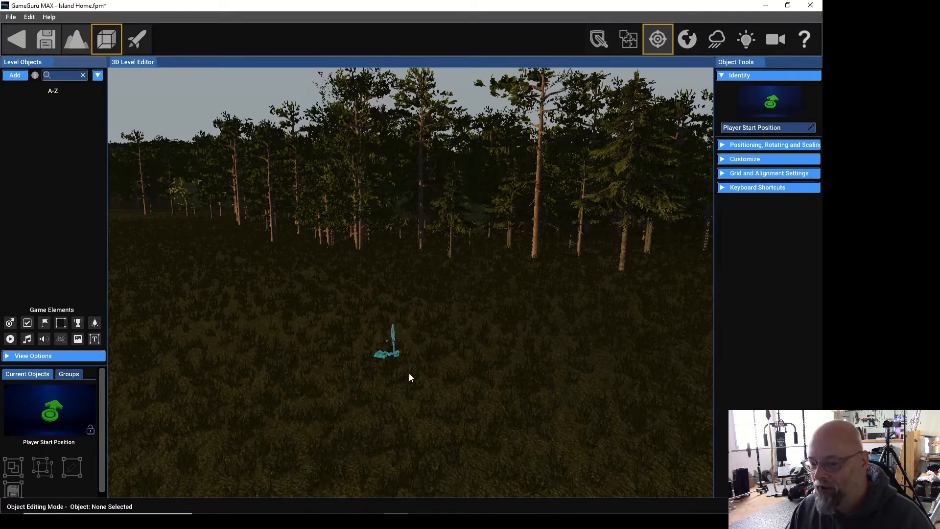
pyautogui.press('w')
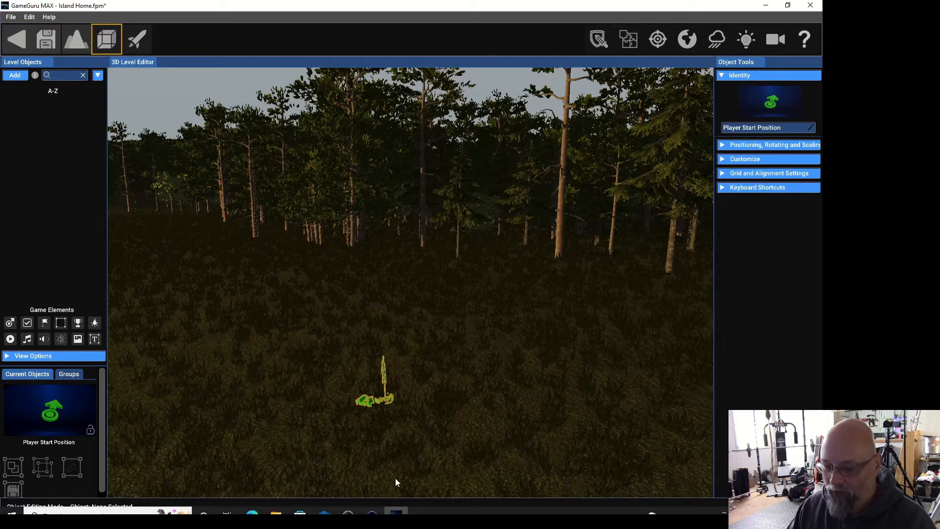
pyautogui.scroll(3, 386, 426)
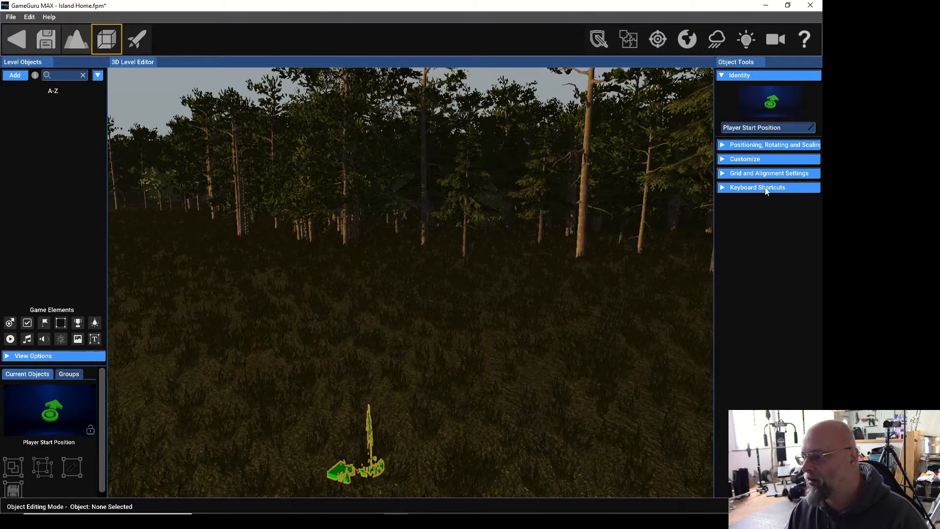
# - Read the information about the puzzle-style and RPG-style game features and close each notice
pyautogui.click(658, 41)
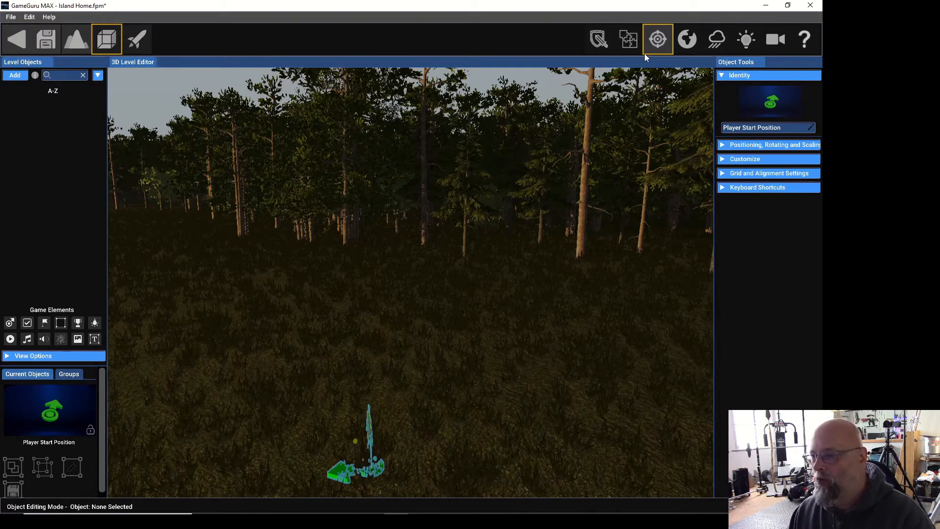
pyautogui.click(658, 39)
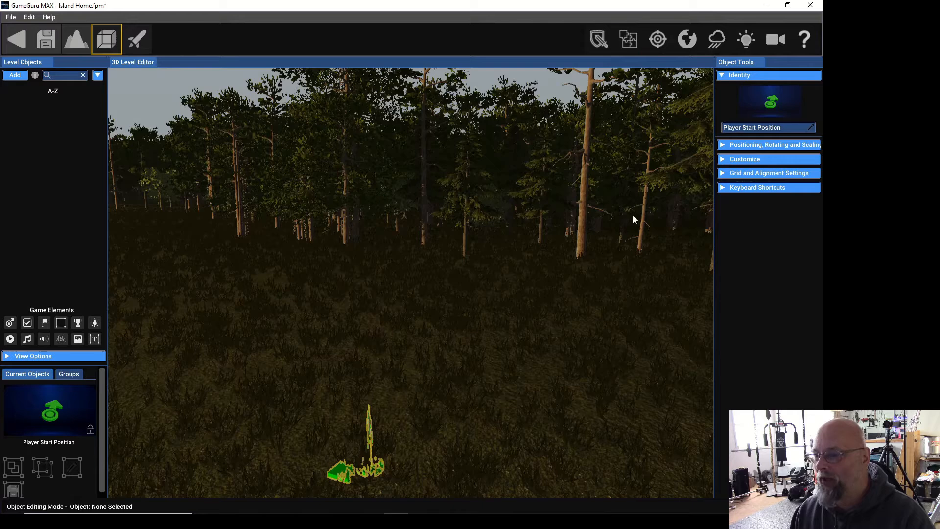
pyautogui.click(629, 41)
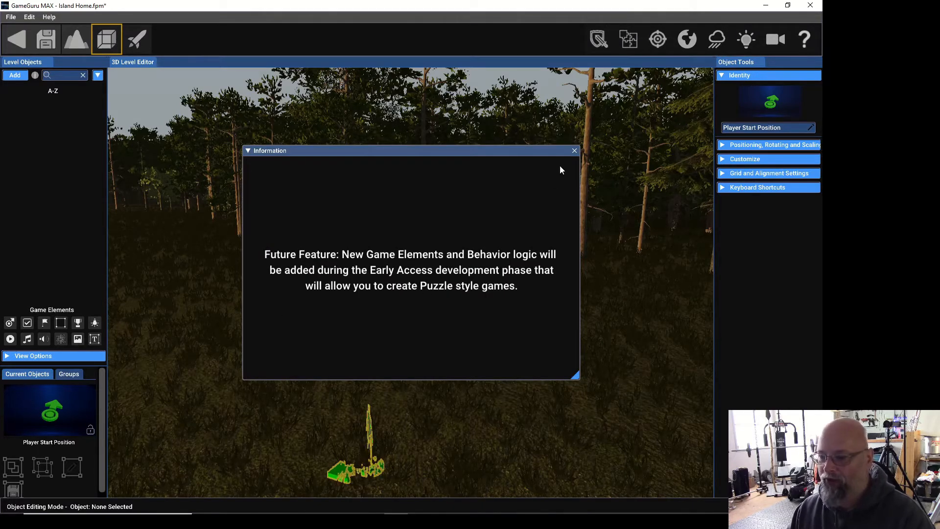
pyautogui.click(574, 151)
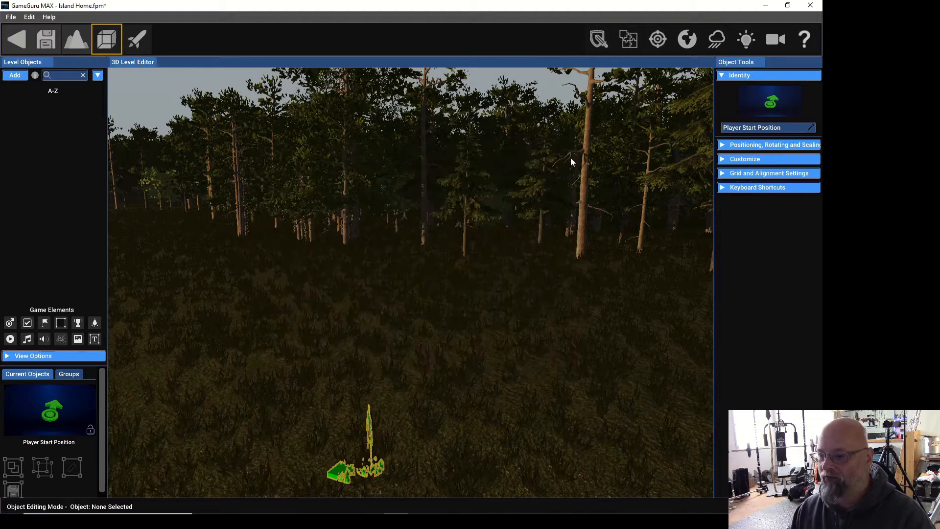
pyautogui.click(599, 39)
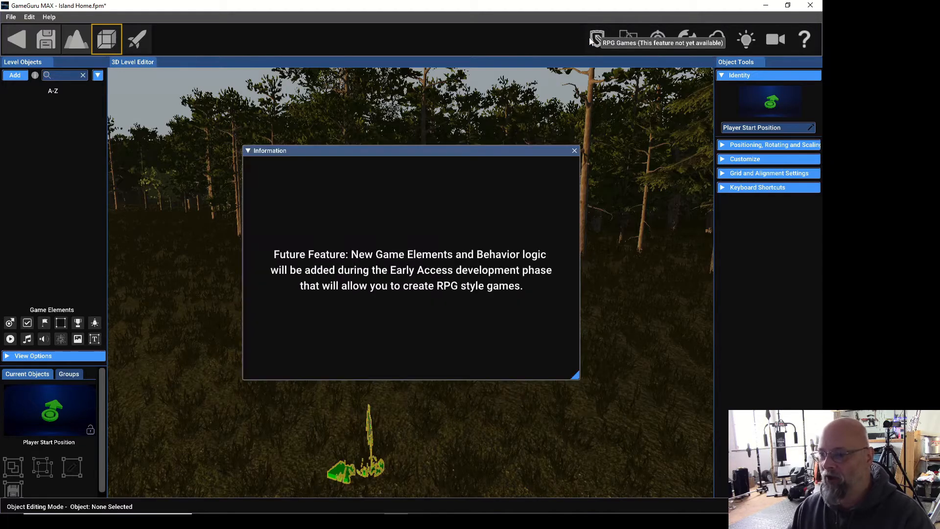
pyautogui.click(574, 152)
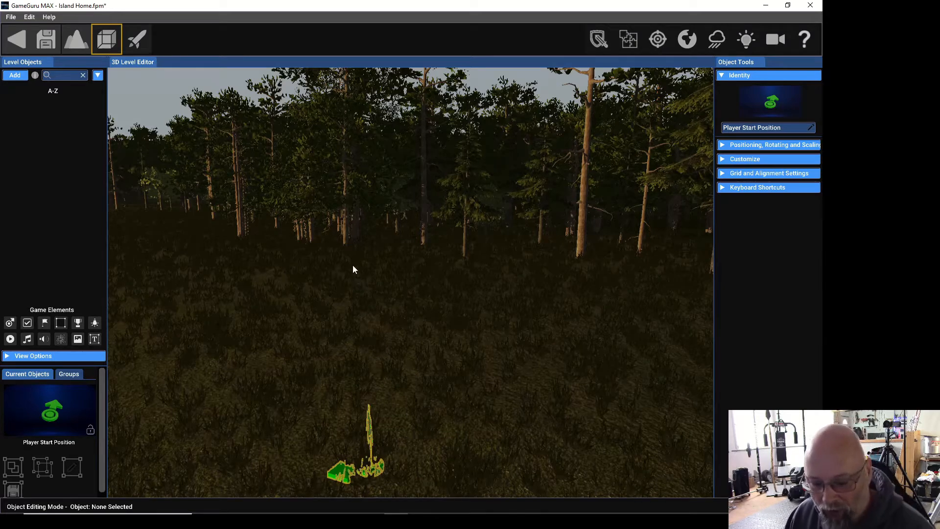
pyautogui.scroll(-3, 353, 268)
pyautogui.click(49, 17)
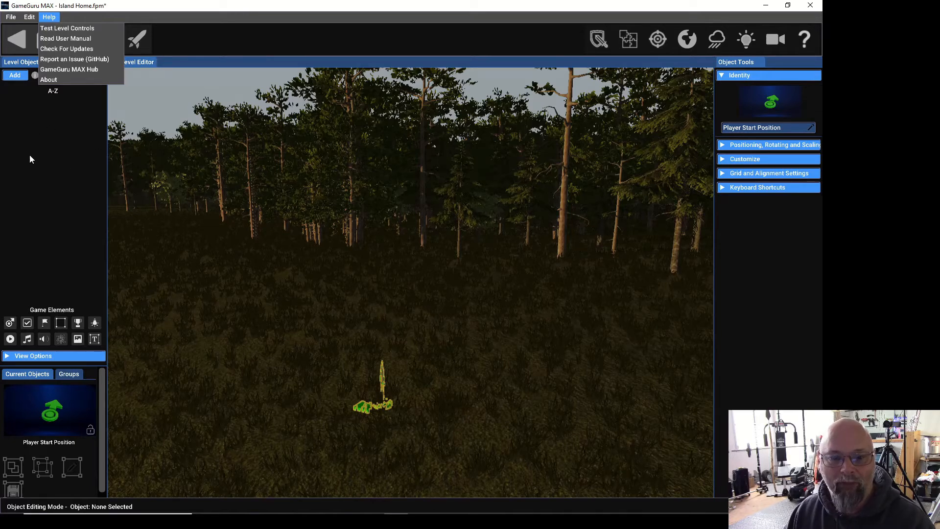
pyautogui.click(50, 157)
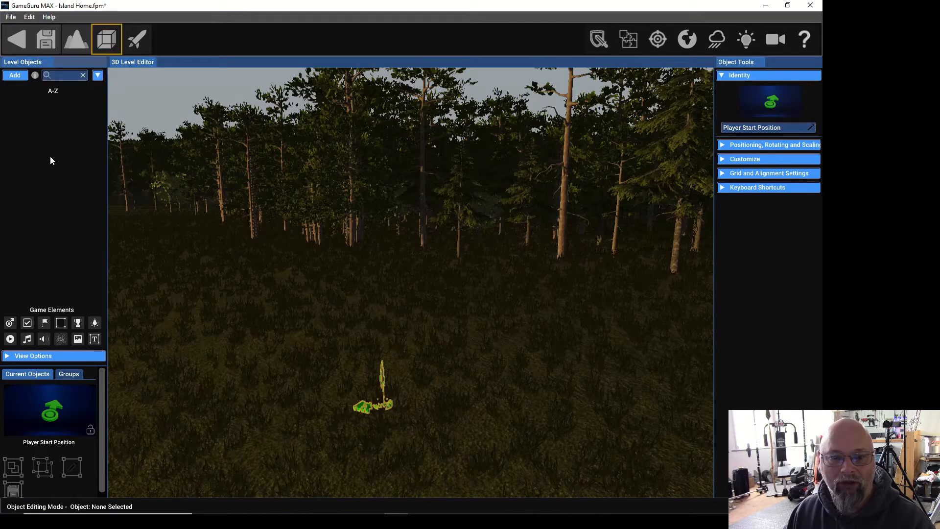
# - Switch to terrain sculpting mode and bring the lake and its wooded shoreline into view from above
pyautogui.click(75, 43)
pyautogui.scroll(1, 349, 286)
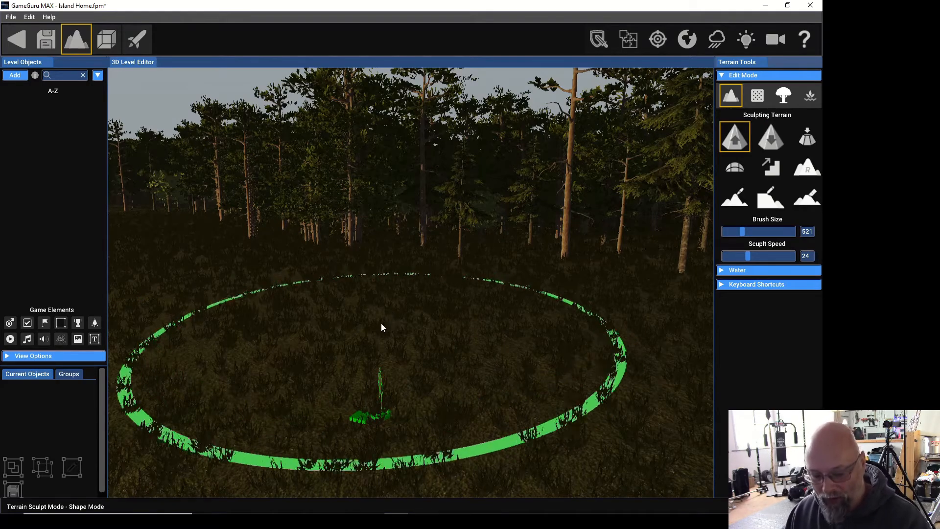
pyautogui.press('s')
pyautogui.press('s')
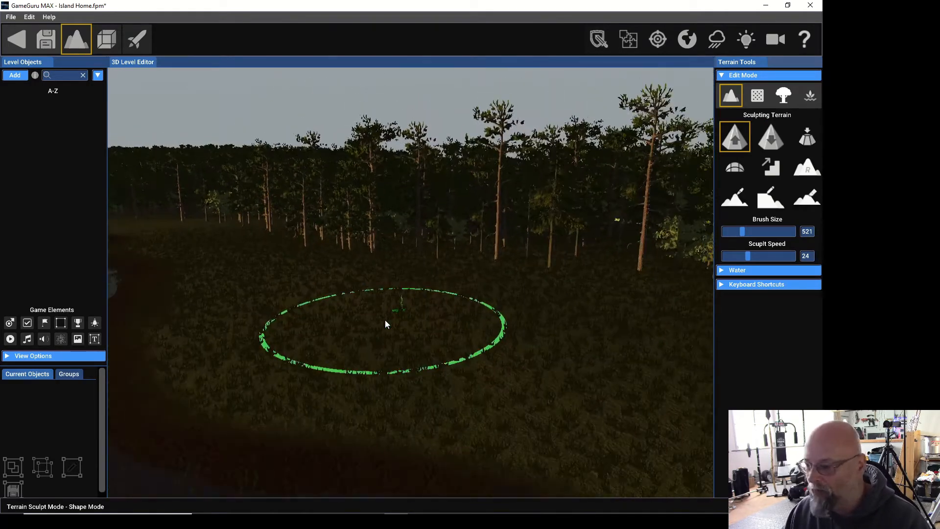
pyautogui.press('s')
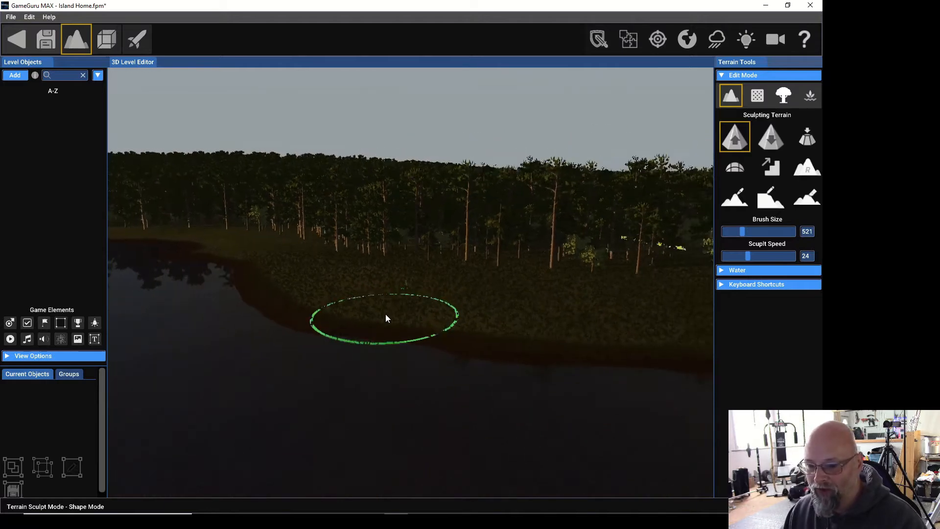
pyautogui.press('s')
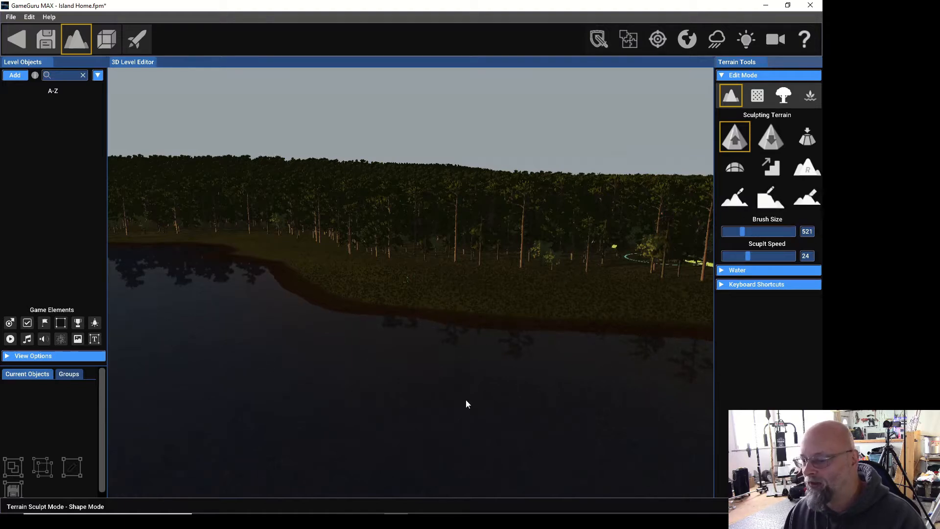
pyautogui.scroll(-3, 260, 324)
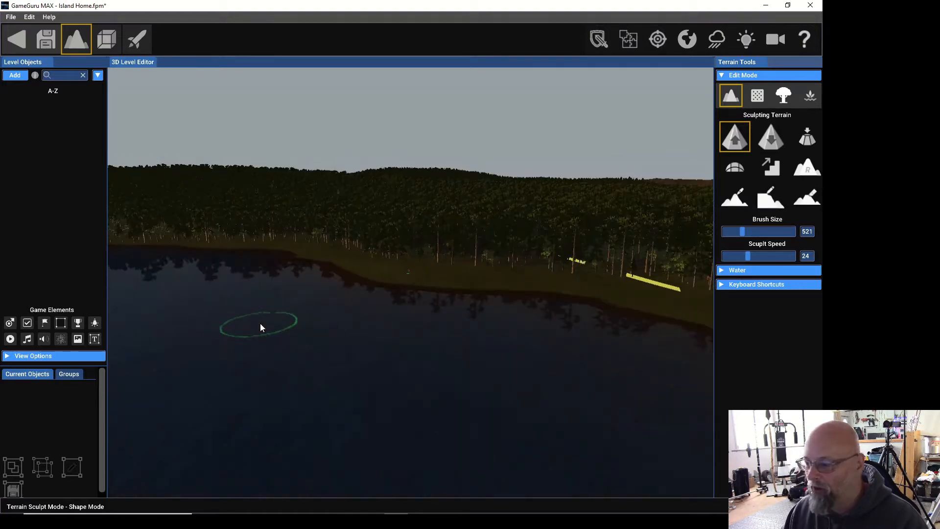
pyautogui.scroll(-1, 261, 323)
pyautogui.scroll(-3, 425, 329)
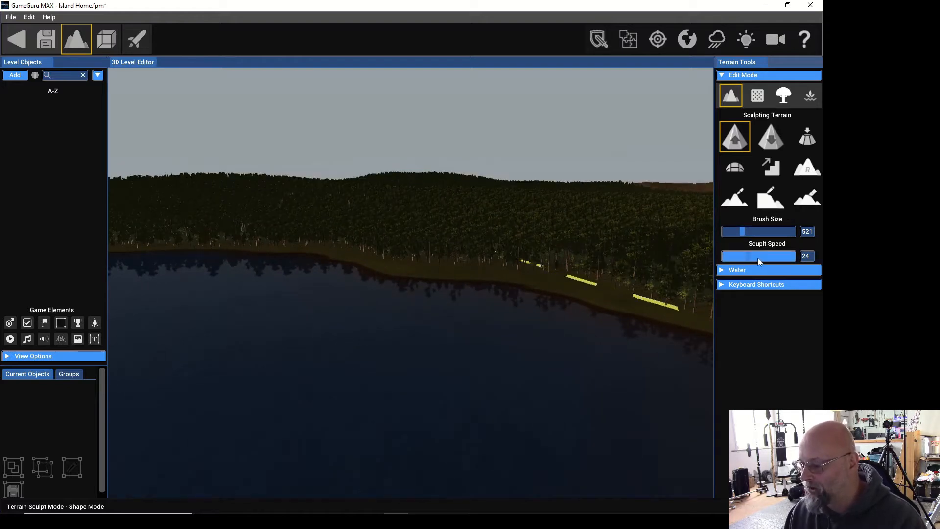
pyautogui.scroll(-3, 330, 341)
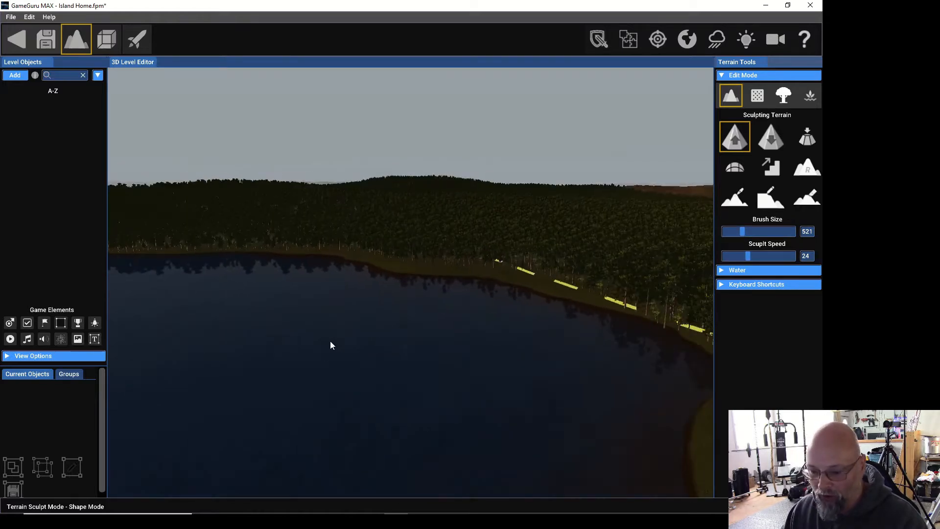
pyautogui.scroll(-3, 331, 341)
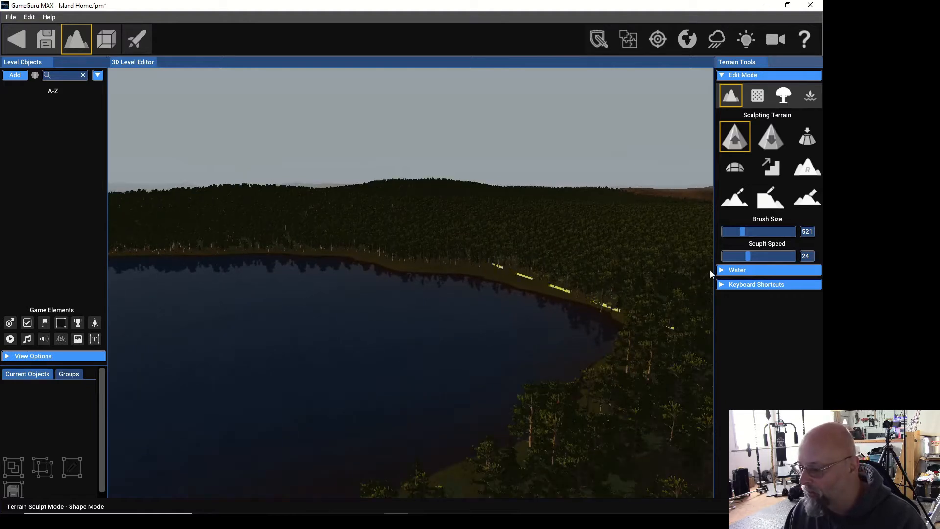
# - In the advanced water settings, set the water wind contribution to 4 and the water wave size to 93
pyautogui.click(723, 272)
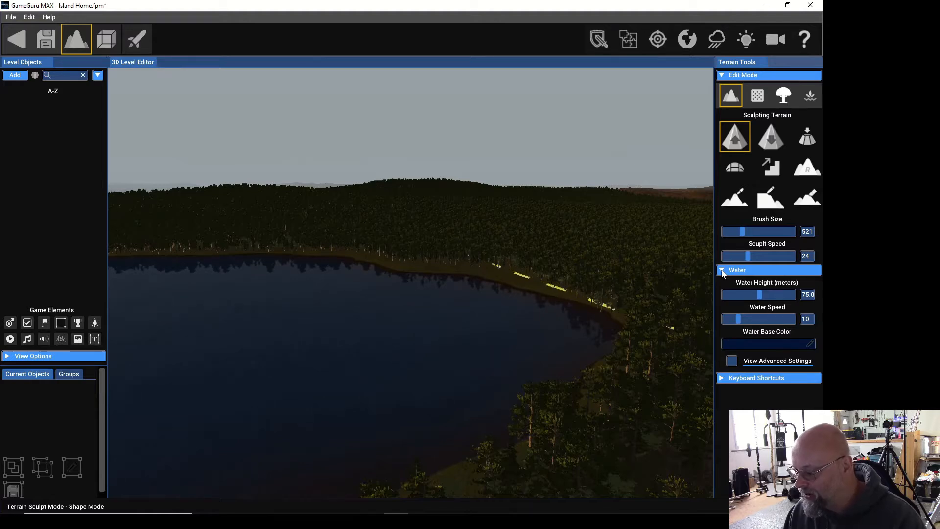
pyautogui.click(732, 361)
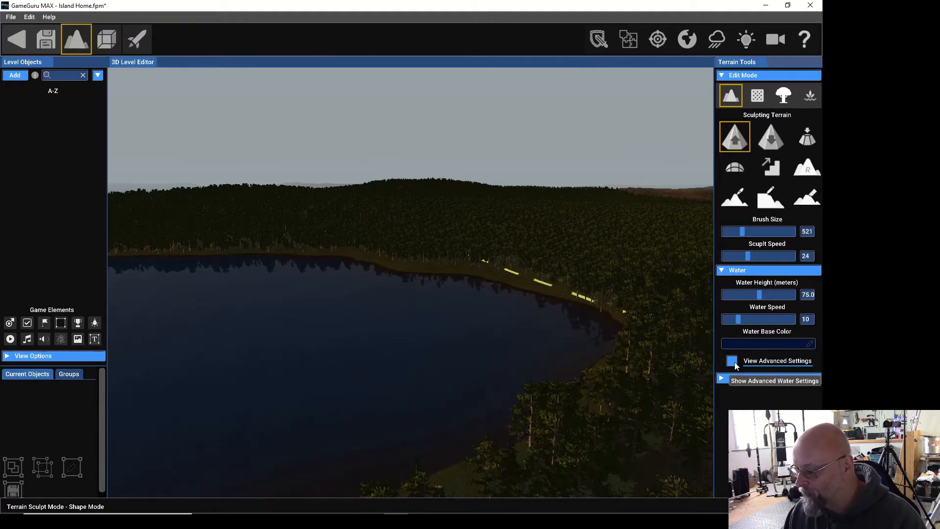
pyautogui.scroll(-3, 750, 368)
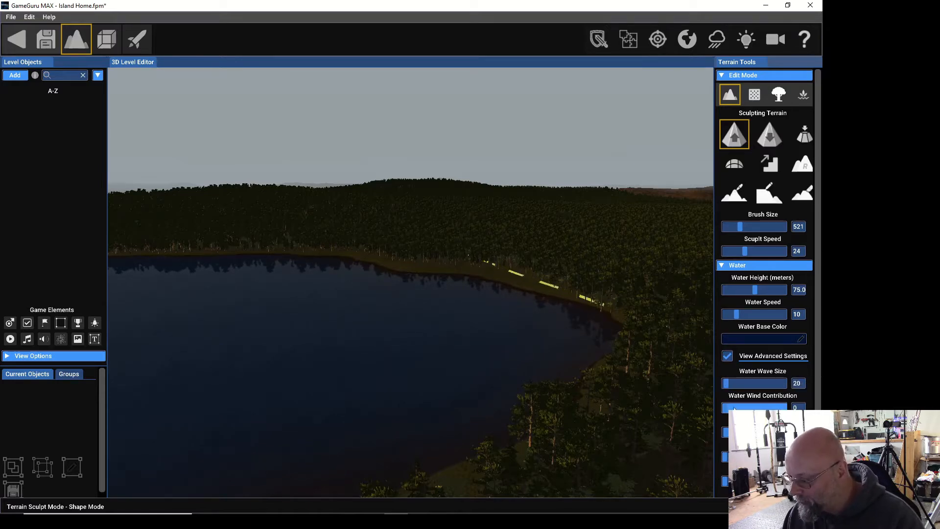
pyautogui.moveTo(726, 409); pyautogui.dragTo(727, 411)
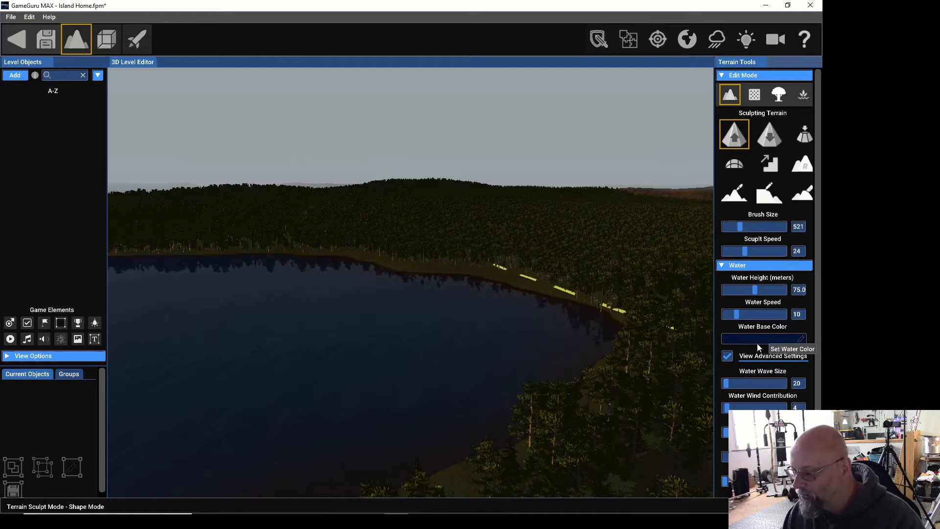
pyautogui.moveTo(730, 387); pyautogui.dragTo(732, 389)
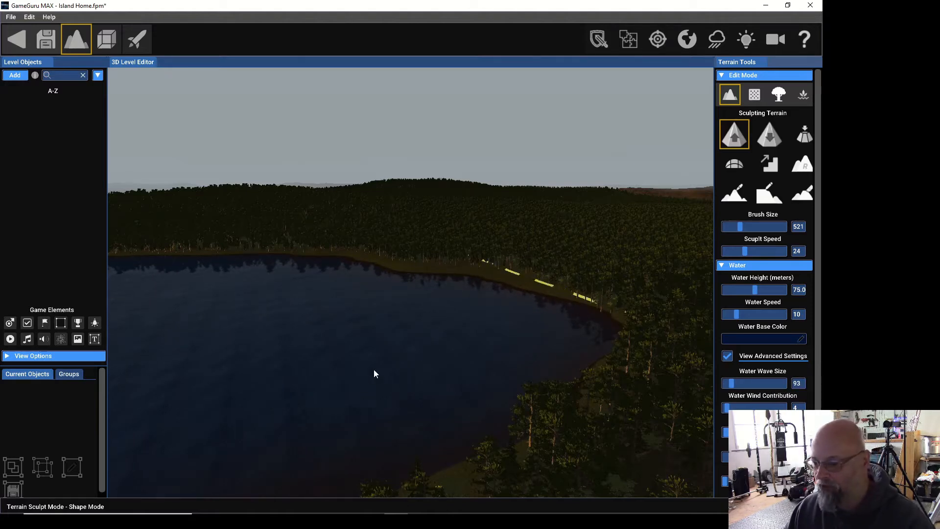
pyautogui.click(724, 266)
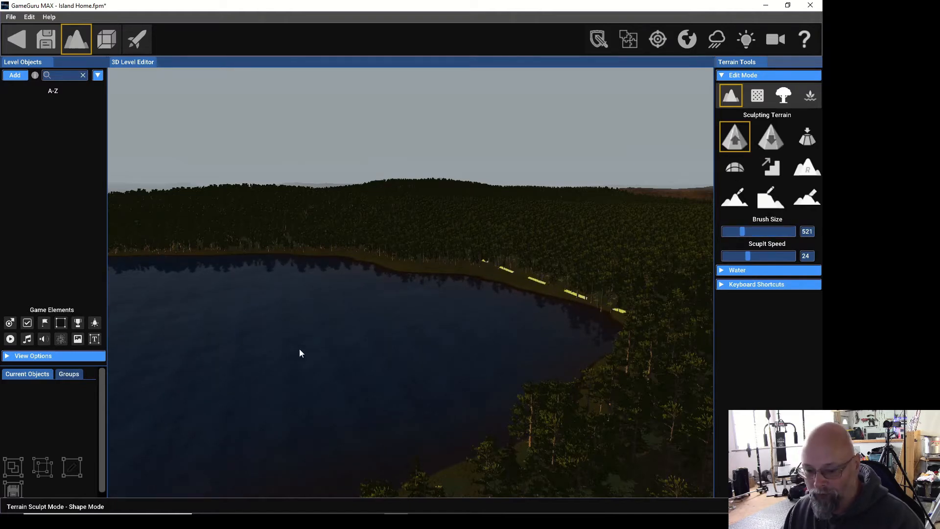
# - Raise a small island in the middle of the lake, using a brush size of about 2079 and a sculpt speed of 56
pyautogui.moveTo(745, 233); pyautogui.dragTo(763, 236)
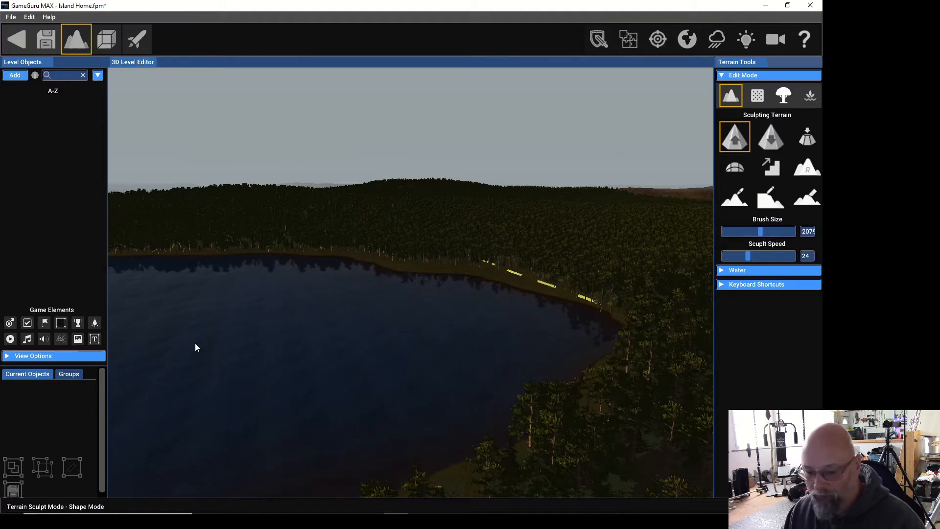
pyautogui.moveTo(228, 358)
pyautogui.mouseDown(button='right')
pyautogui.moveTo(127, 347)
pyautogui.moveTo(116, 357)
pyautogui.moveTo(111, 468)
pyautogui.mouseUp(button='right')
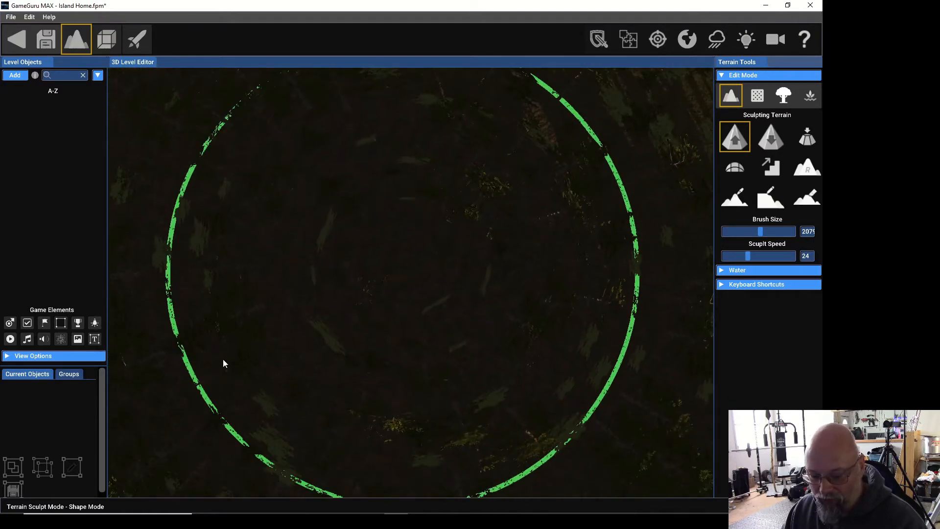
pyautogui.press('s')
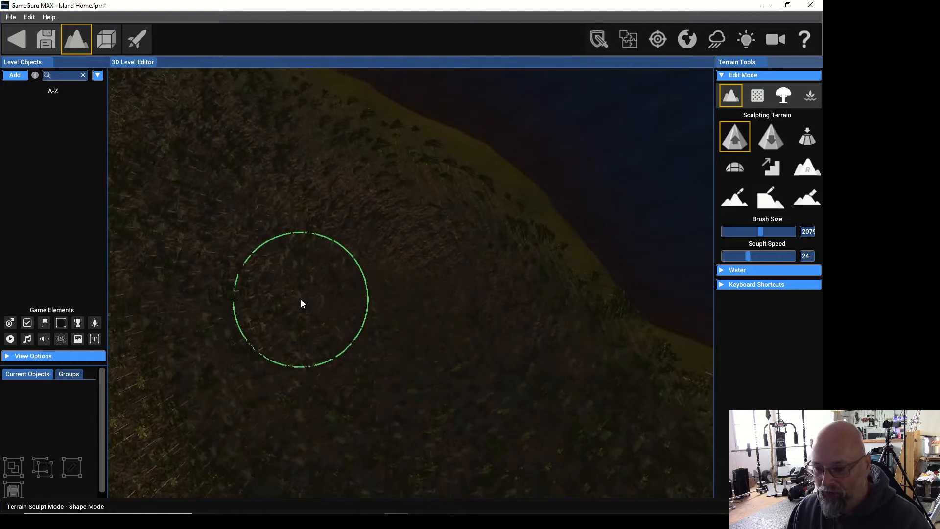
pyautogui.press('s')
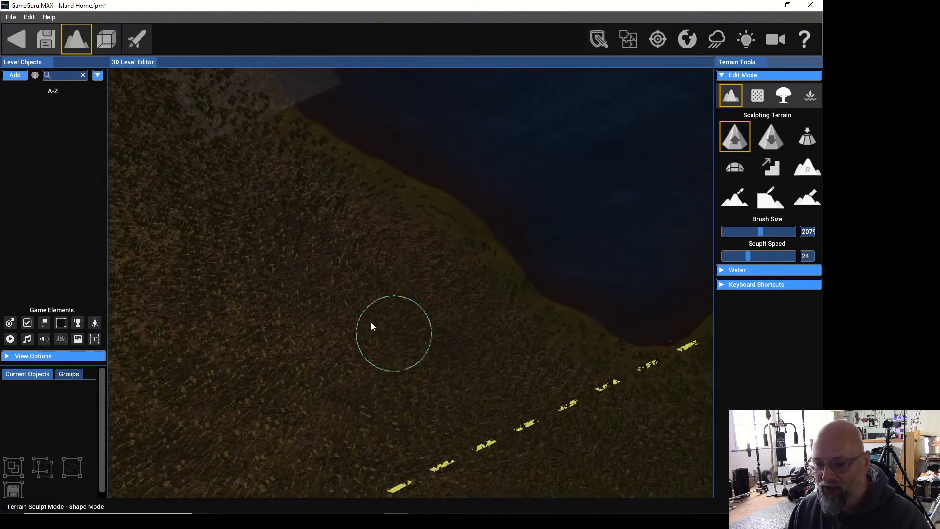
pyautogui.press('s')
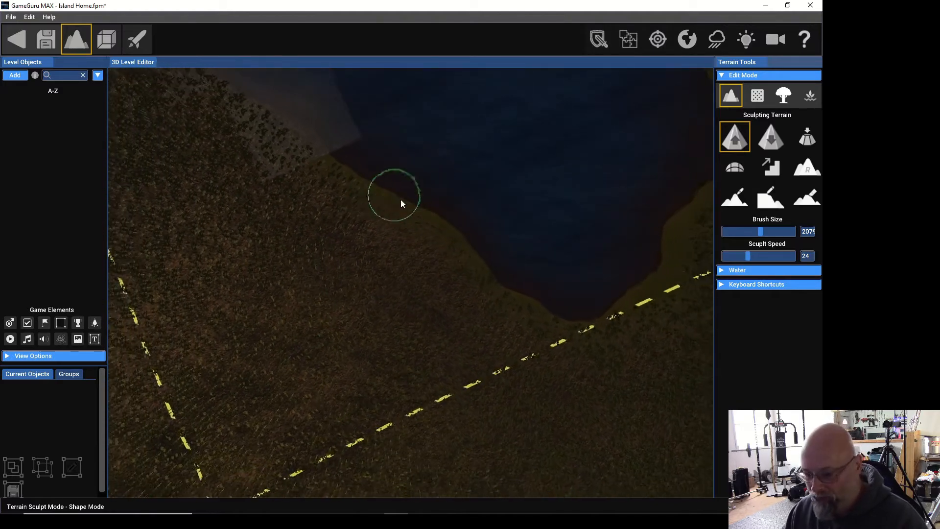
pyautogui.press('s')
pyautogui.press('s')
pyautogui.moveTo(387, 213)
pyautogui.mouseDown(button='right')
pyautogui.moveTo(413, 265)
pyautogui.moveTo(405, 296)
pyautogui.mouseUp(button='right')
pyautogui.press('s')
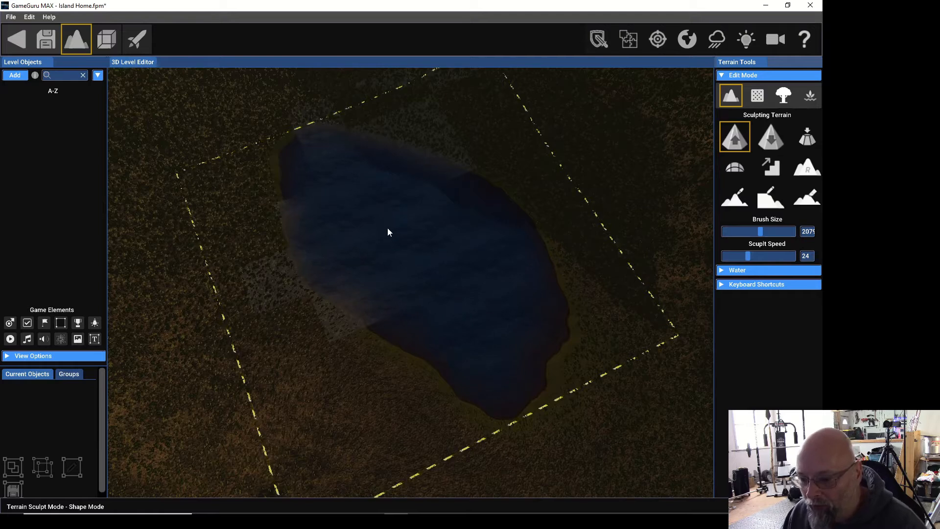
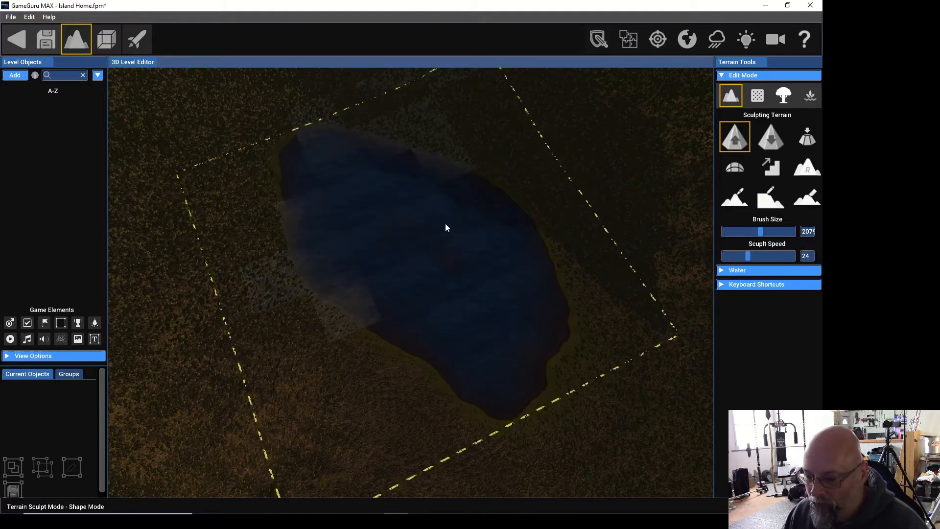
pyautogui.moveTo(746, 257); pyautogui.dragTo(761, 258)
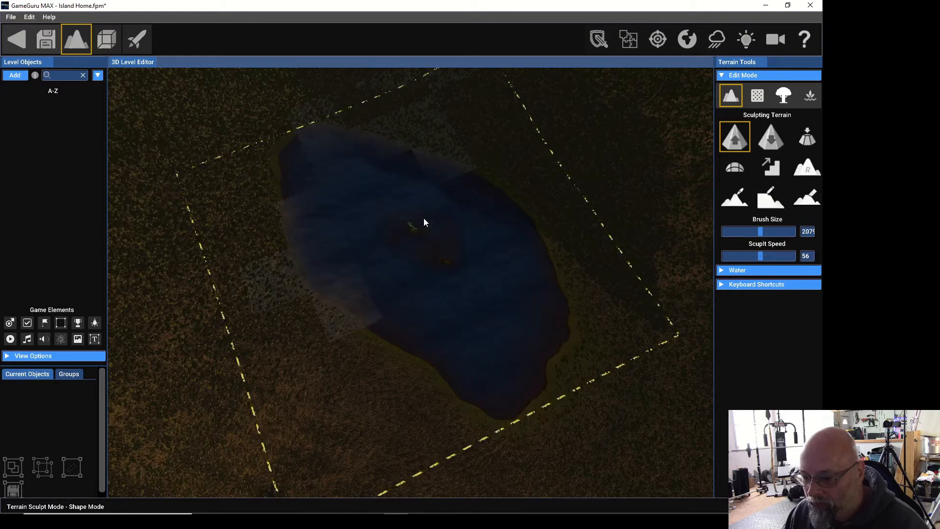
pyautogui.moveTo(413, 218)
pyautogui.mouseDown()
pyautogui.moveTo(400, 236)
pyautogui.moveTo(447, 252)
pyautogui.moveTo(434, 228)
pyautogui.moveTo(406, 246)
pyautogui.moveTo(414, 255)
pyautogui.moveTo(430, 247)
pyautogui.mouseUp()
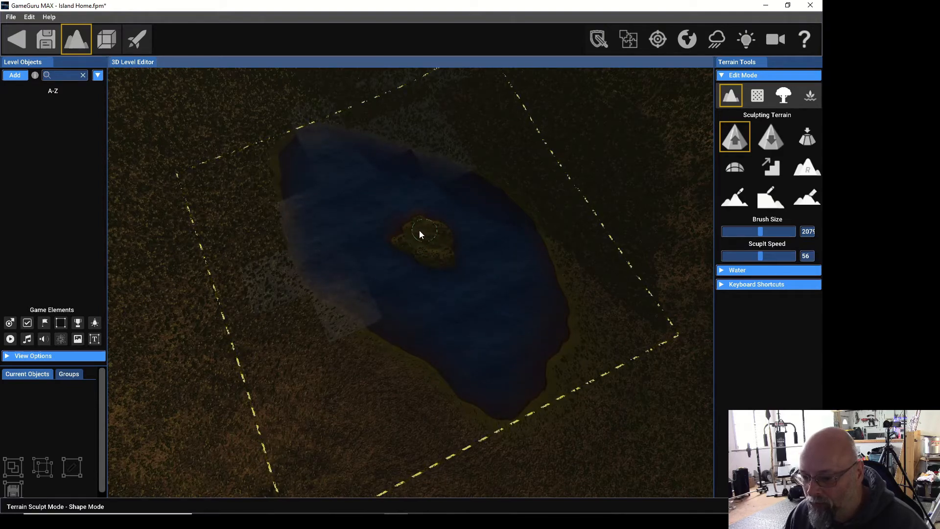
# - Widen the island in every direction with Raise Terrain and extend a narrow tail toward the lake's lower end
pyautogui.moveTo(405, 232)
pyautogui.mouseDown()
pyautogui.moveTo(395, 232)
pyautogui.moveTo(399, 217)
pyautogui.mouseUp()
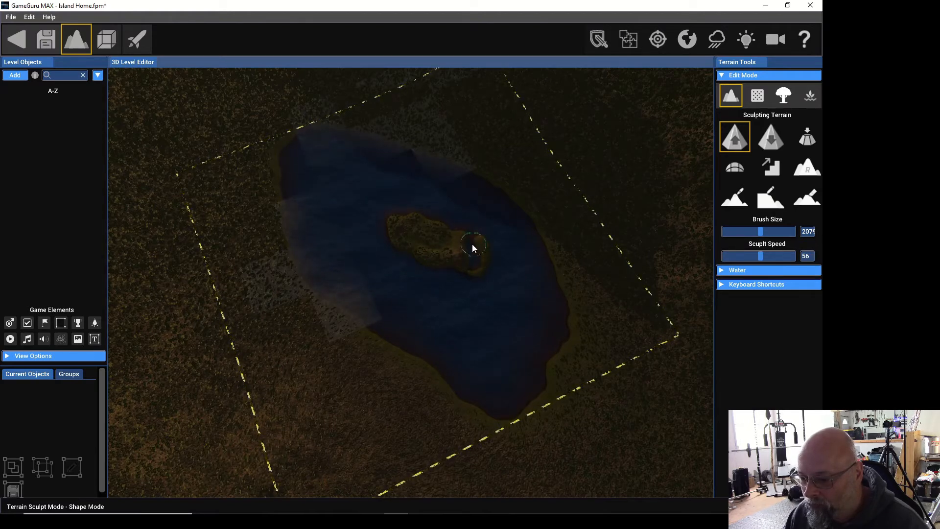
pyautogui.moveTo(466, 264)
pyautogui.mouseDown()
pyautogui.moveTo(466, 280)
pyautogui.moveTo(480, 275)
pyautogui.moveTo(457, 274)
pyautogui.moveTo(477, 254)
pyautogui.mouseUp()
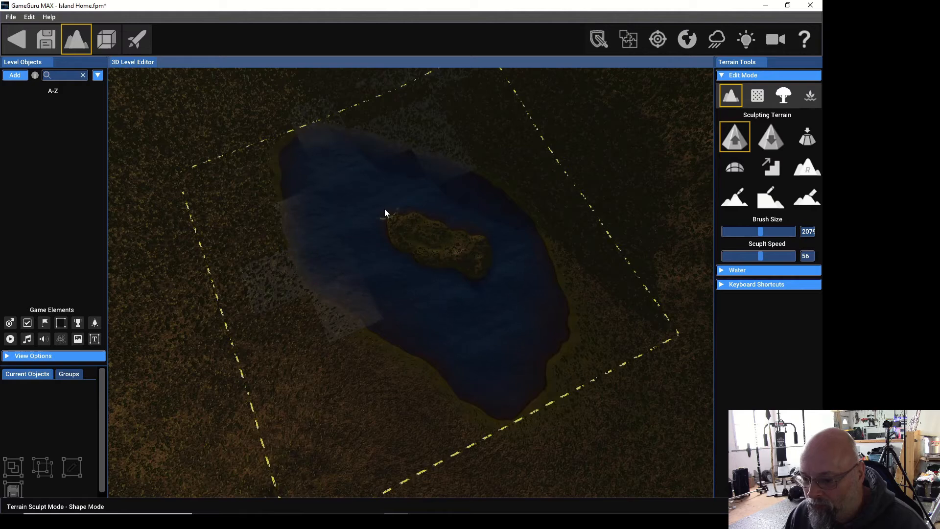
pyautogui.moveTo(397, 210); pyautogui.dragTo(425, 208)
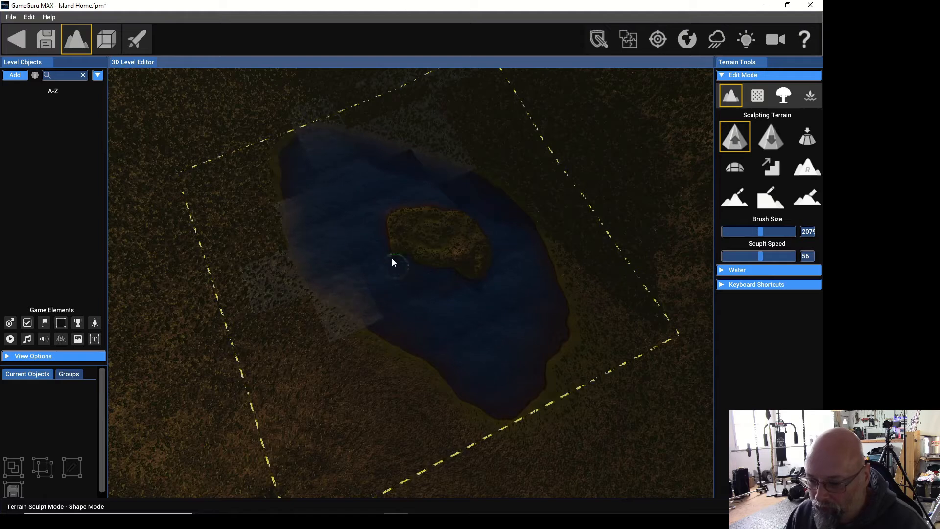
pyautogui.moveTo(446, 275); pyautogui.dragTo(402, 269)
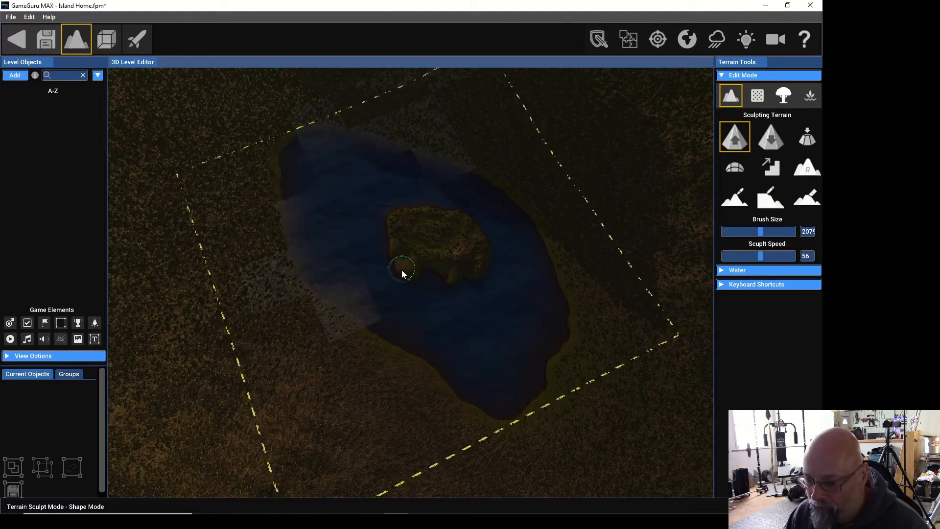
pyautogui.moveTo(454, 288); pyautogui.dragTo(464, 284)
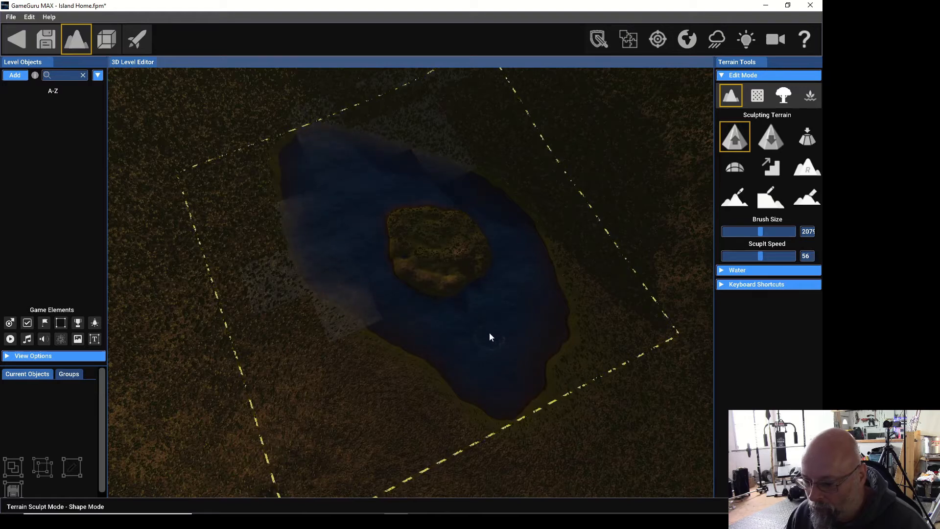
pyautogui.moveTo(482, 315); pyautogui.dragTo(468, 297)
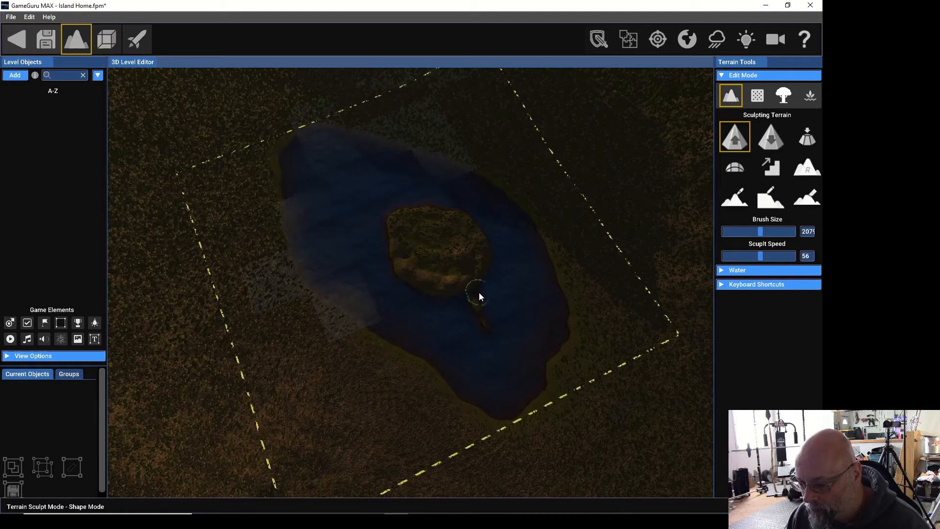
pyautogui.moveTo(482, 306); pyautogui.dragTo(488, 323)
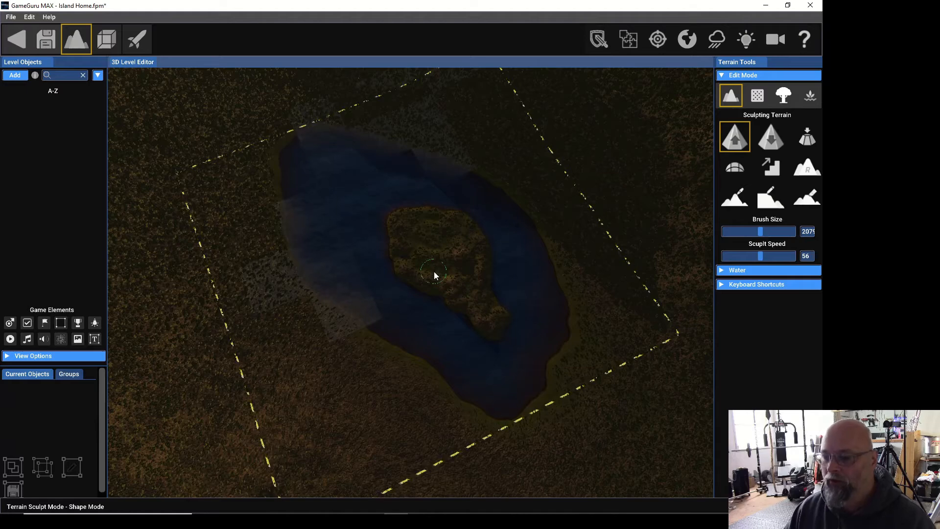
# - Examine the enlarged island's wooded surface and its shoreline up close
pyautogui.scroll(4, 394, 278)
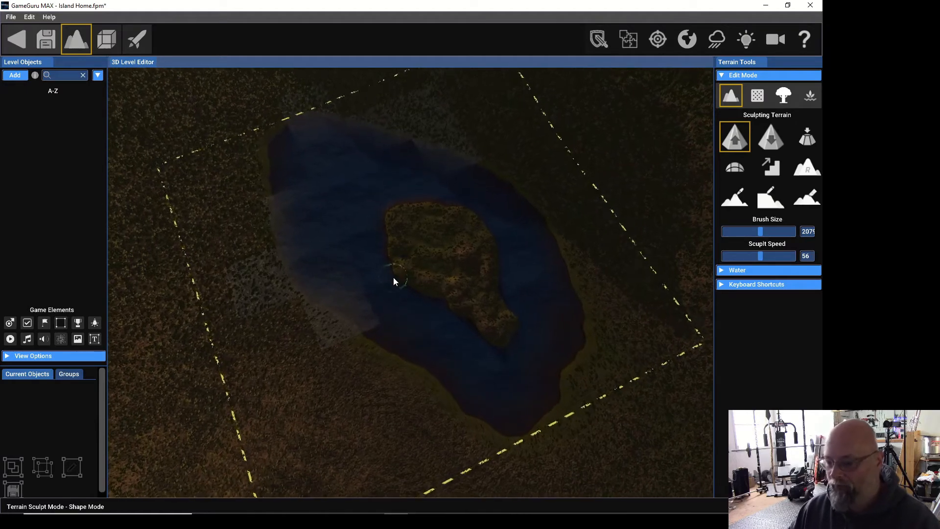
pyautogui.scroll(4, 394, 280)
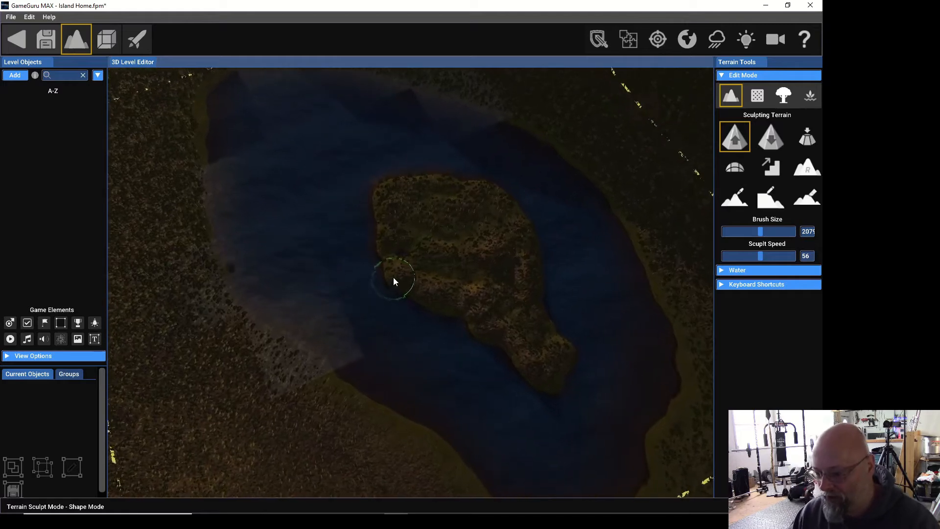
pyautogui.scroll(3, 402, 327)
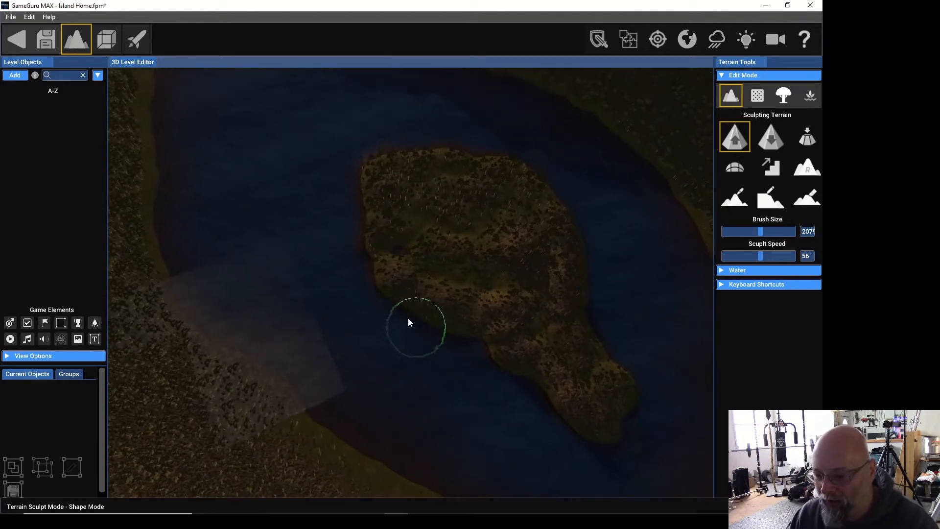
pyautogui.scroll(2, 412, 322)
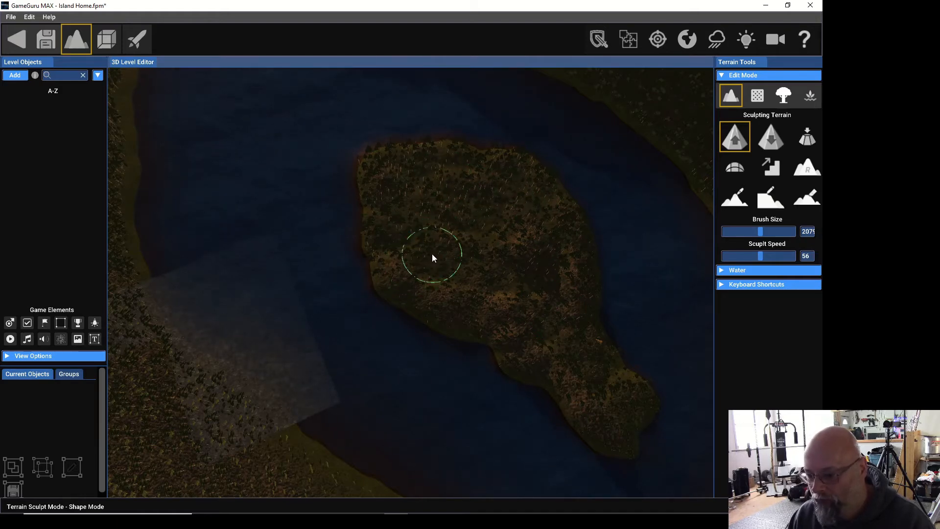
pyautogui.scroll(3, 431, 287)
pyautogui.scroll(5, 430, 294)
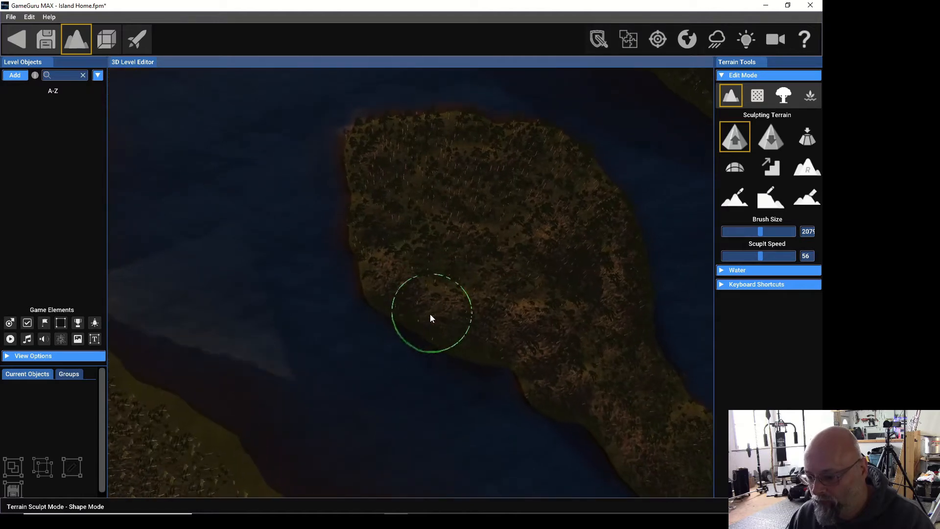
pyautogui.scroll(3, 410, 332)
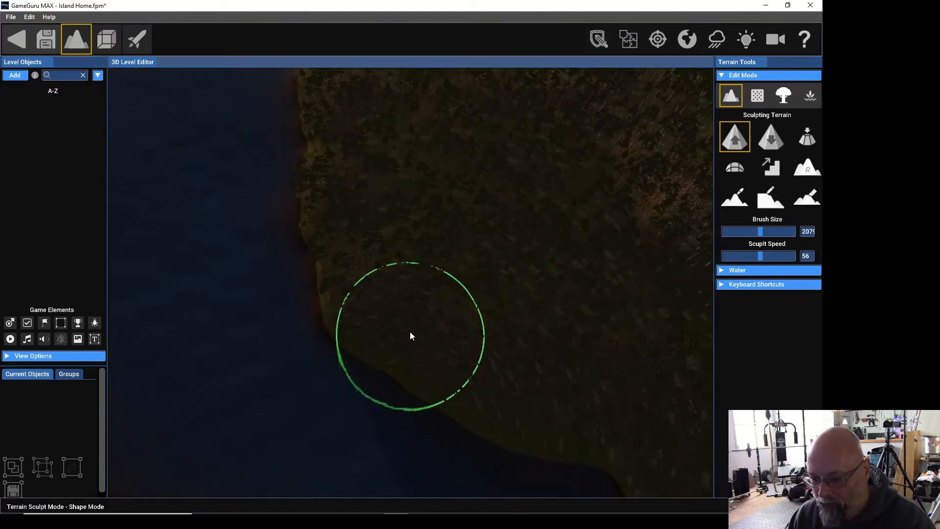
pyautogui.moveTo(410, 332)
pyautogui.mouseDown(button='right')
pyautogui.moveTo(412, 235)
pyautogui.moveTo(411, 318)
pyautogui.moveTo(407, 275)
pyautogui.moveTo(368, 289)
pyautogui.moveTo(371, 313)
pyautogui.moveTo(374, 267)
pyautogui.moveTo(416, 313)
pyautogui.mouseUp(button='right')
pyautogui.scroll(5, 411, 318)
pyautogui.scroll(3, 414, 315)
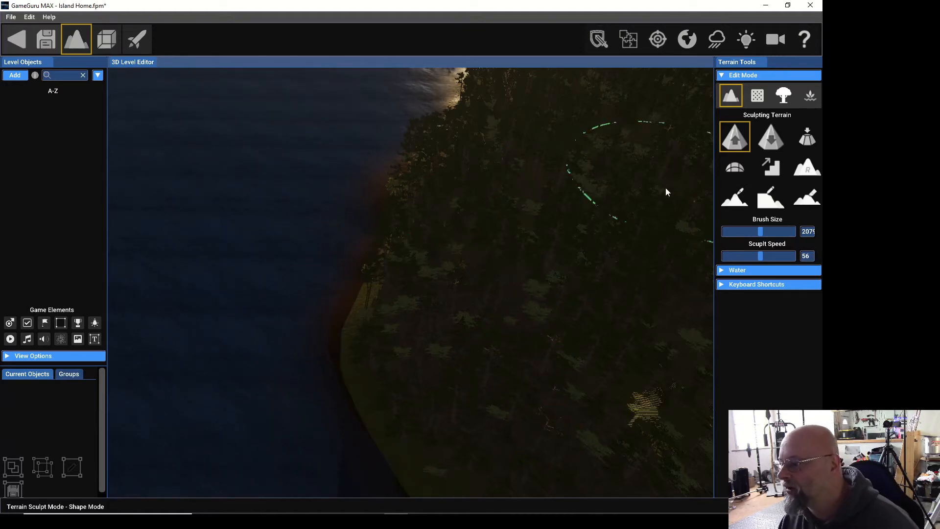
# - Extend and flatten the island's upper-left shore with the Level sculpting mode
pyautogui.click(807, 141)
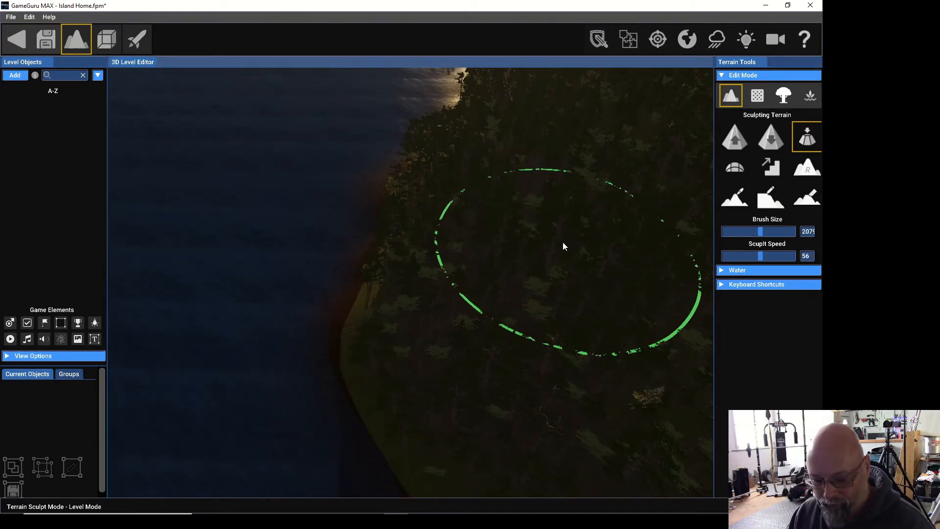
pyautogui.scroll(-5, 563, 242)
pyautogui.scroll(-8, 559, 246)
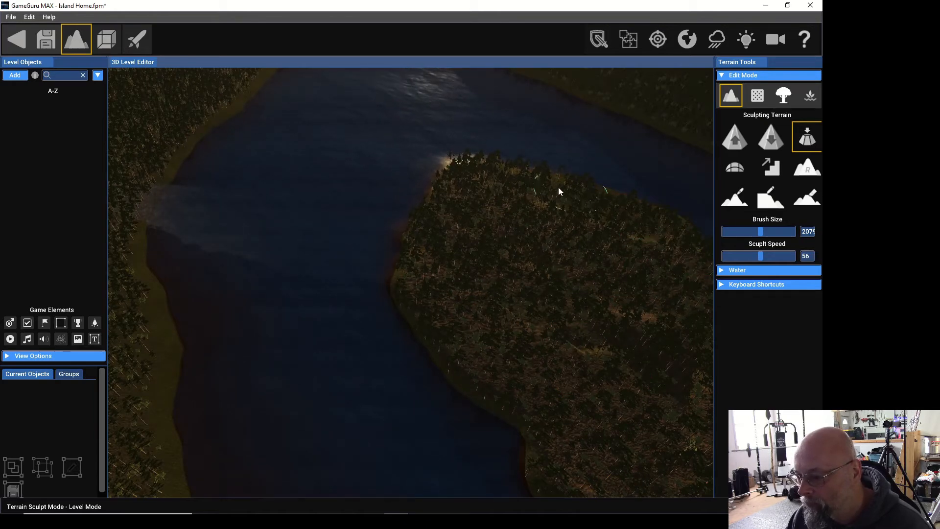
pyautogui.moveTo(439, 198)
pyautogui.mouseDown()
pyautogui.moveTo(407, 244)
pyautogui.moveTo(403, 275)
pyautogui.moveTo(431, 197)
pyautogui.mouseUp()
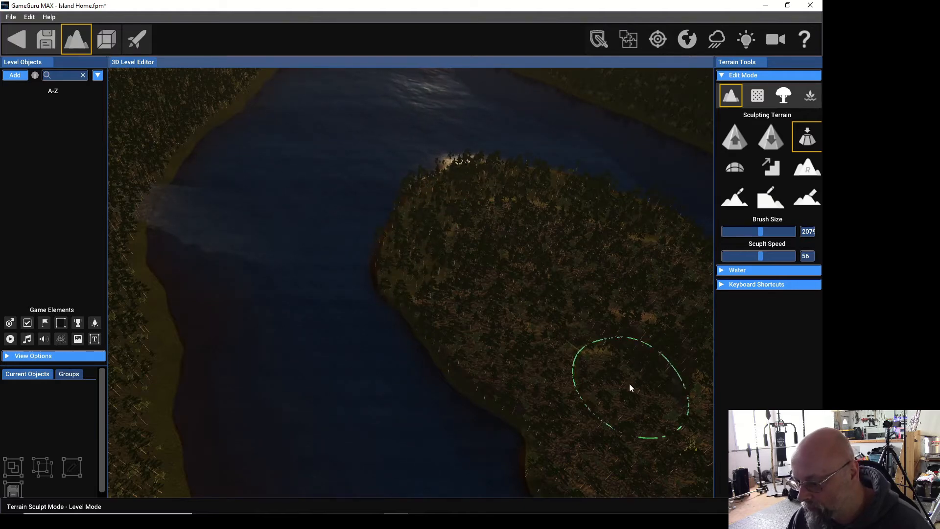
# - Shape a low mound inside the island by alternating the Raise Terrain, Level and Blend sculpting modes
pyautogui.press('s')
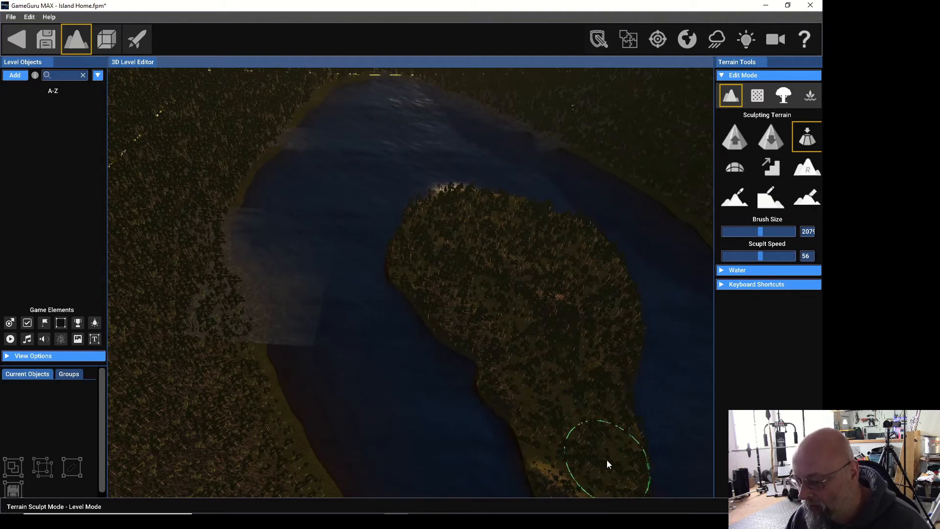
pyautogui.click(738, 141)
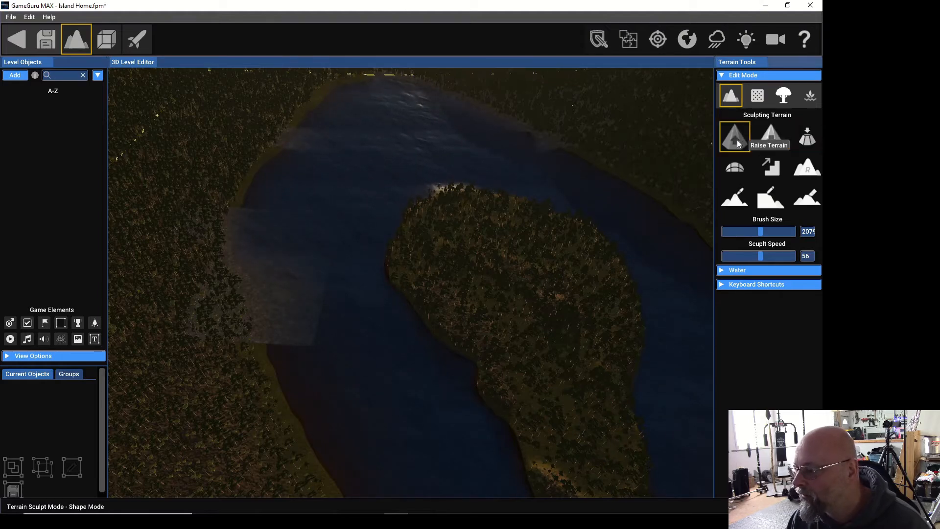
pyautogui.click(733, 169)
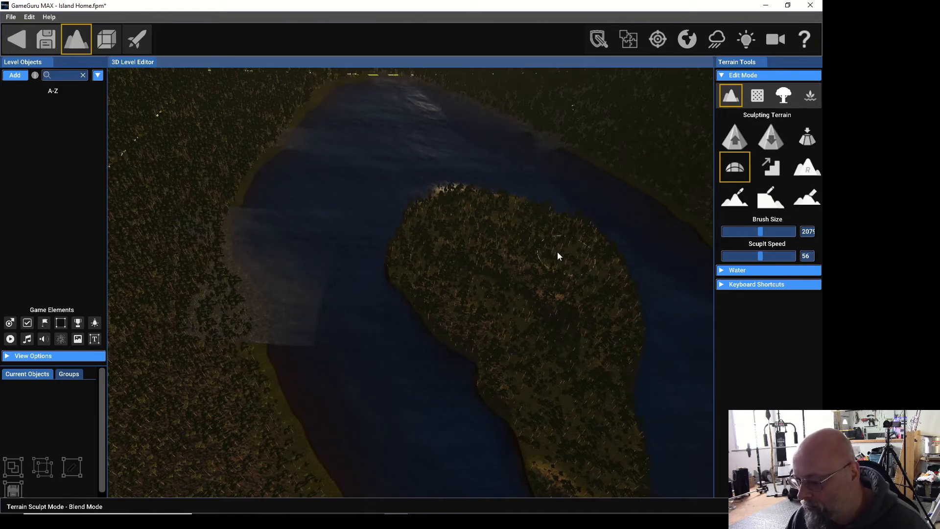
pyautogui.click(737, 139)
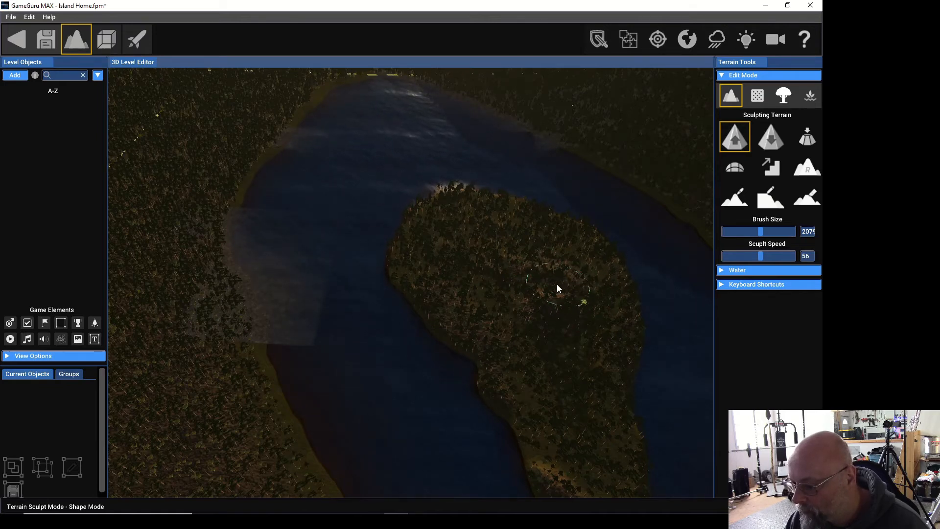
pyautogui.click(803, 141)
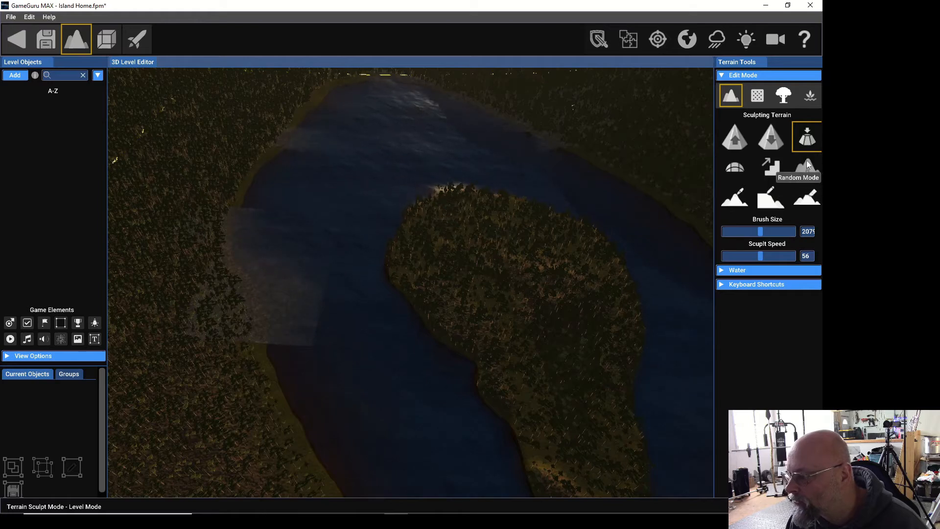
pyautogui.click(733, 170)
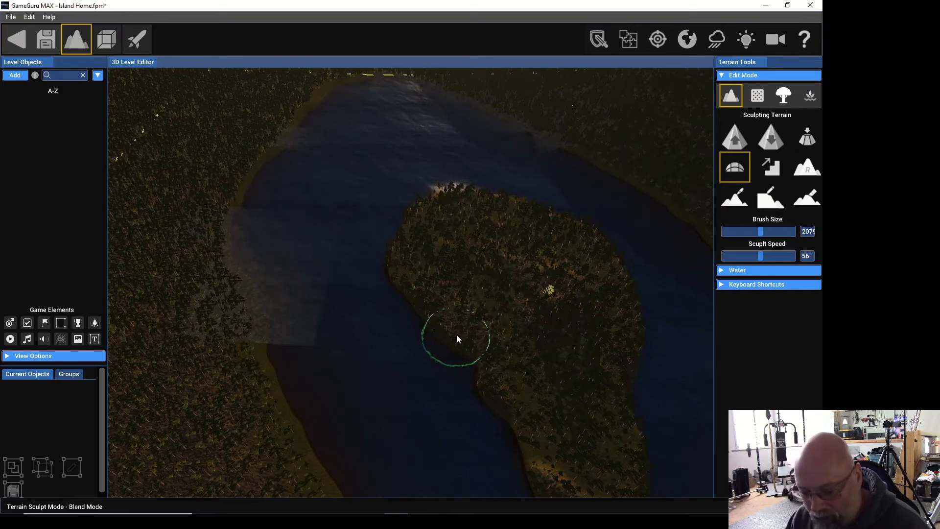
# - Examine the sculpted island at treetop height and from a low angle across the lake
pyautogui.scroll(2, 477, 336)
pyautogui.press('w')
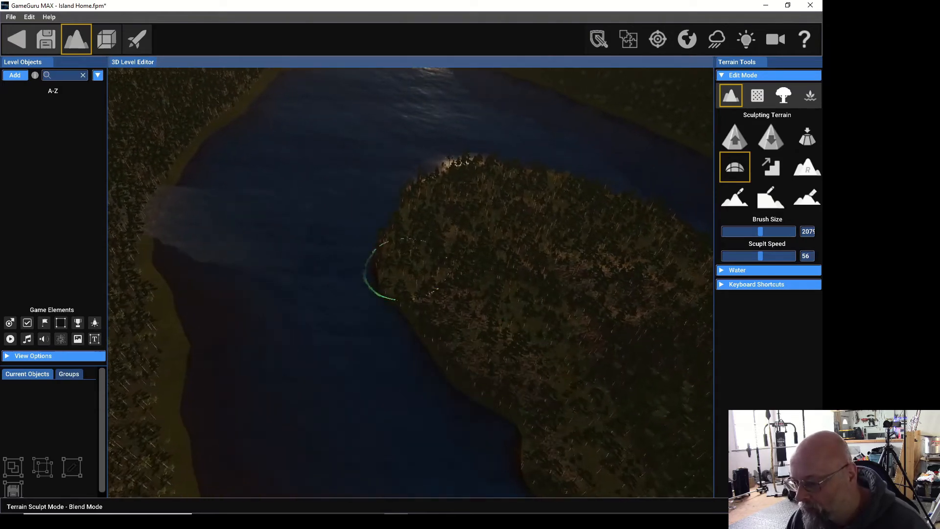
pyautogui.moveTo(510, 358); pyautogui.dragTo(517, 347, button='right')
pyautogui.press('w')
pyautogui.moveTo(407, 271)
pyautogui.mouseDown(button='right')
pyautogui.moveTo(409, 316)
pyautogui.moveTo(422, 270)
pyautogui.moveTo(409, 265)
pyautogui.moveTo(404, 246)
pyautogui.mouseUp(button='right')
pyautogui.press('w')
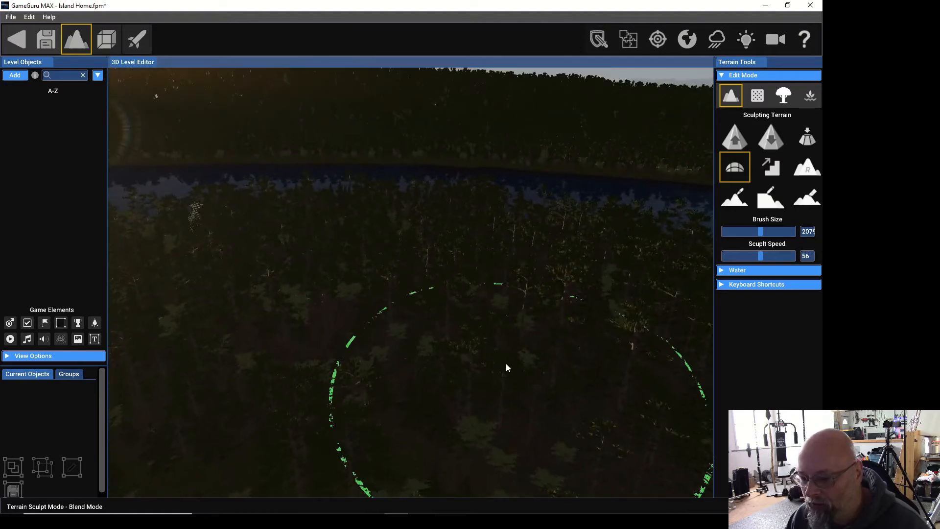
pyautogui.press('w')
pyautogui.moveTo(503, 356)
pyautogui.mouseDown(button='right')
pyautogui.moveTo(505, 367)
pyautogui.moveTo(494, 343)
pyautogui.moveTo(519, 368)
pyautogui.moveTo(502, 352)
pyautogui.mouseUp(button='right')
pyautogui.press('s')
pyautogui.press('s')
pyautogui.press('s')
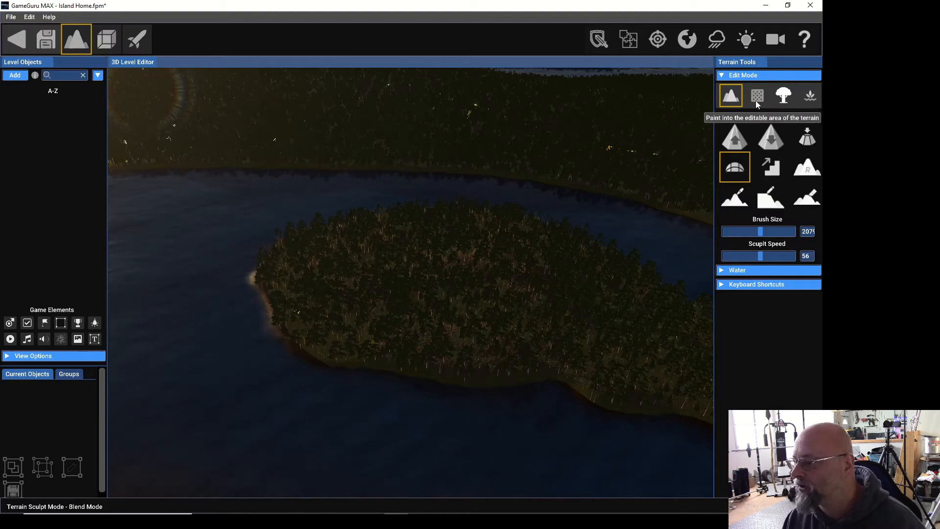
# - Erase the trees covering the mound in the middle of the island, using a tree brush size of about 2079
pyautogui.click(784, 97)
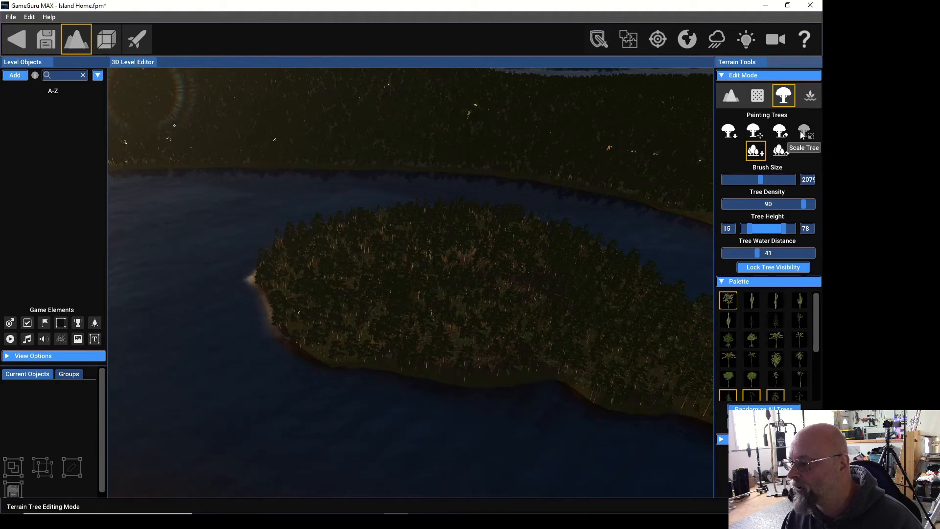
pyautogui.click(783, 151)
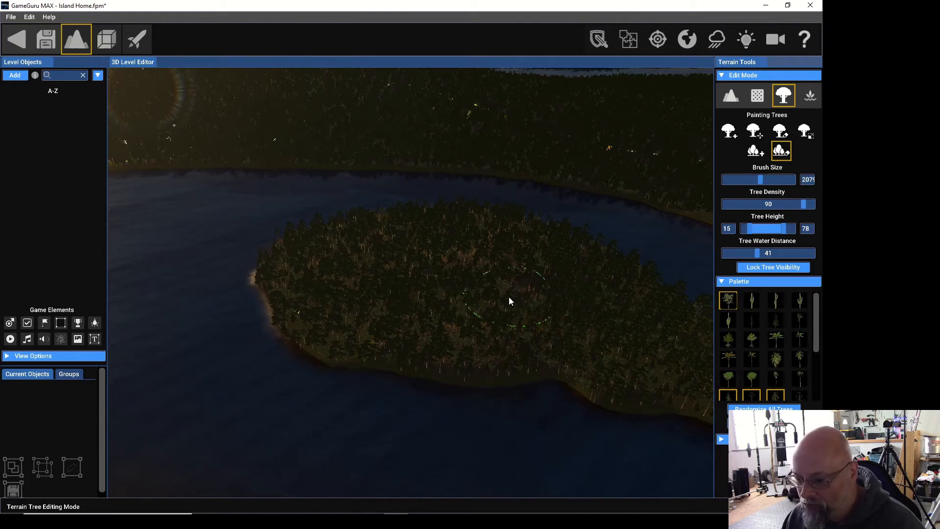
pyautogui.moveTo(508, 256)
pyautogui.mouseDown()
pyautogui.moveTo(535, 266)
pyautogui.moveTo(490, 273)
pyautogui.moveTo(567, 288)
pyautogui.mouseUp()
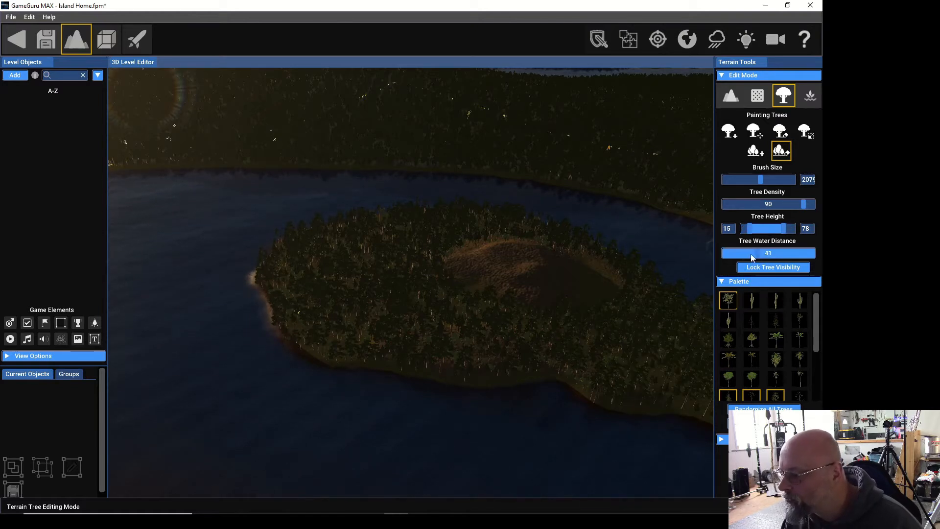
# - Erase trees along the island's shores, beside the mound and at the far tip, using a tree brush size of 799
pyautogui.moveTo(760, 180); pyautogui.dragTo(739, 180)
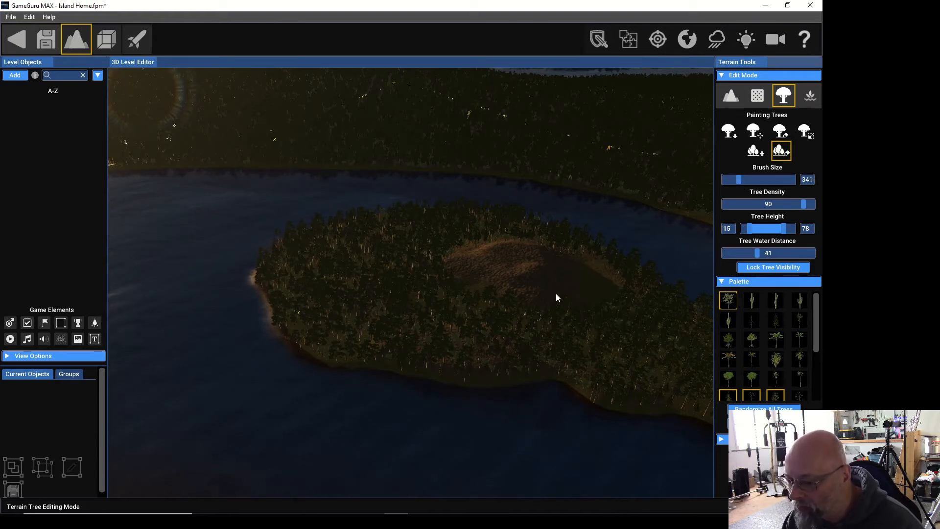
pyautogui.moveTo(736, 184); pyautogui.dragTo(747, 180)
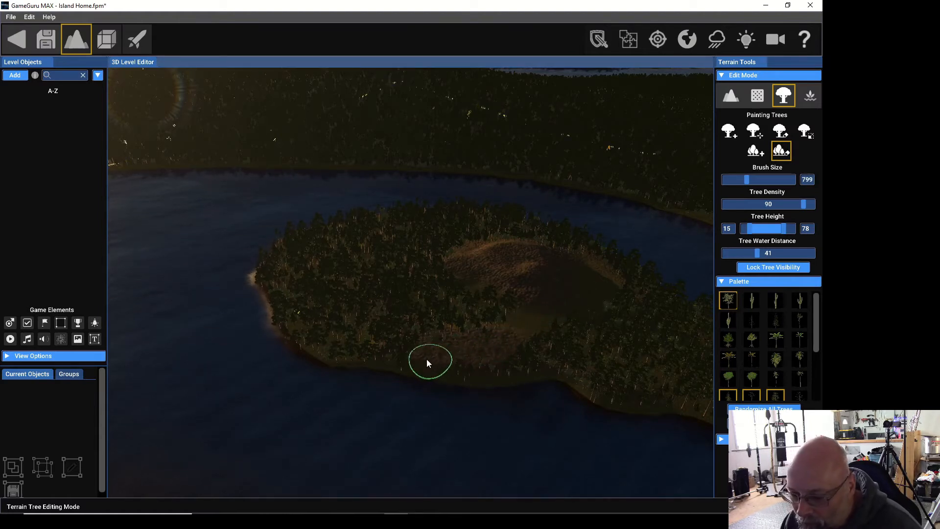
pyautogui.moveTo(305, 333)
pyautogui.mouseDown()
pyautogui.moveTo(318, 325)
pyautogui.moveTo(346, 348)
pyautogui.moveTo(348, 328)
pyautogui.mouseUp()
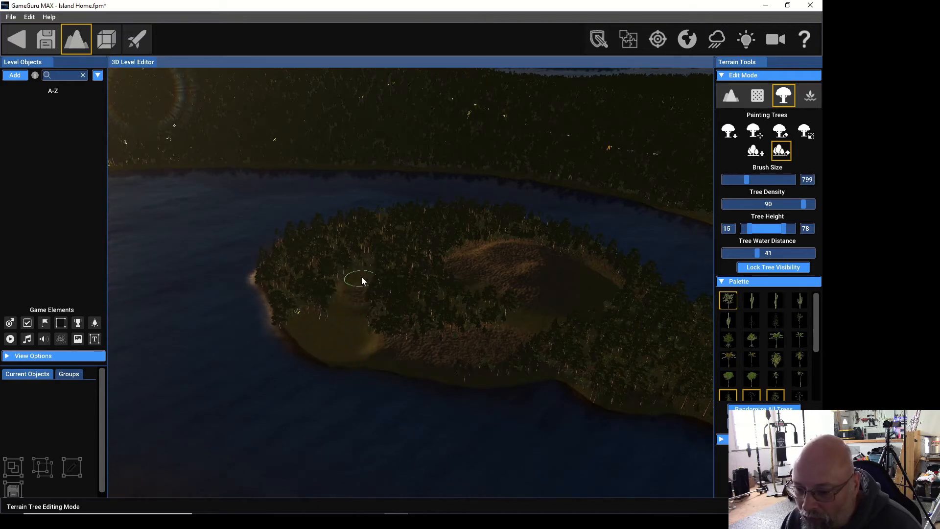
pyautogui.moveTo(386, 227)
pyautogui.mouseDown()
pyautogui.moveTo(388, 216)
pyautogui.moveTo(359, 224)
pyautogui.mouseUp()
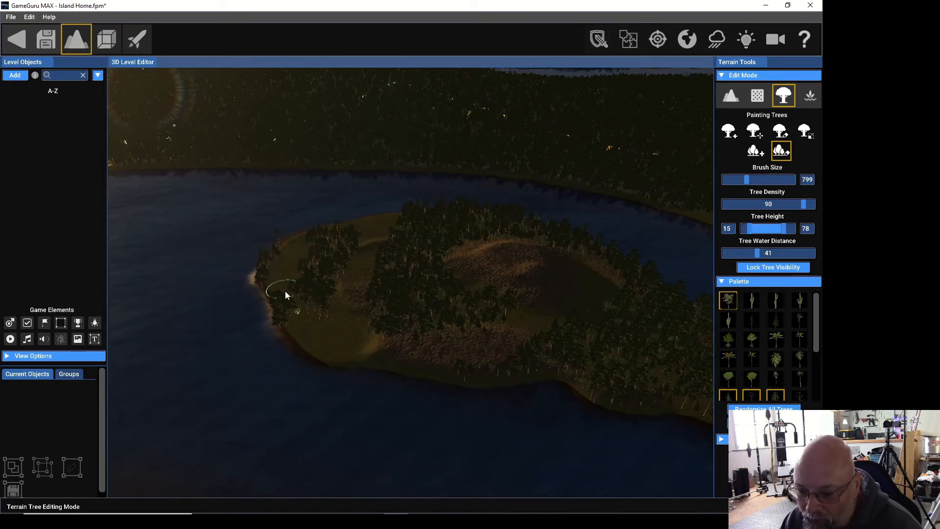
pyautogui.moveTo(298, 284); pyautogui.dragTo(310, 314)
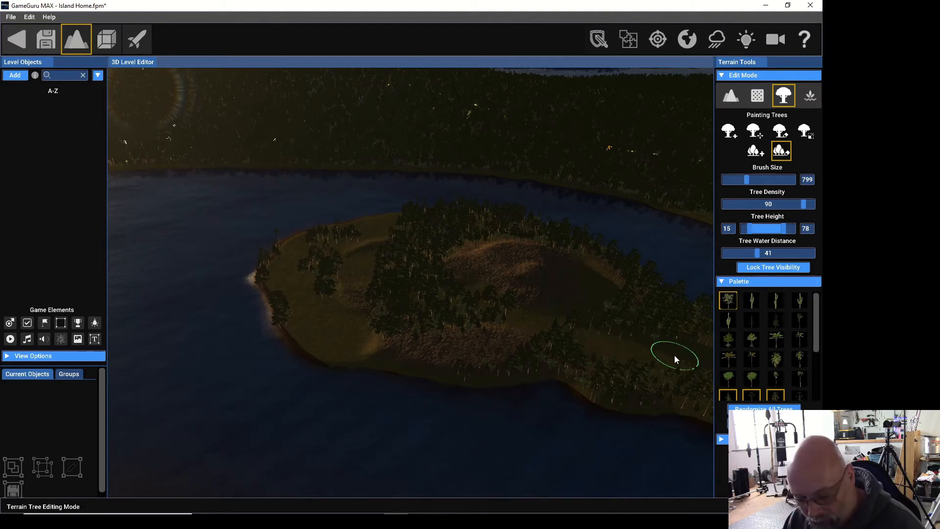
pyautogui.moveTo(671, 338)
pyautogui.mouseDown(button='right')
pyautogui.moveTo(695, 334)
pyautogui.moveTo(740, 360)
pyautogui.moveTo(742, 294)
pyautogui.moveTo(739, 367)
pyautogui.moveTo(672, 337)
pyautogui.mouseUp(button='right')
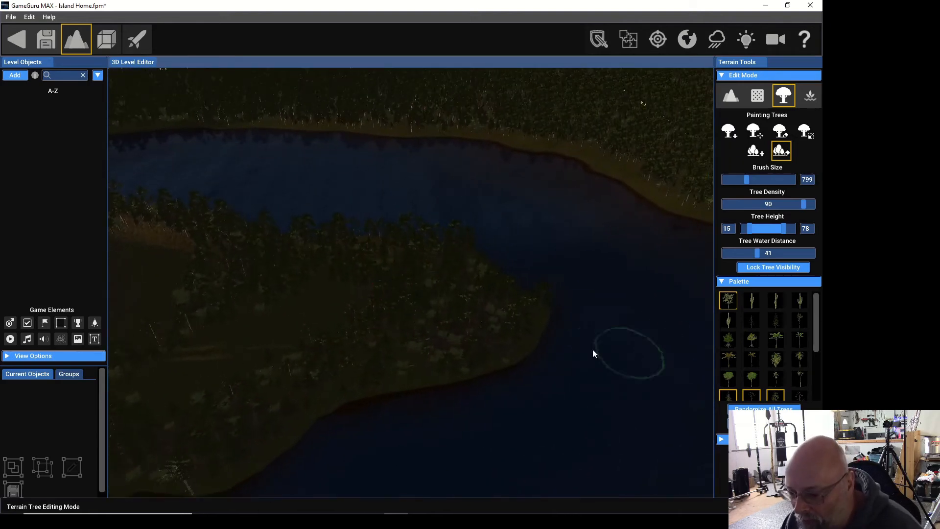
pyautogui.moveTo(481, 334)
pyautogui.mouseDown()
pyautogui.moveTo(522, 312)
pyautogui.moveTo(445, 328)
pyautogui.mouseUp()
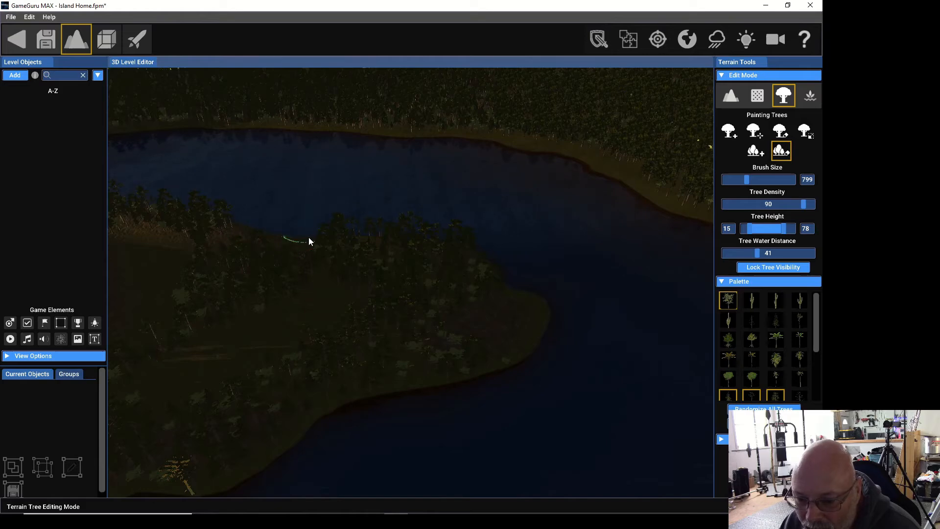
# - Examine the thinned-out island and the surrounding lake from low over the ground and from overhead
pyautogui.moveTo(269, 263); pyautogui.dragTo(152, 264, button='right')
pyautogui.moveTo(406, 268); pyautogui.dragTo(407, 249, button='right')
pyautogui.press('w')
pyautogui.press('w')
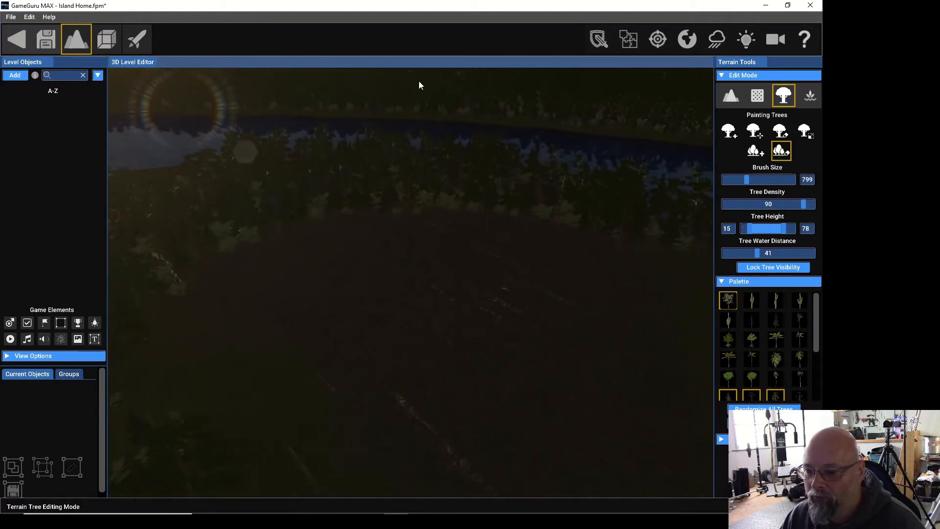
pyautogui.moveTo(431, 125); pyautogui.dragTo(430, 79, button='right')
pyautogui.press('w')
pyautogui.press('w')
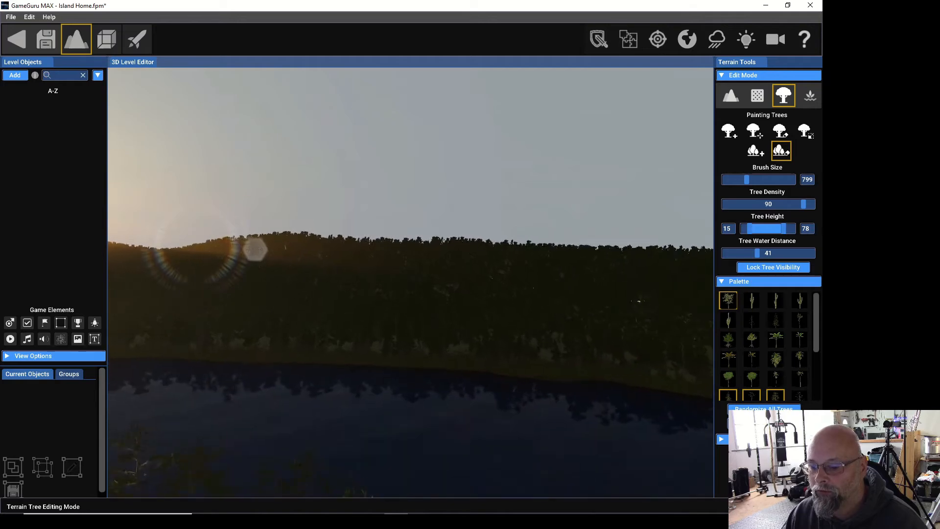
pyautogui.moveTo(411, 196)
pyautogui.mouseDown(button='right')
pyautogui.moveTo(416, 281)
pyautogui.moveTo(406, 202)
pyautogui.moveTo(407, 277)
pyautogui.mouseUp(button='right')
pyautogui.press('s')
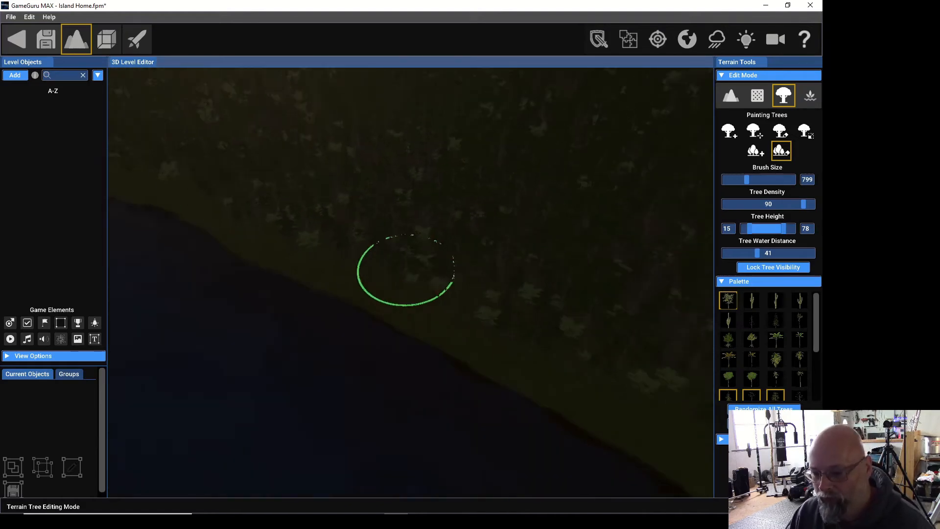
pyautogui.press('s')
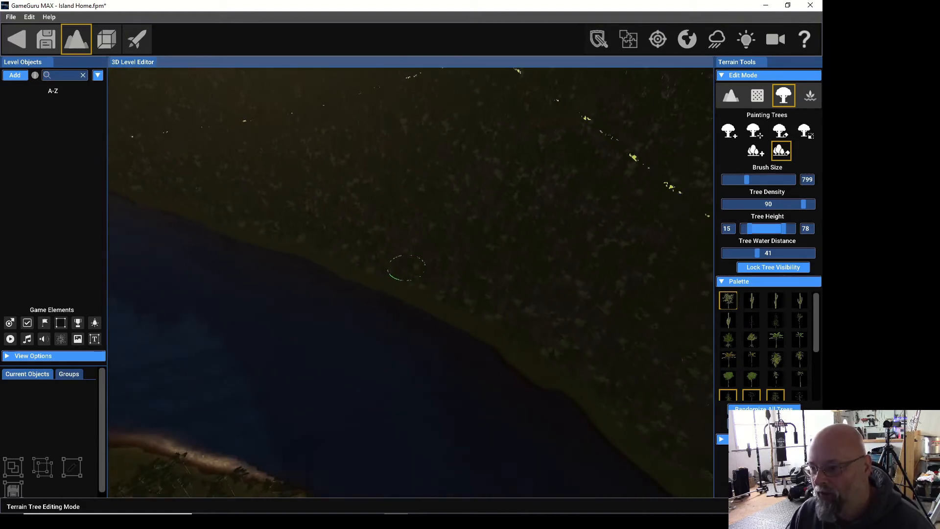
pyautogui.press('s')
pyautogui.moveTo(407, 268); pyautogui.dragTo(407, 268, button='right')
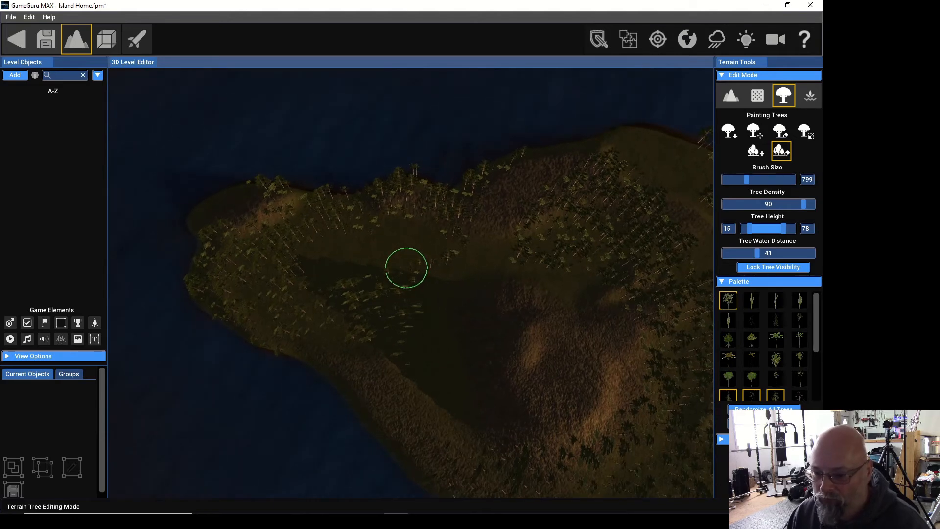
pyautogui.moveTo(407, 267); pyautogui.dragTo(407, 268, button='right')
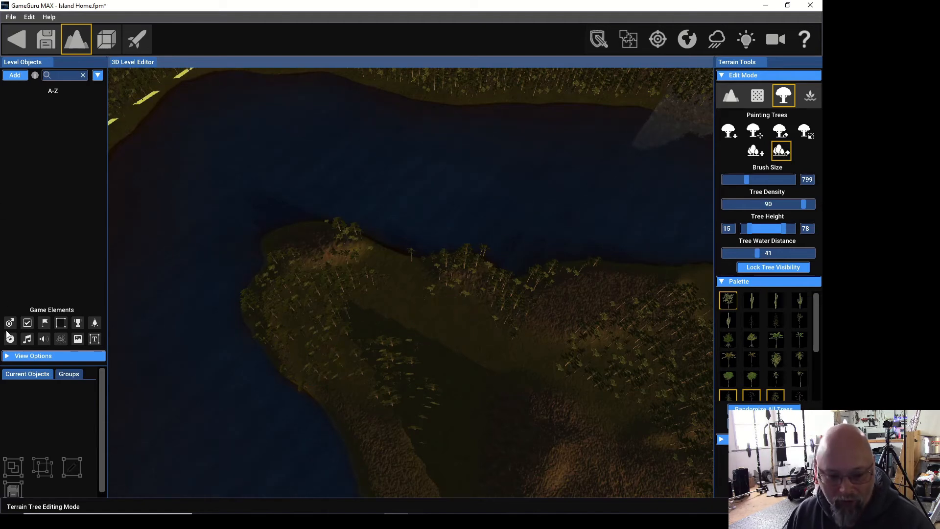
# - Try to place a player start position on the island's open ground near the shore
pyautogui.moveTo(9, 323); pyautogui.dragTo(338, 421)
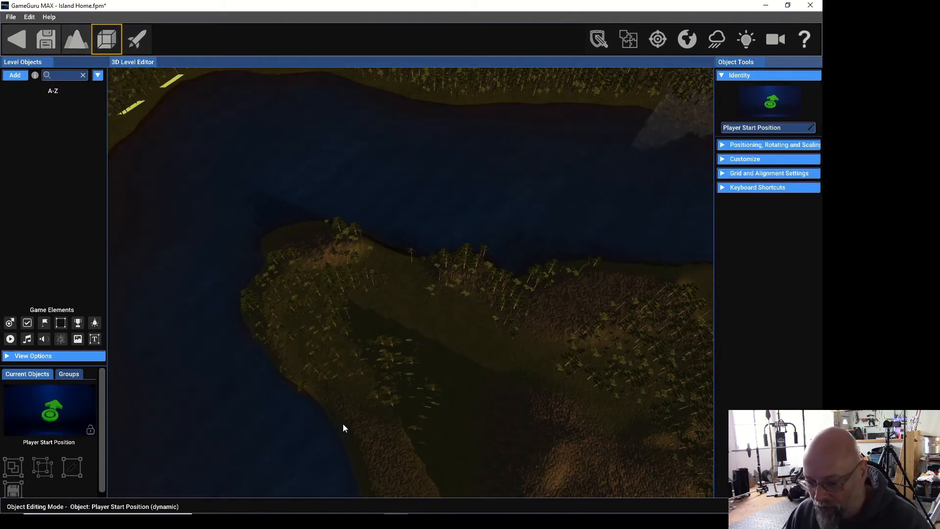
pyautogui.moveTo(394, 474); pyautogui.dragTo(415, 452)
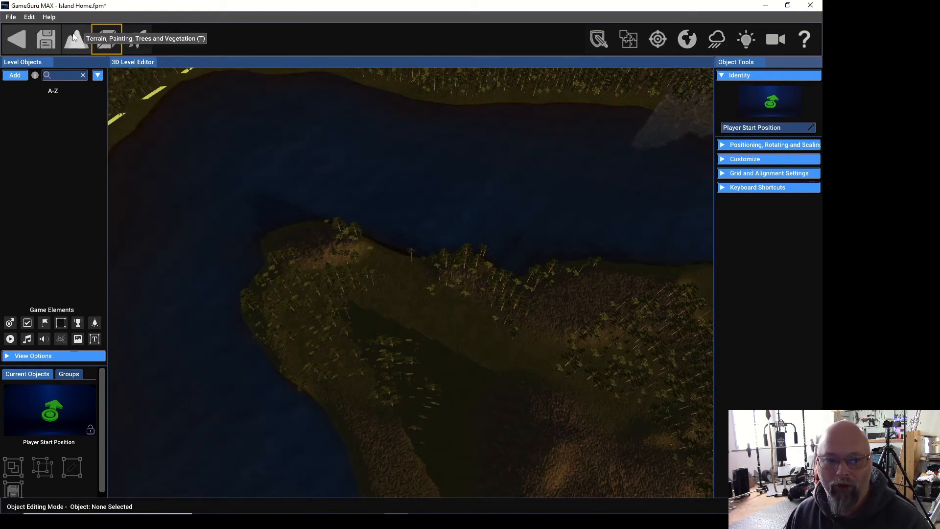
pyautogui.click(113, 44)
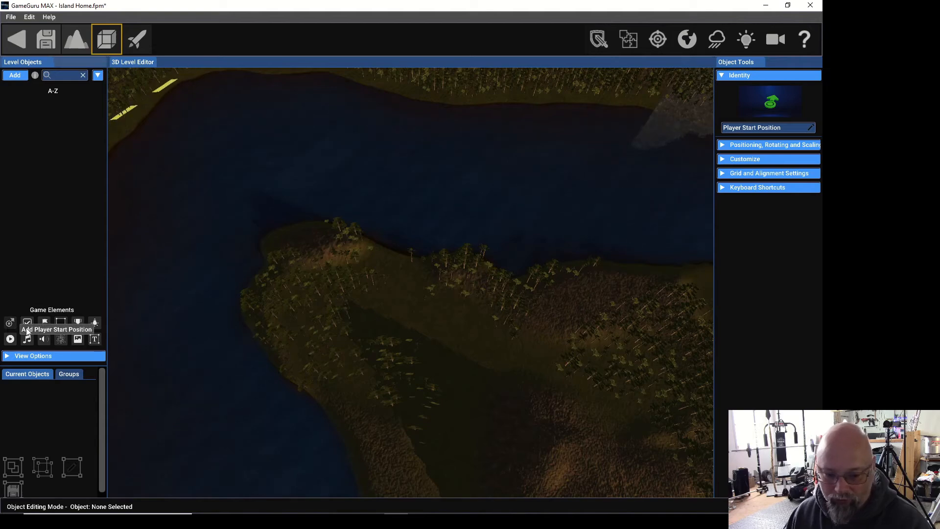
pyautogui.click(10, 338)
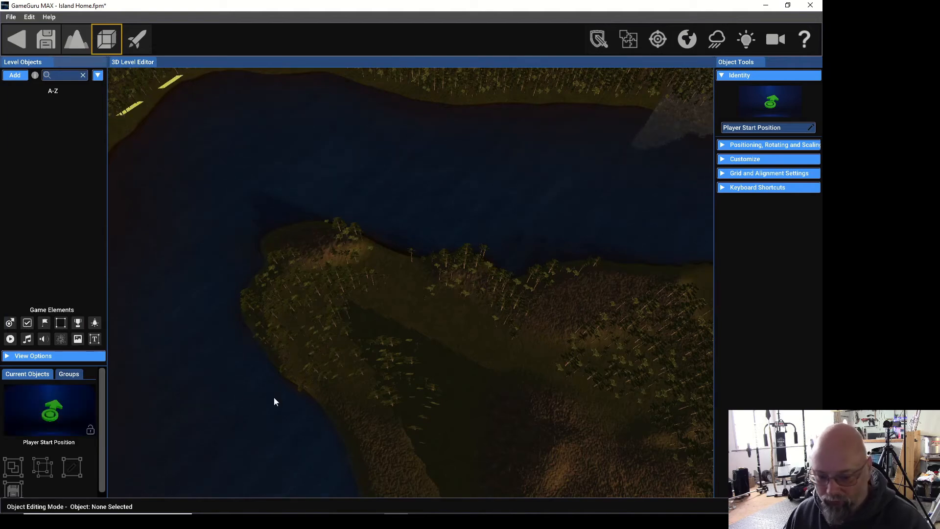
pyautogui.click(401, 450)
pyautogui.scroll(2, 362, 464)
pyautogui.scroll(-3, 358, 457)
pyautogui.scroll(-5, 351, 427)
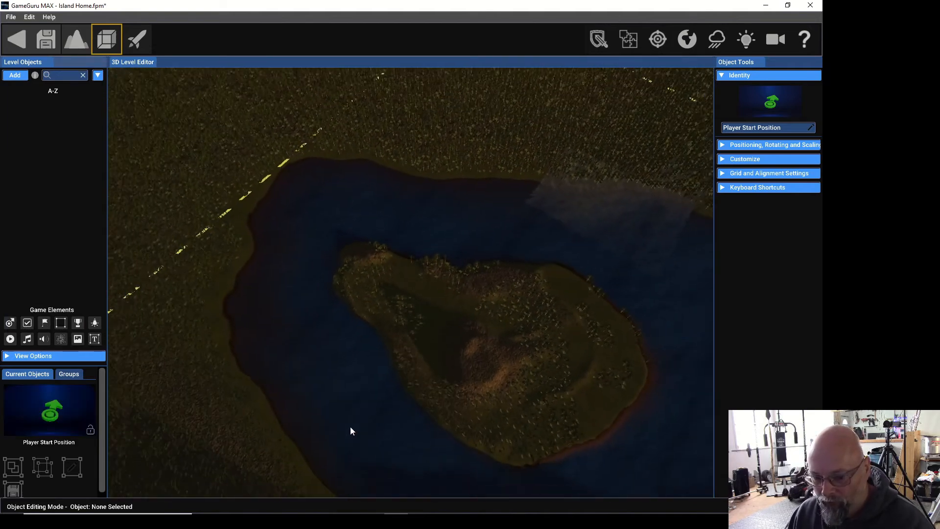
pyautogui.scroll(-2, 351, 430)
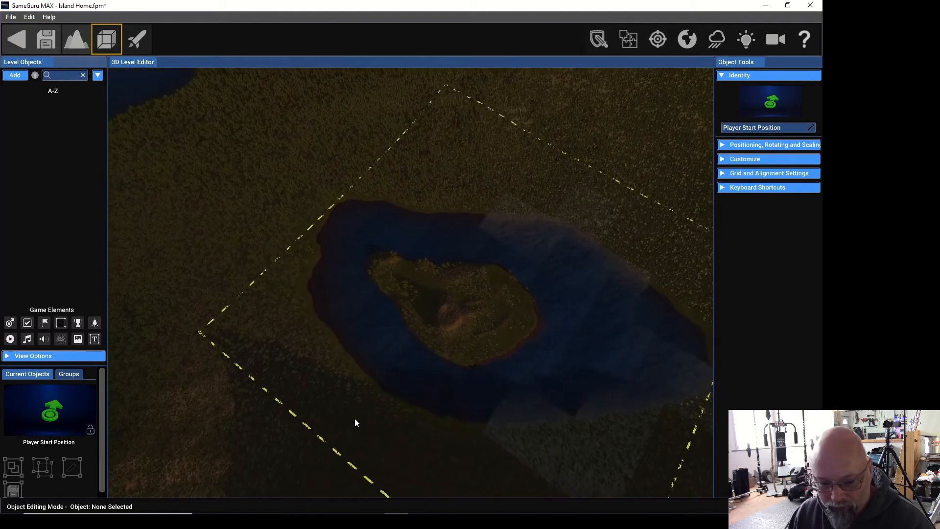
pyautogui.scroll(1, 355, 416)
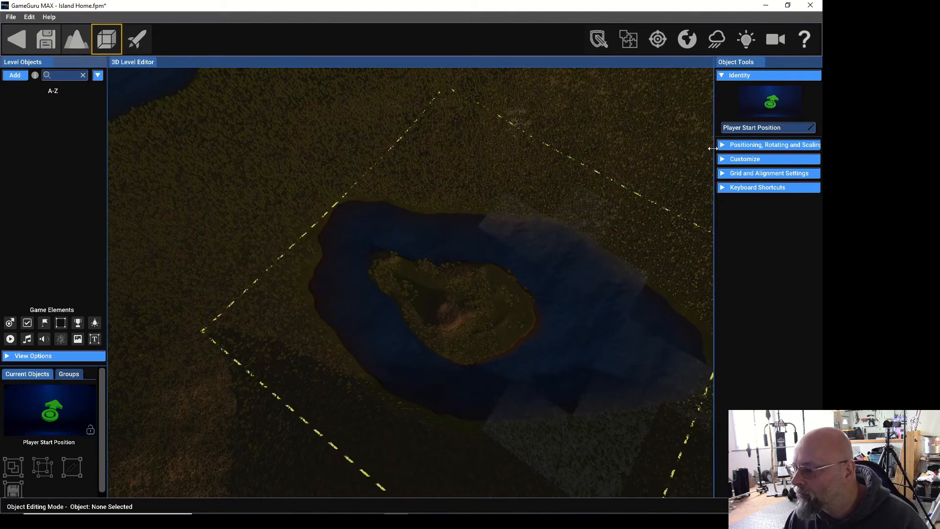
# - Switch the object positioning mode to Smart and place a player start position on the island's open ground beside the mound
pyautogui.click(728, 146)
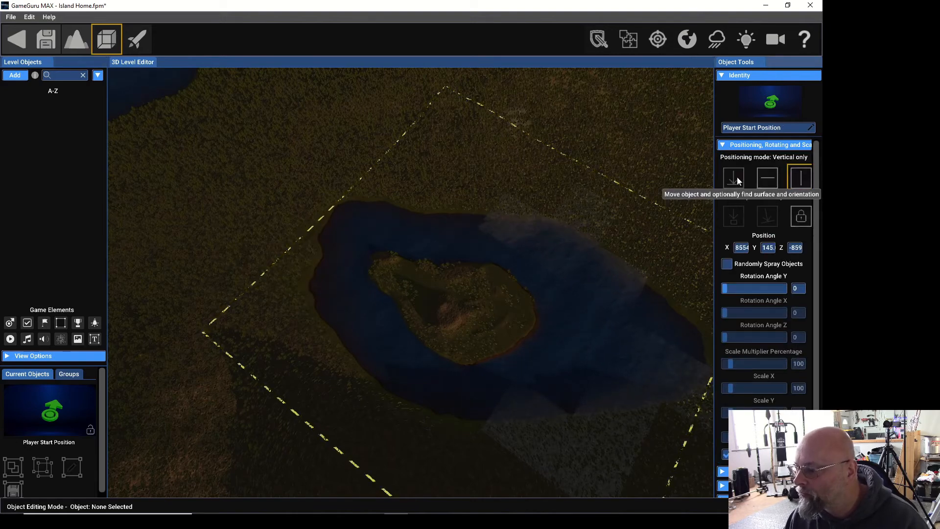
pyautogui.click(736, 178)
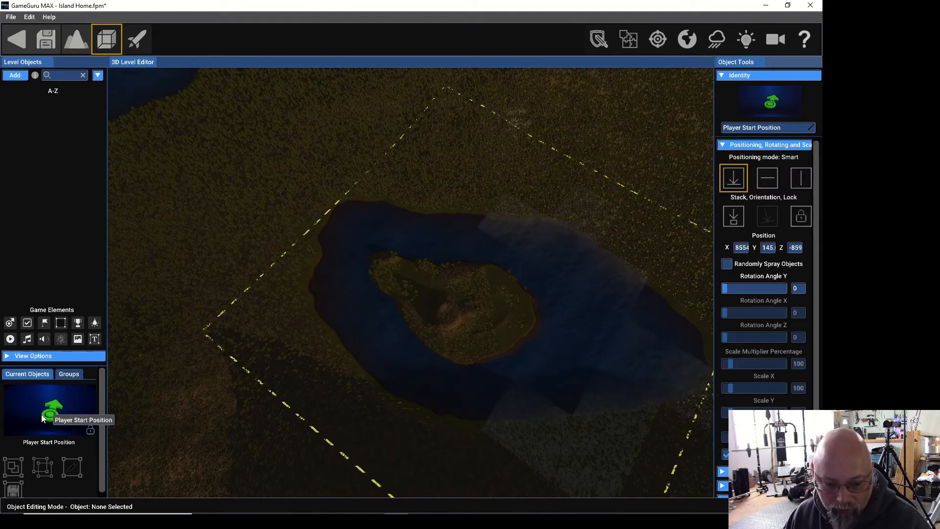
pyautogui.click(10, 322)
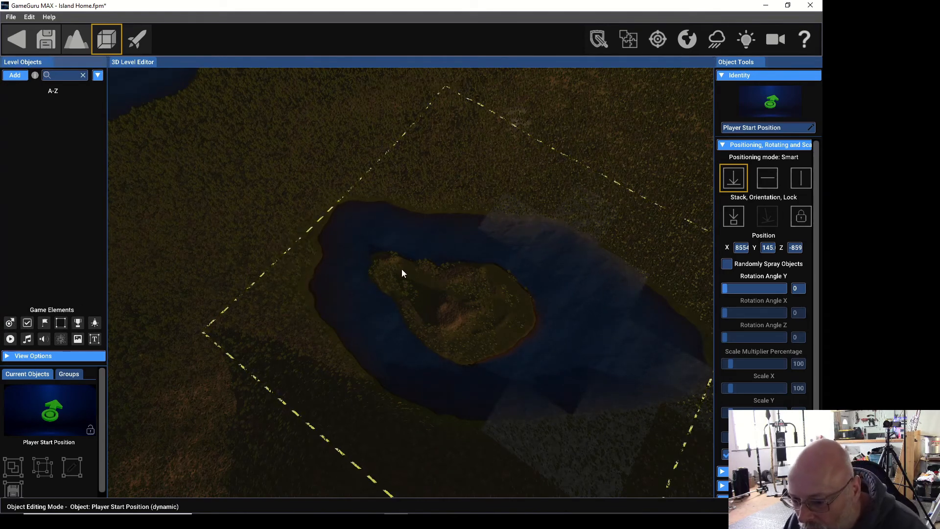
pyautogui.press('w')
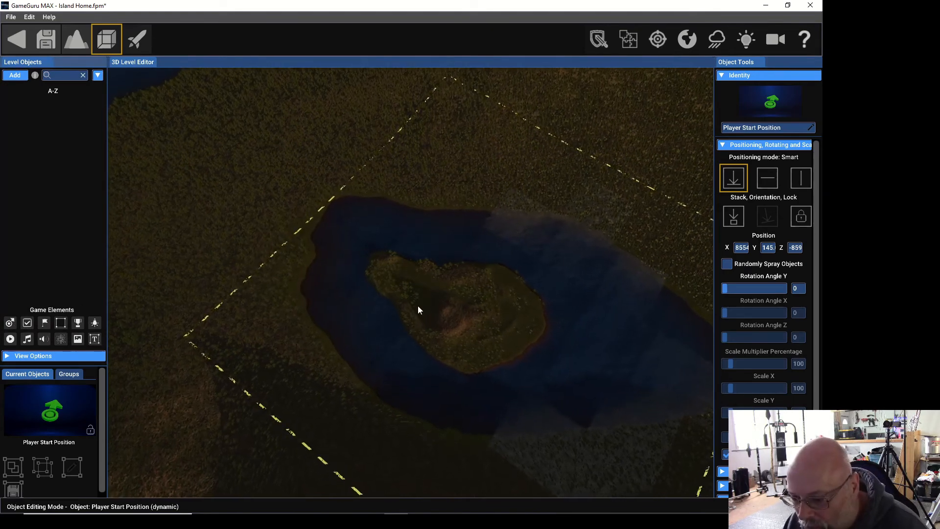
pyautogui.press('w')
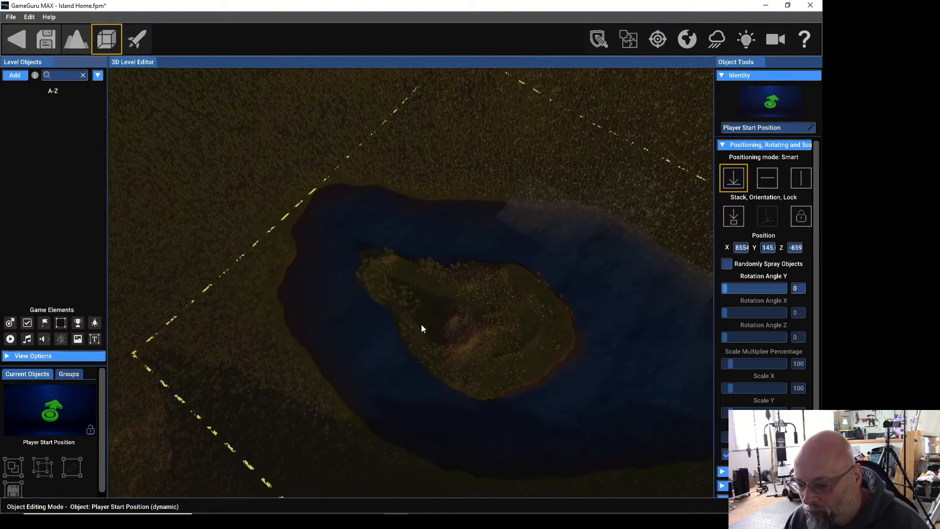
pyautogui.press('w')
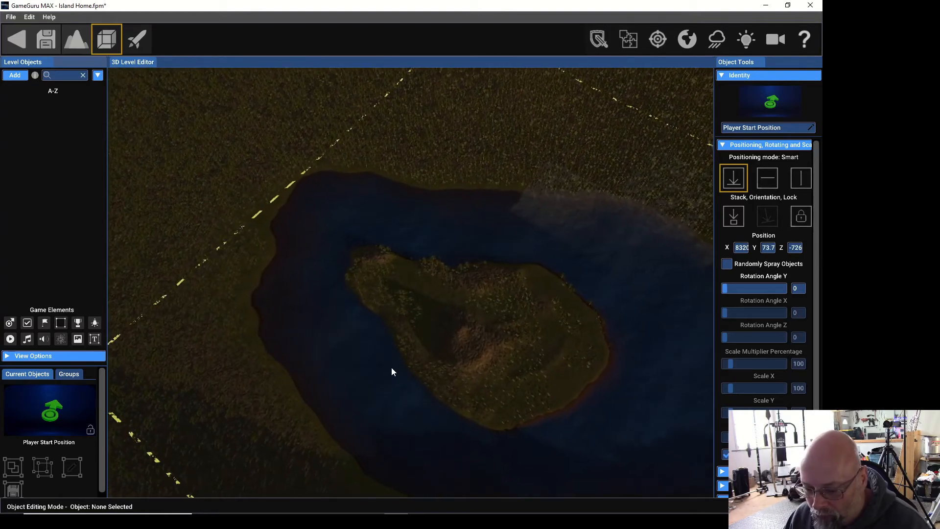
pyautogui.press('w')
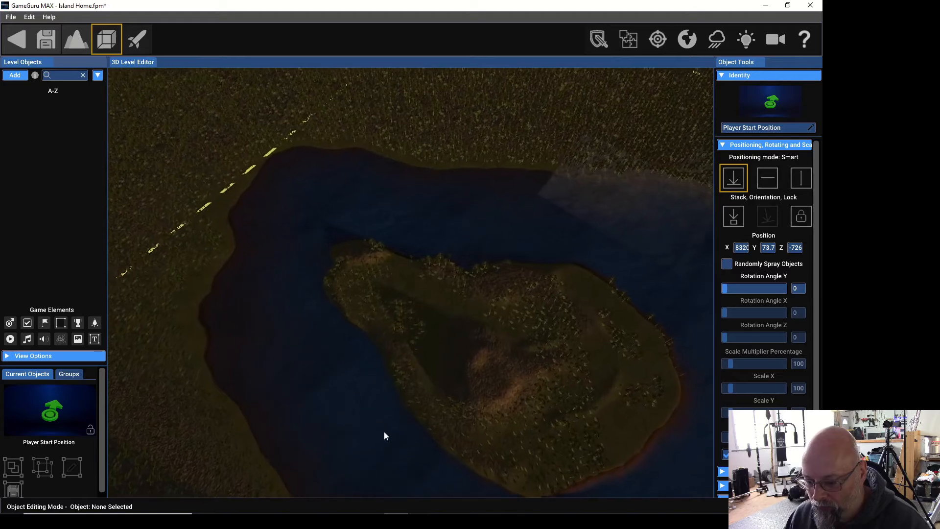
# - Inspect the area around the player start up close and test-play the level from there
pyautogui.press('w')
pyautogui.moveTo(402, 431); pyautogui.dragTo(402, 475, button='right')
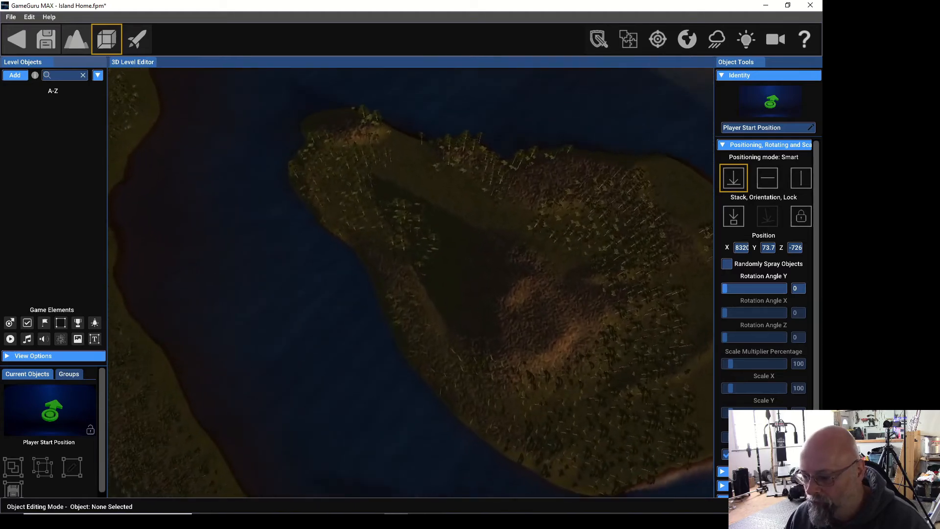
pyautogui.press('w')
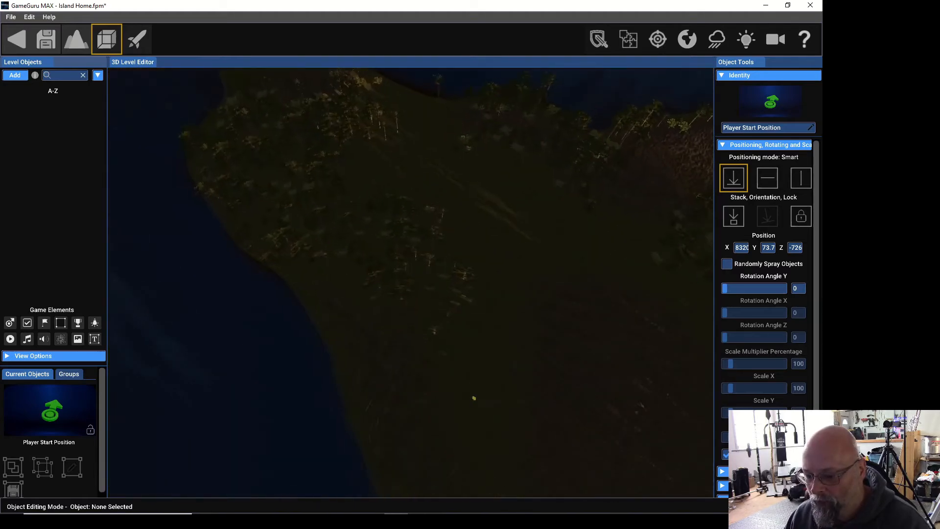
pyautogui.press('w')
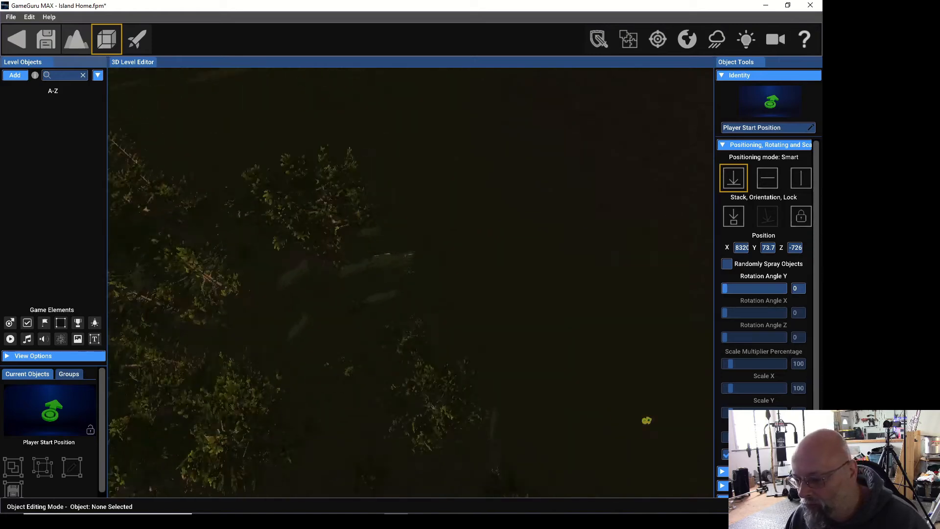
pyautogui.moveTo(402, 476)
pyautogui.mouseDown(button='right')
pyautogui.moveTo(384, 458)
pyautogui.moveTo(352, 469)
pyautogui.moveTo(289, 463)
pyautogui.moveTo(281, 440)
pyautogui.moveTo(286, 468)
pyautogui.mouseUp(button='right')
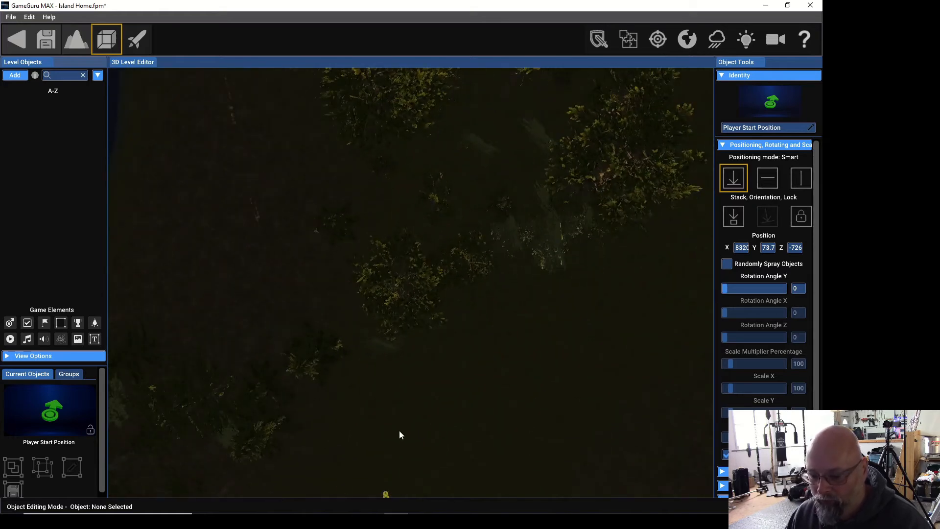
pyautogui.moveTo(385, 459); pyautogui.dragTo(357, 443, button='right')
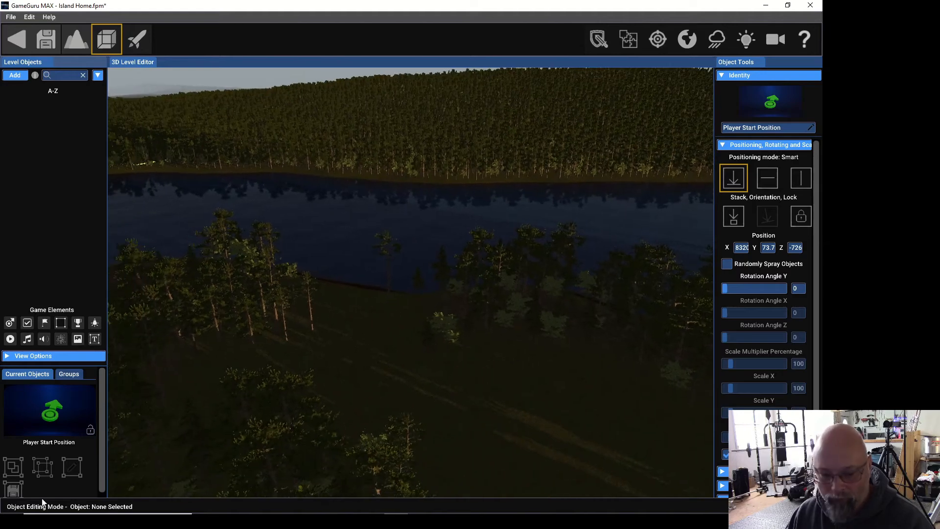
pyautogui.click(135, 44)
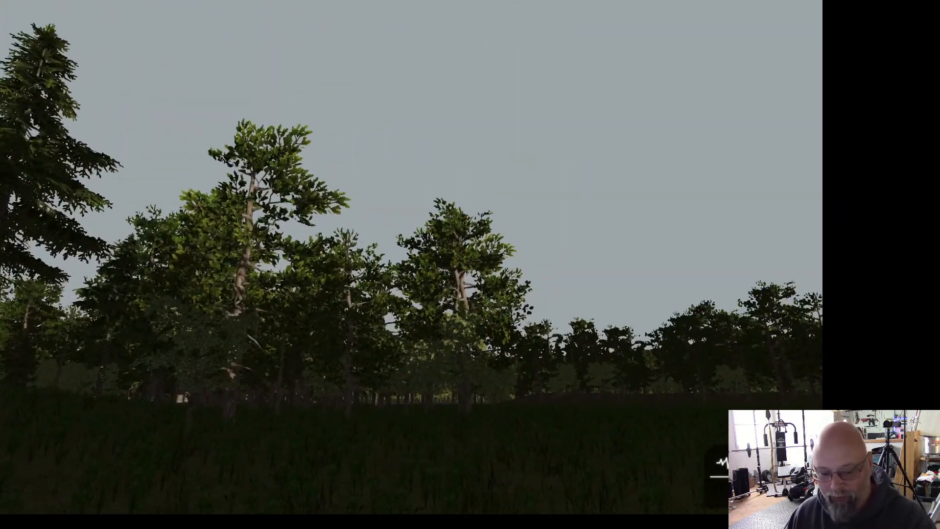
pyautogui.press('Escape')
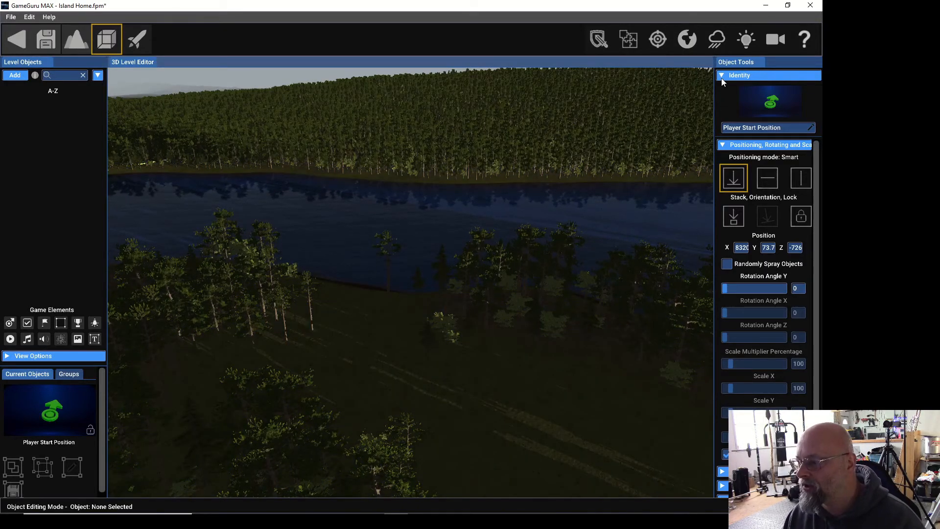
# - Set the player start position's weapon to Melee Combat and save the level
pyautogui.click(725, 145)
pyautogui.click(728, 160)
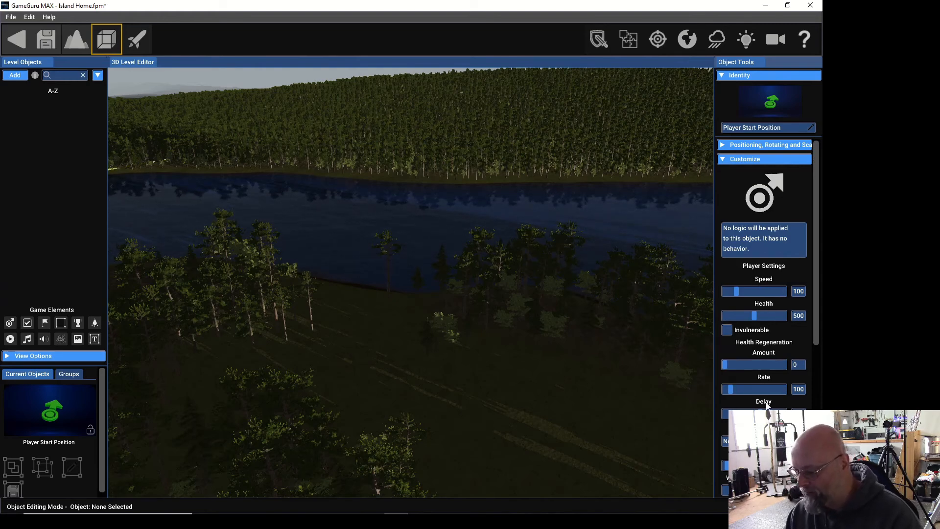
pyautogui.scroll(-2, 767, 406)
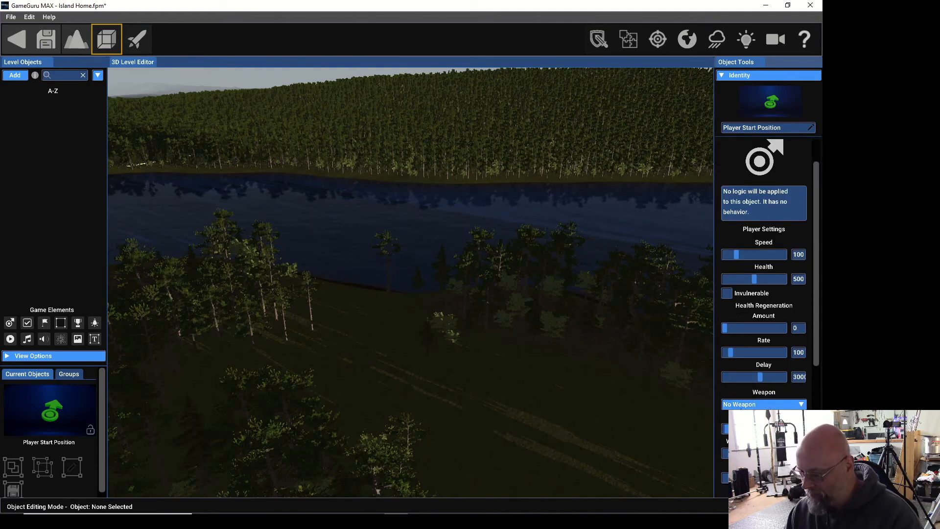
pyautogui.click(764, 404)
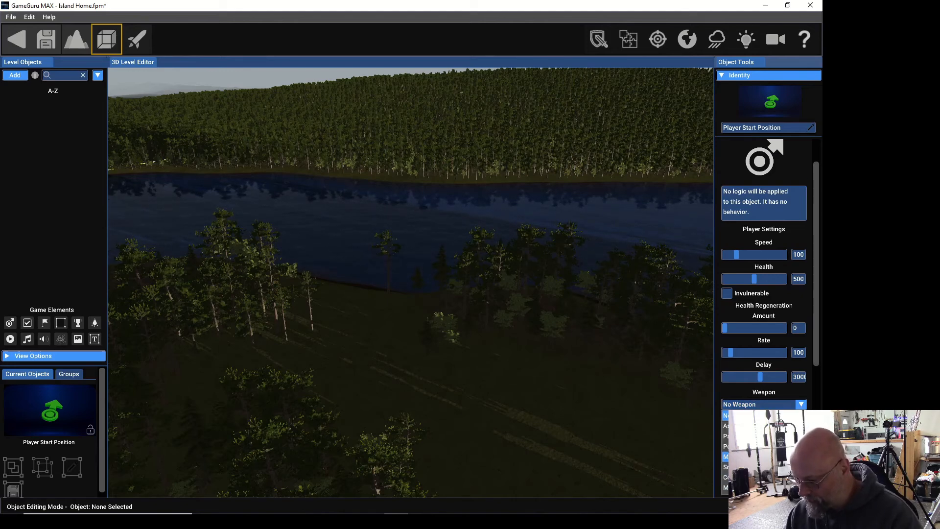
pyautogui.click(744, 457)
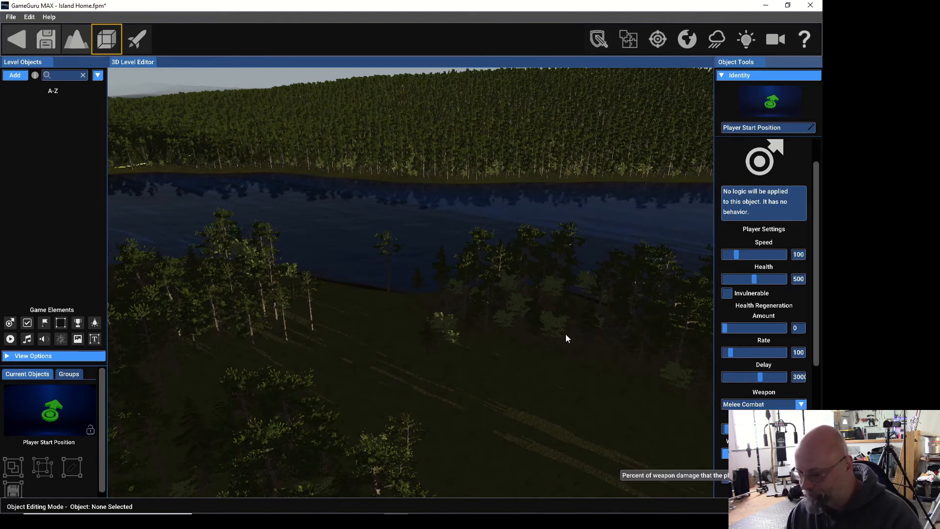
pyautogui.click(46, 43)
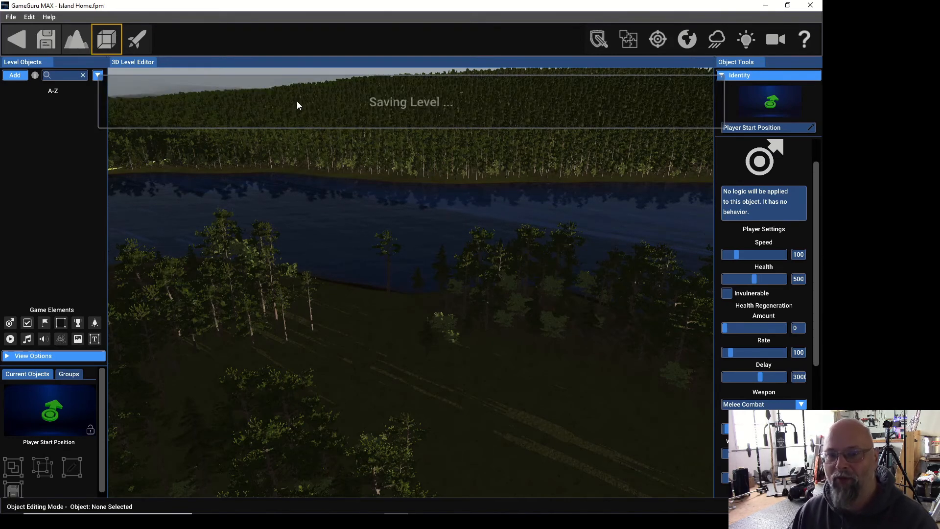
# - Test-play the level, walking from the start through the trees to the island's shore, and return to the editor
pyautogui.click(137, 42)
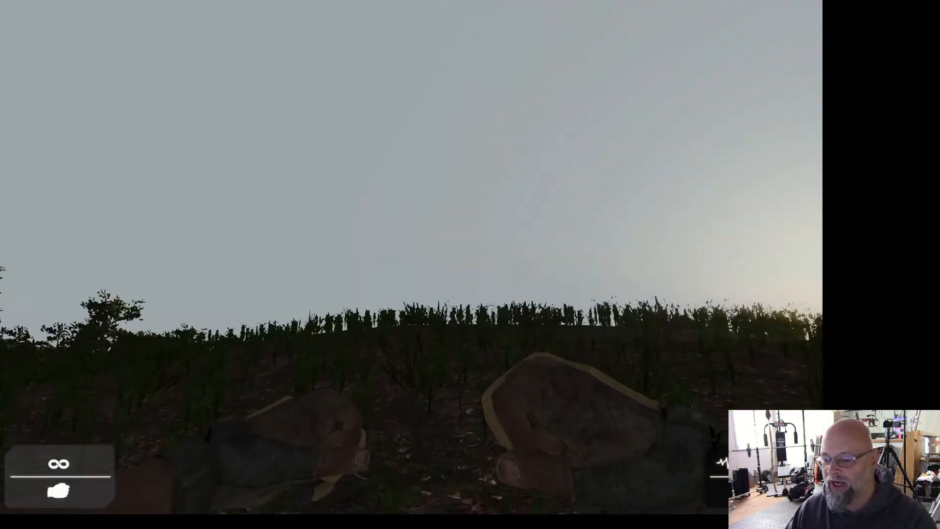
pyautogui.press('w')
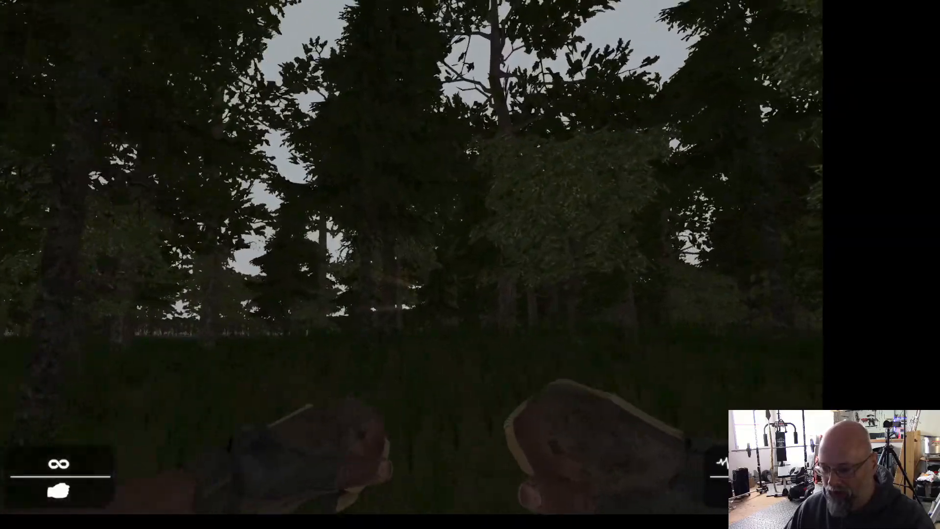
pyautogui.press('w')
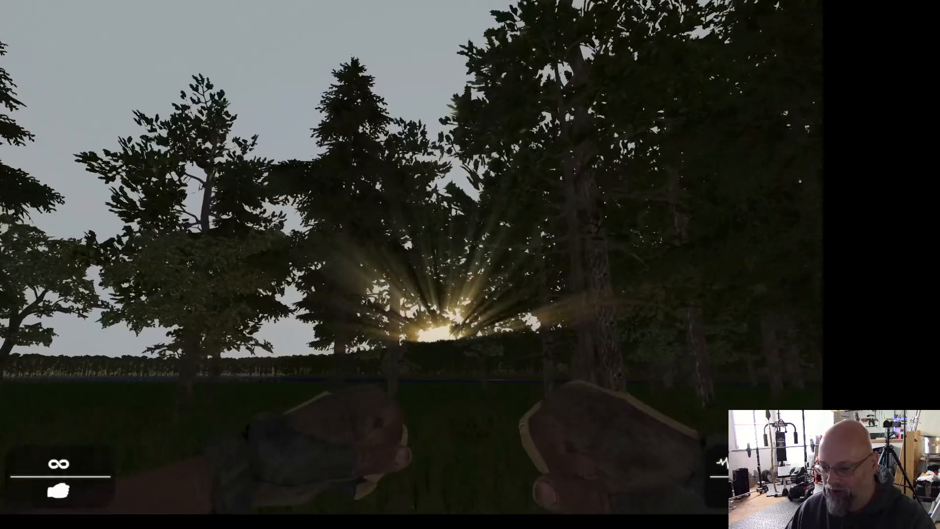
pyautogui.press('w')
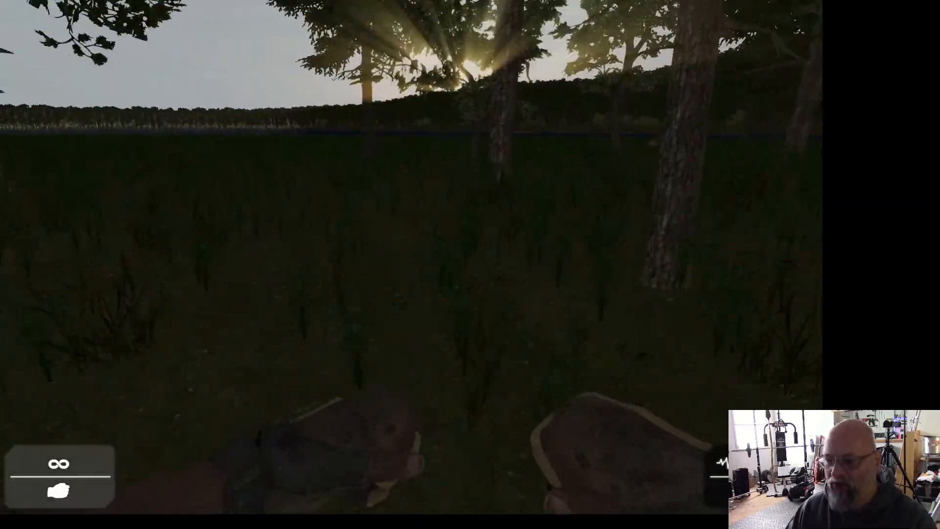
pyautogui.press('w')
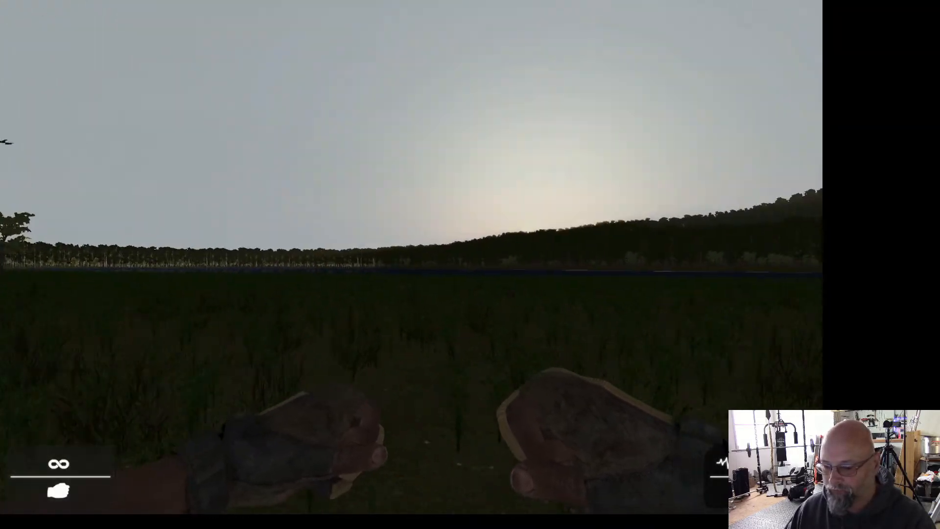
pyautogui.press('w')
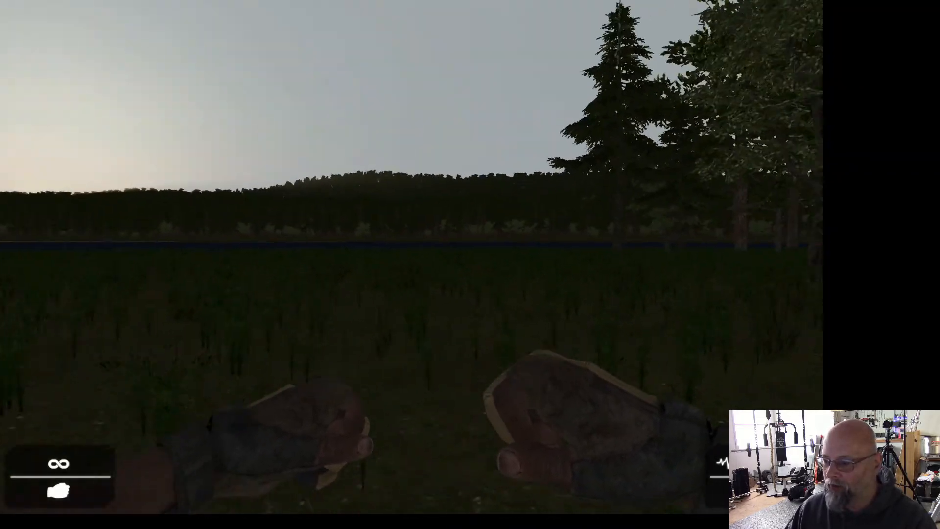
pyautogui.press('w')
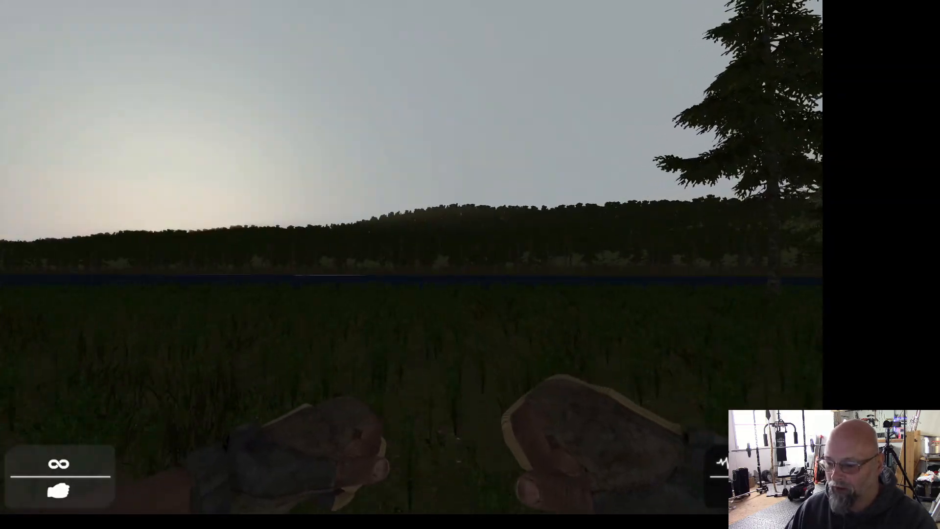
pyautogui.press('w')
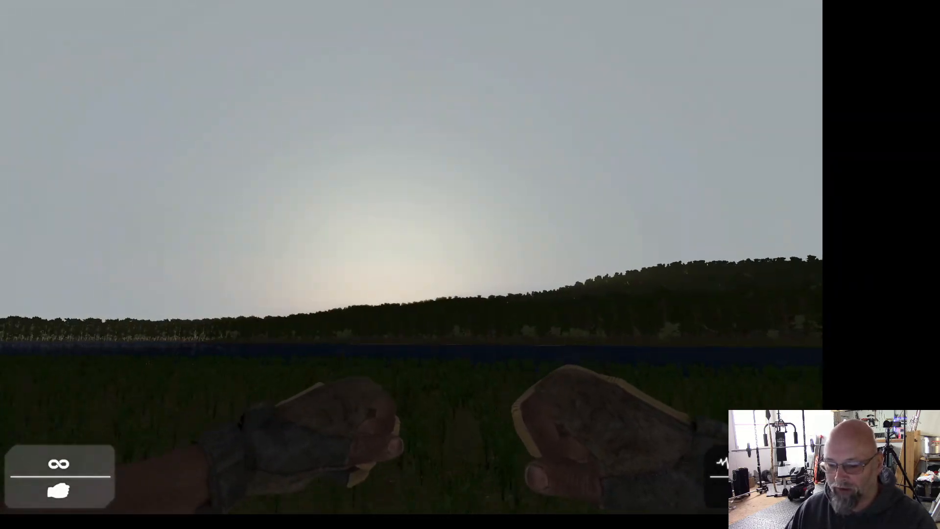
pyautogui.press('w')
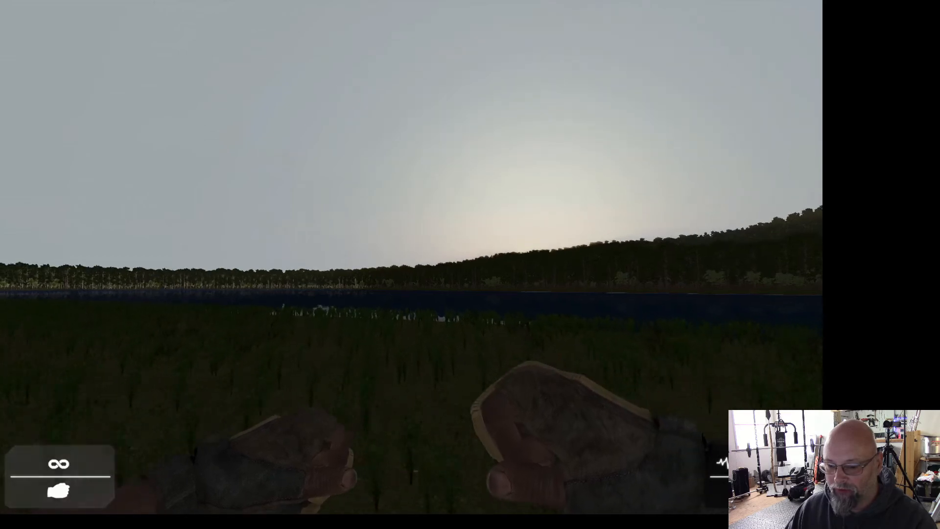
pyautogui.press('w')
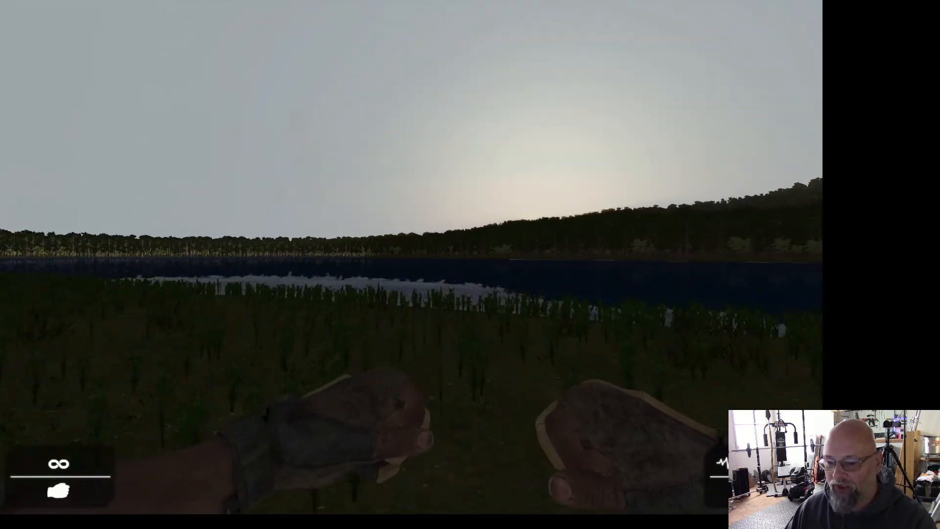
pyautogui.press('w')
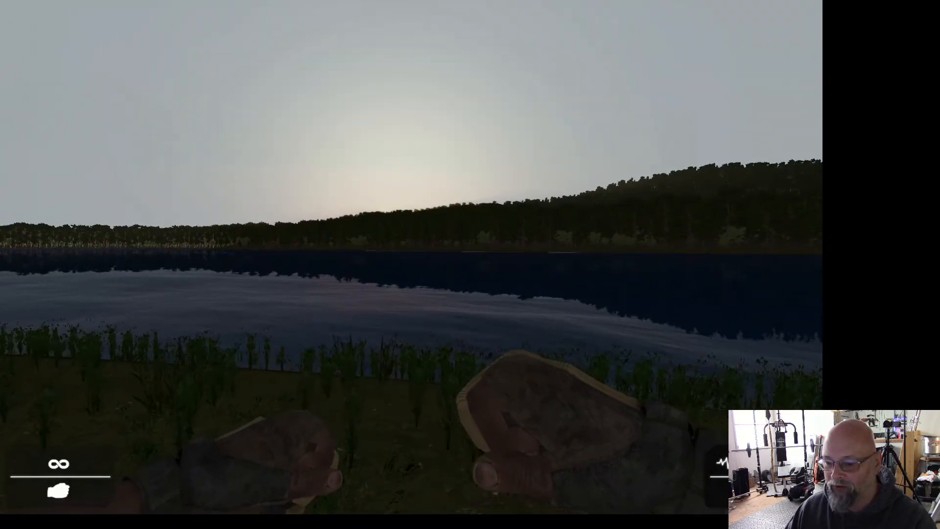
pyautogui.press('w')
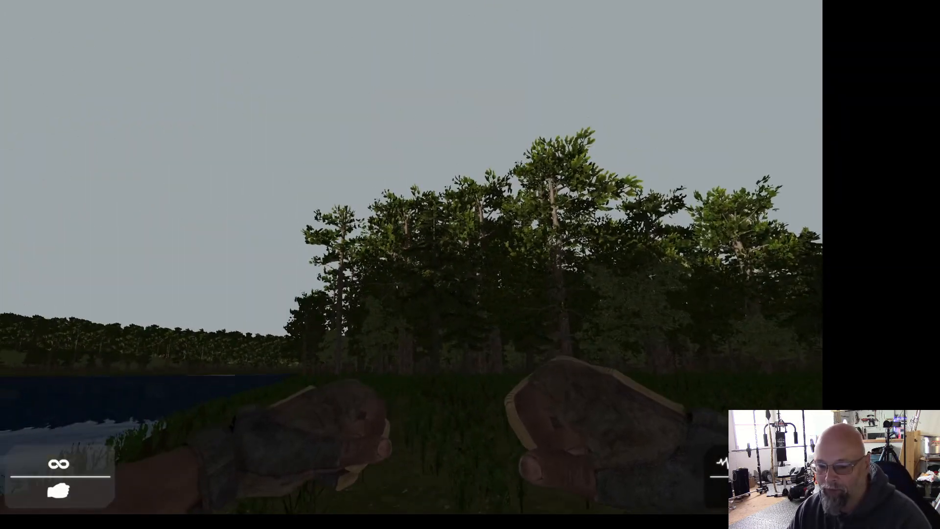
pyautogui.press('Escape')
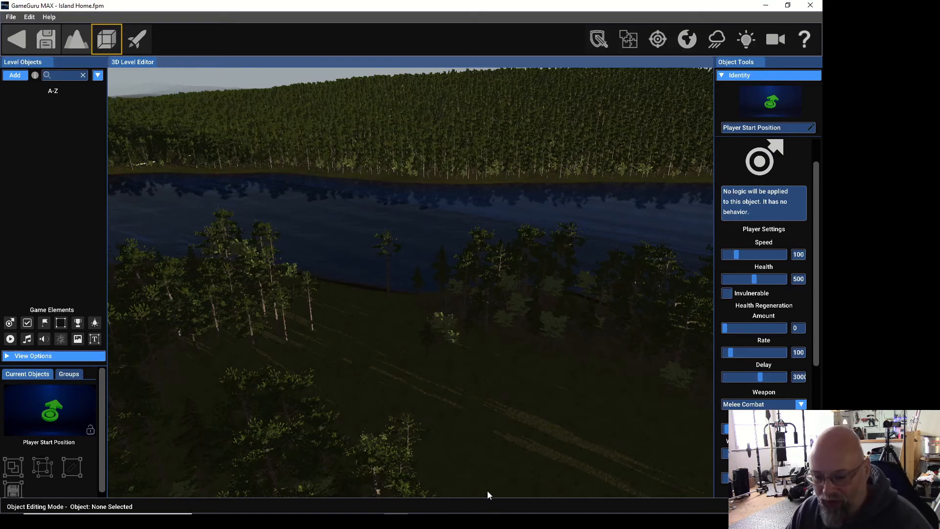
# - Examine the whole island, the surrounding lake and the editable area's boundary from high overhead
pyautogui.moveTo(438, 351)
pyautogui.mouseDown(button='right')
pyautogui.moveTo(451, 441)
pyautogui.moveTo(519, 457)
pyautogui.moveTo(563, 455)
pyautogui.moveTo(578, 431)
pyautogui.mouseUp(button='right')
pyautogui.press('s')
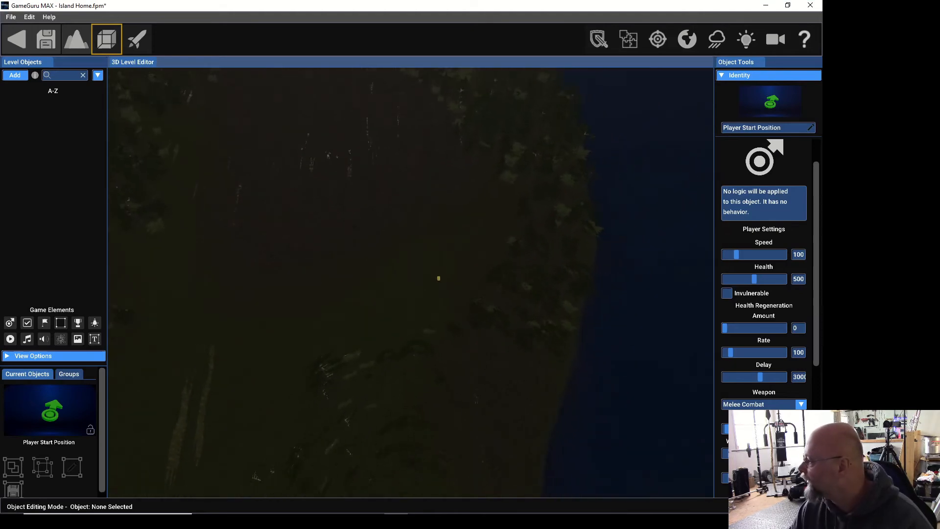
pyautogui.press('s')
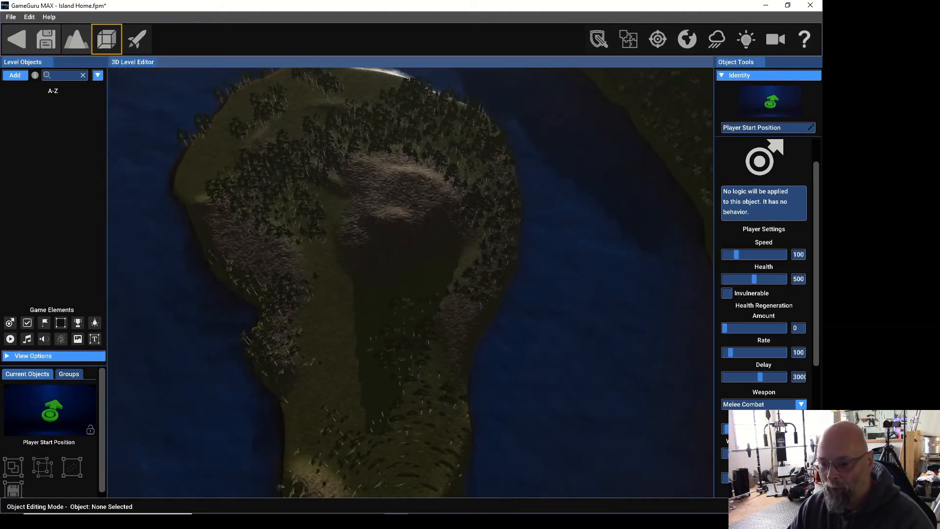
pyautogui.press('s')
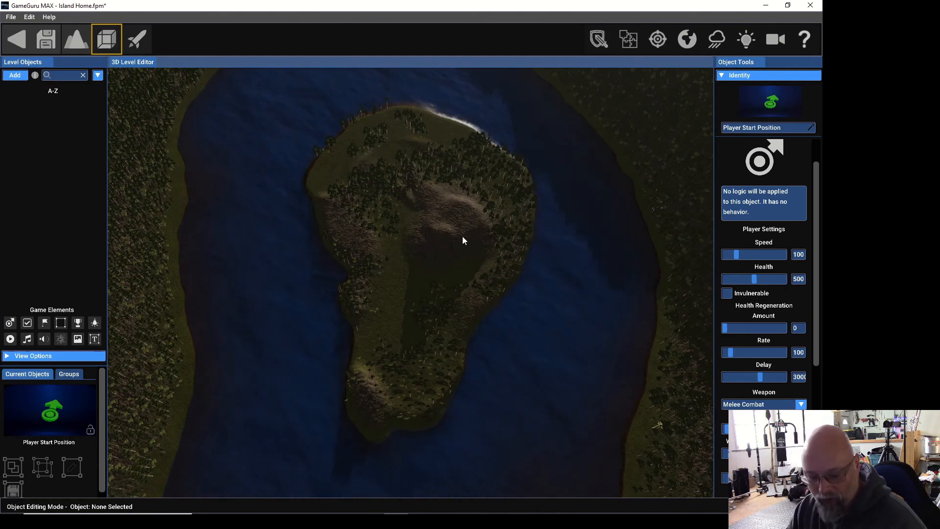
pyautogui.scroll(-8, 463, 238)
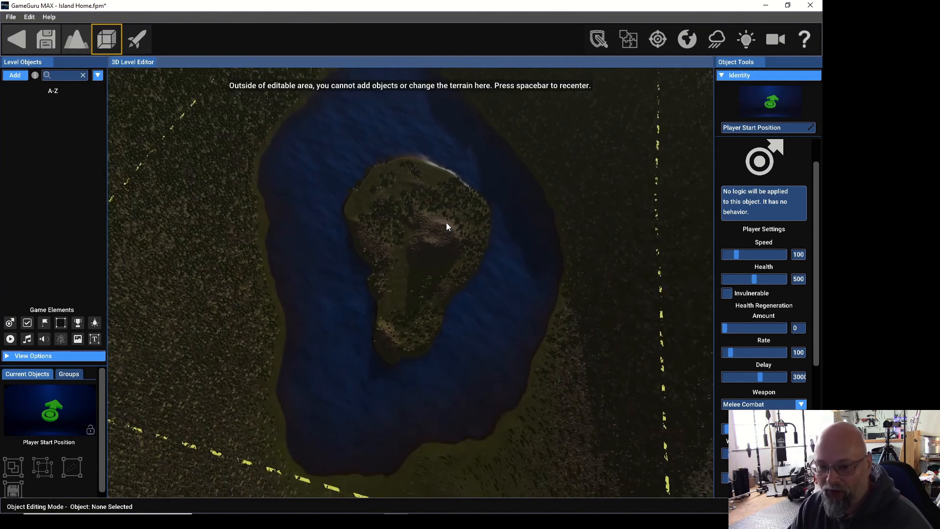
pyautogui.scroll(-4, 445, 223)
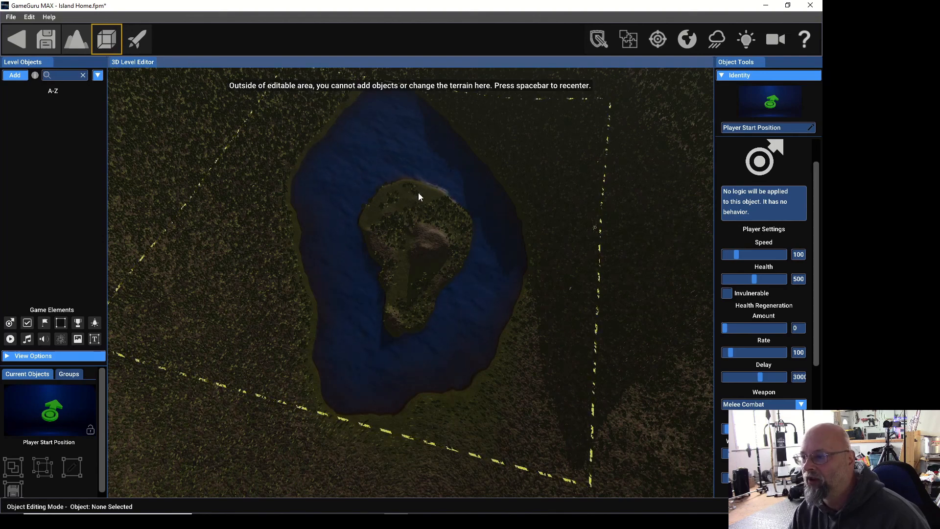
pyautogui.scroll(-1, 240, 311)
pyautogui.scroll(-3, 248, 309)
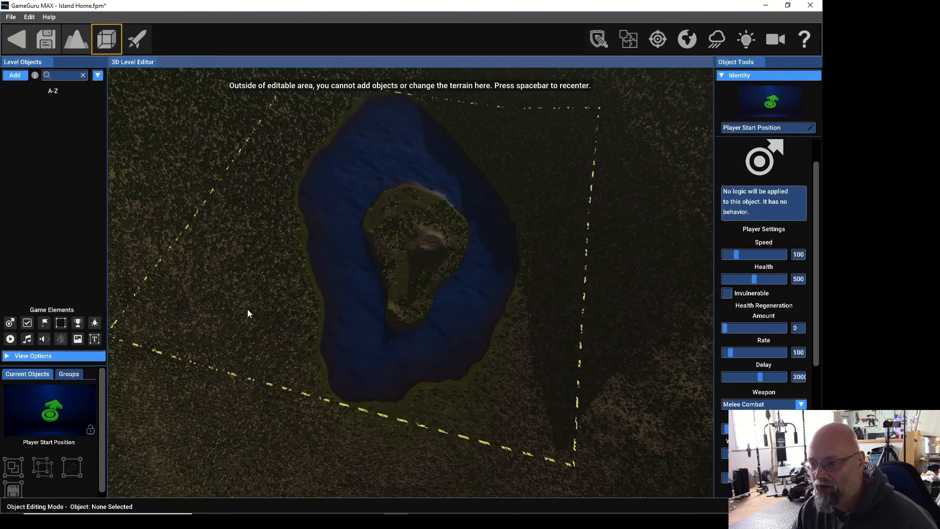
pyautogui.scroll(-3, 247, 310)
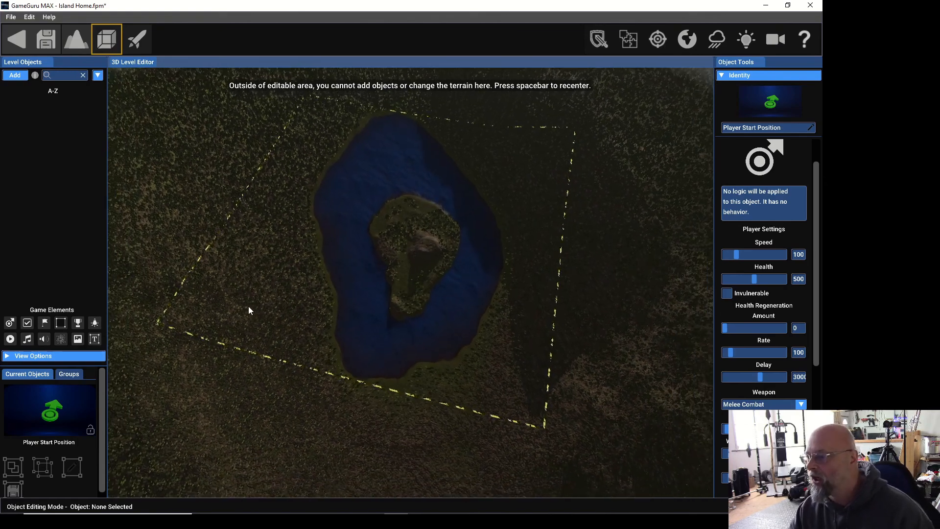